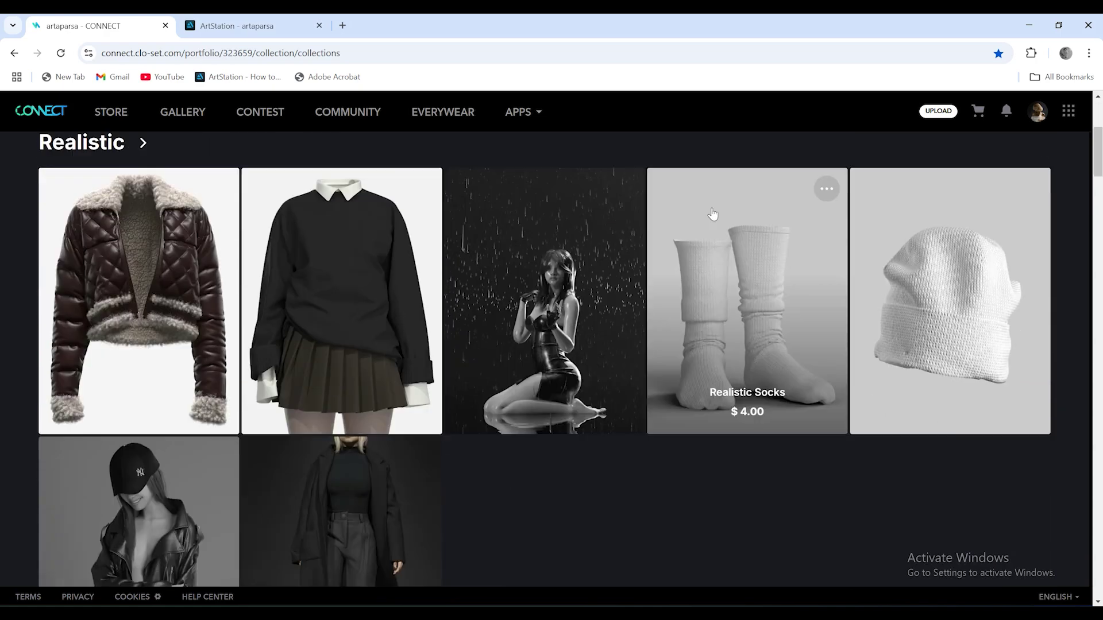
# Look through the 3D clothing collections on CONNECT and the digital products in the ArtStation store
pyautogui.scroll(-15, 979, 281)
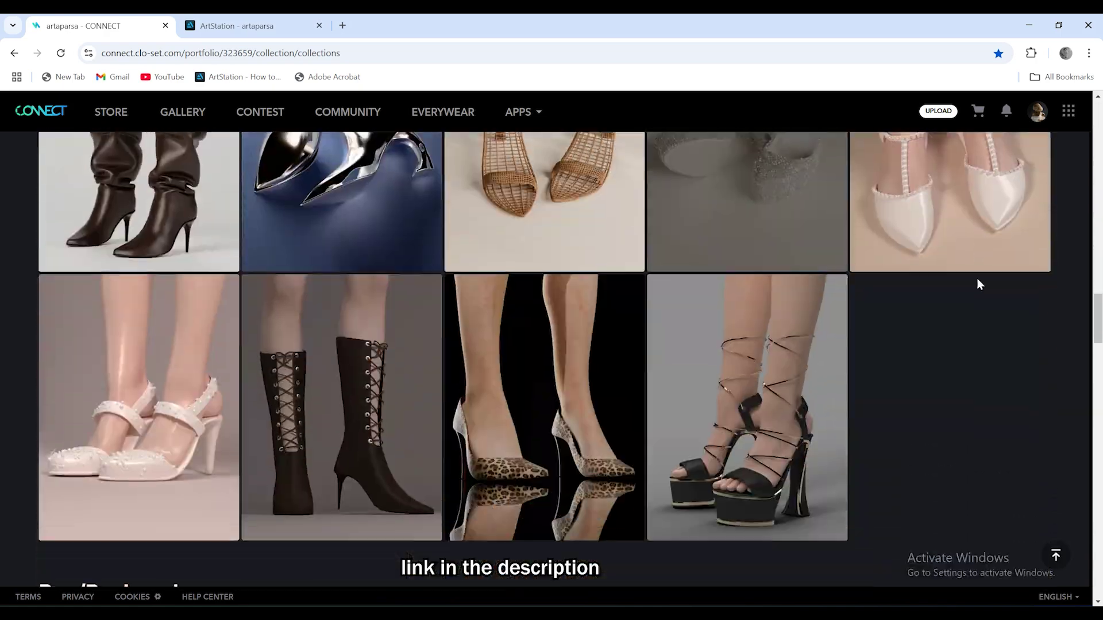
pyautogui.hotkey('ctrl', 'Tab')
pyautogui.scroll(-14, 991, 249)
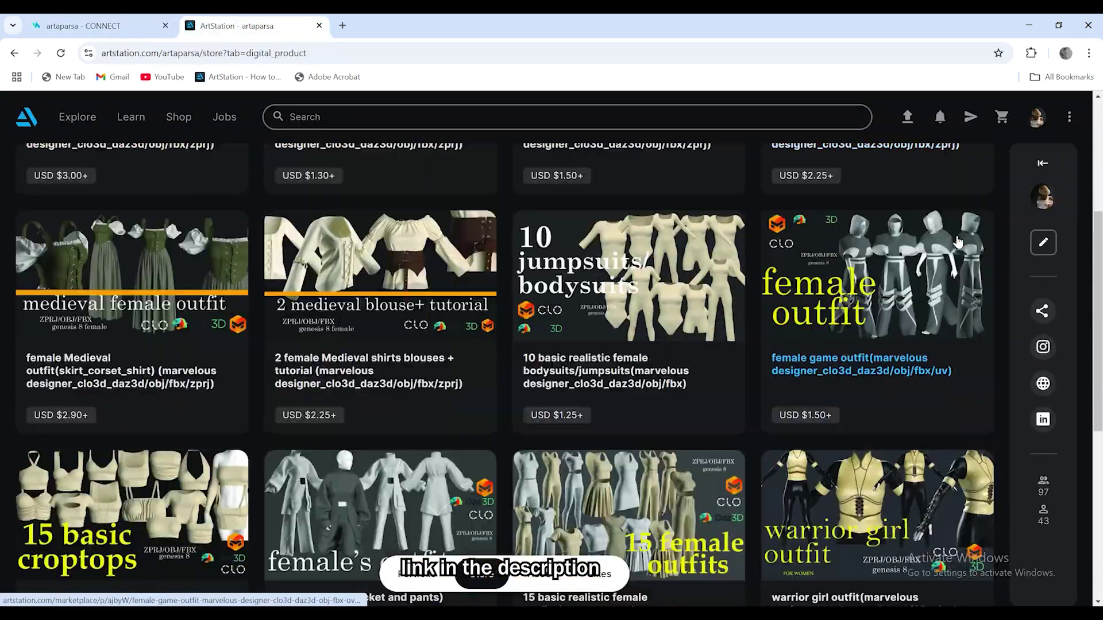
pyautogui.scroll(14, 956, 242)
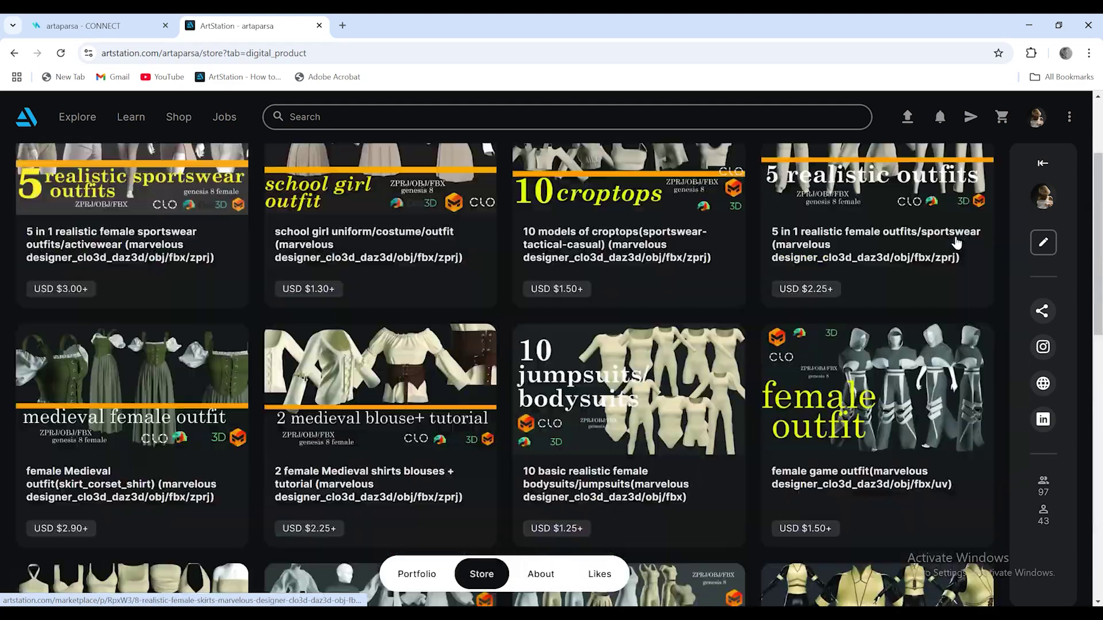
pyautogui.click(882, 578)
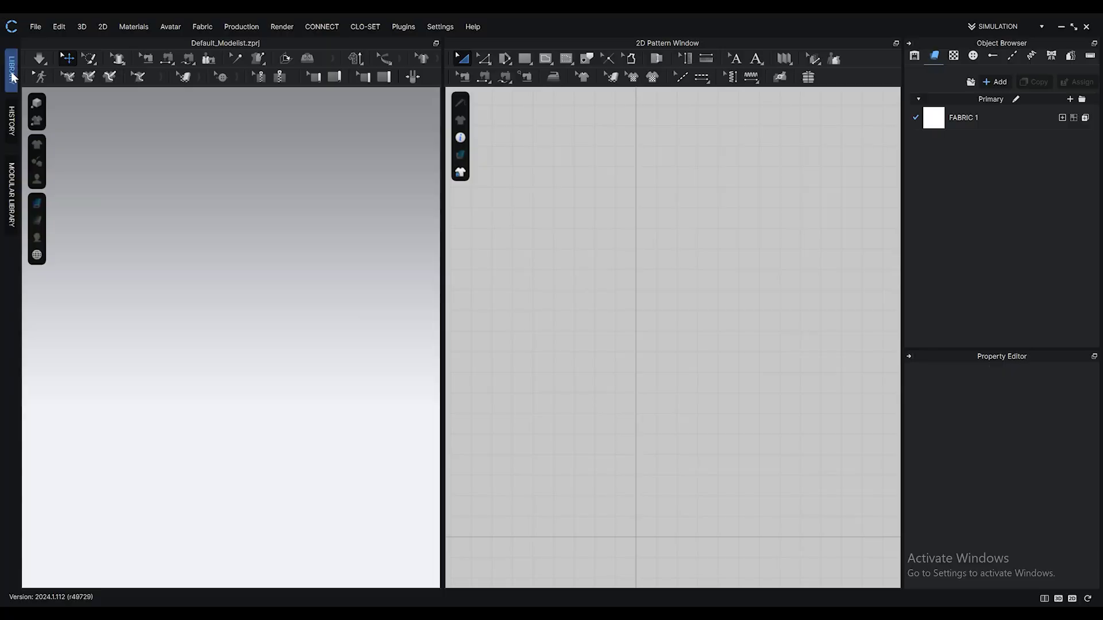
# Draw the left half of a cropped bodice front over the avatar silhouette, with curved neckline and armhole, using the Polygon tool
pyautogui.click(607, 61)
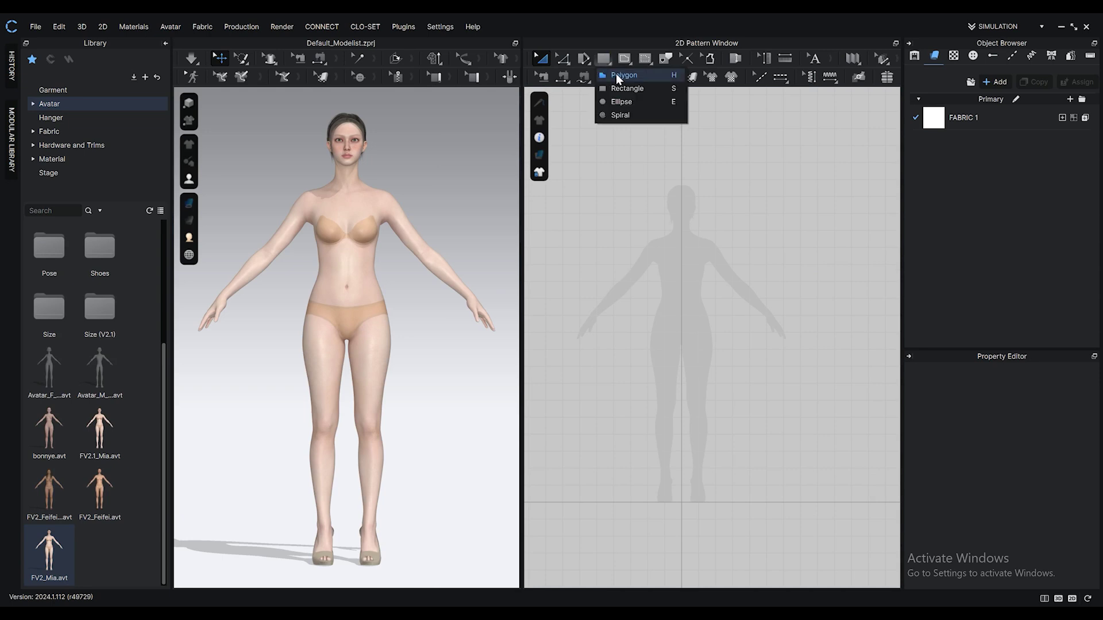
pyautogui.click(616, 76)
pyautogui.scroll(8, 665, 319)
pyautogui.scroll(-3, 723, 335)
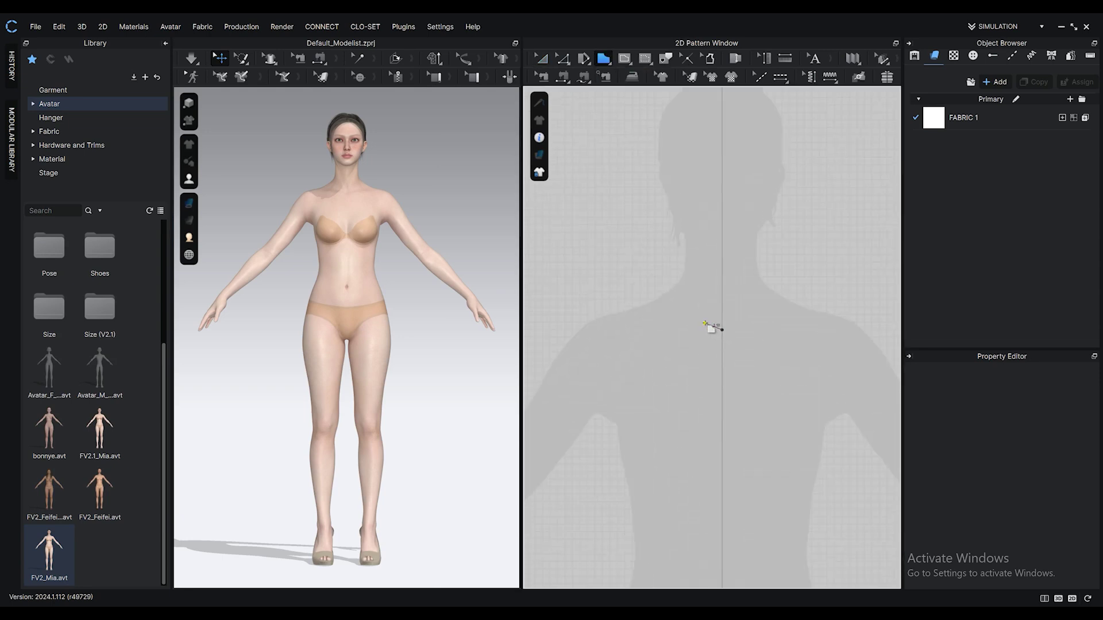
pyautogui.keyDown('ctrl'); pyautogui.click(607, 370); pyautogui.keyUp('ctrl')
pyautogui.click(605, 432)
pyautogui.scroll(-3, 611, 473)
pyautogui.moveTo(610, 473); pyautogui.dragTo(611, 369, button='middle')
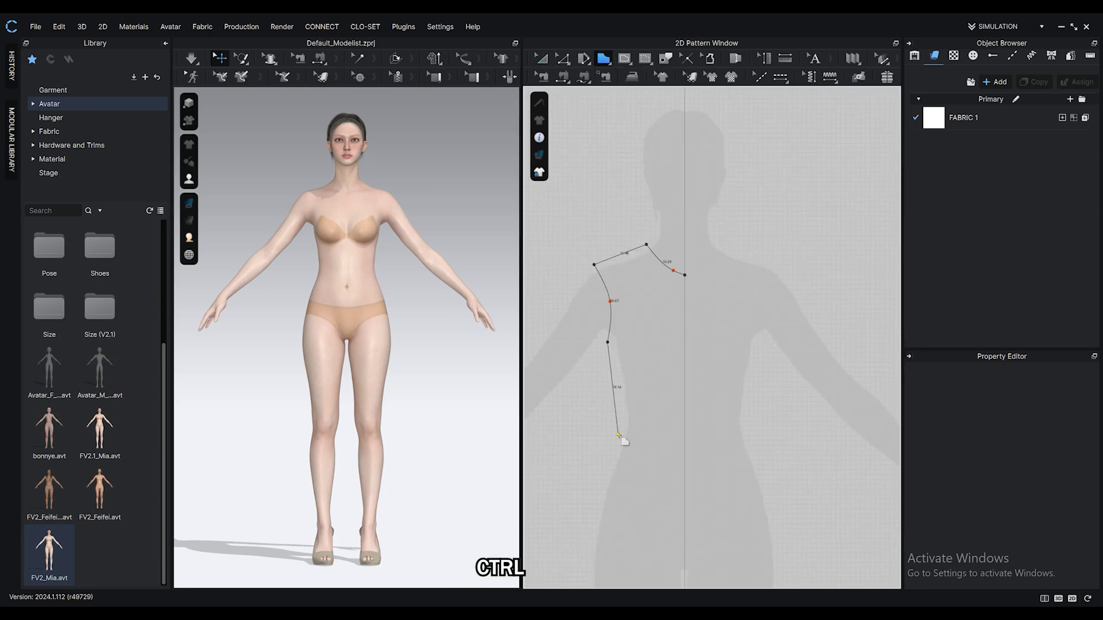
# Unfold the half bodice along its centre-front line with symmetric editing and sewing
pyautogui.click(684, 285)
pyautogui.click(697, 299)
pyautogui.rightClick(687, 288)
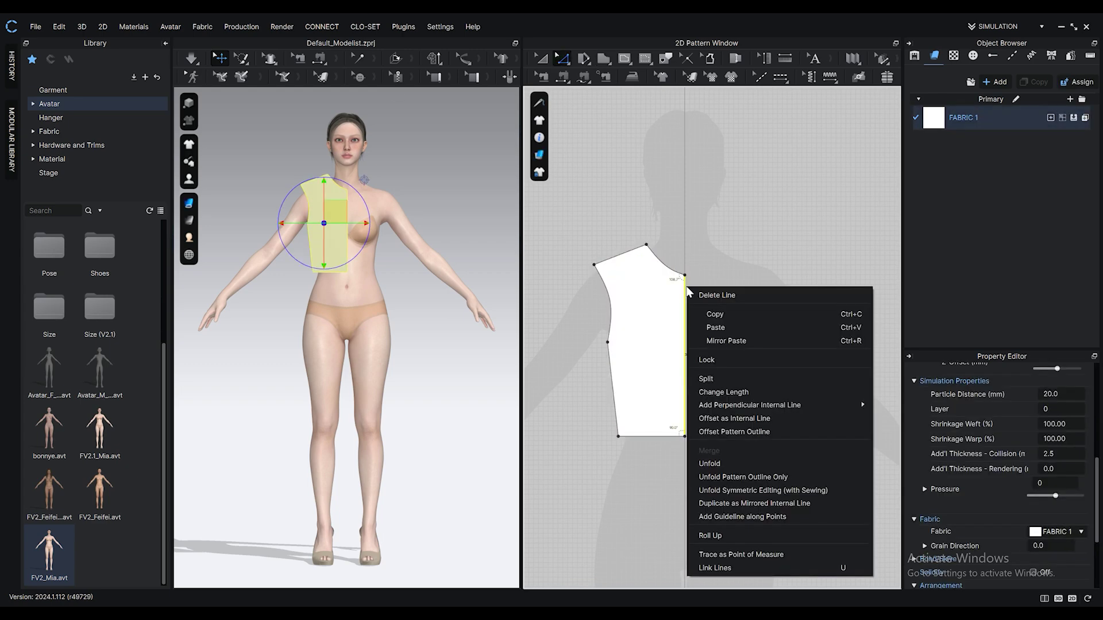
pyautogui.click(810, 492)
pyautogui.click(165, 43)
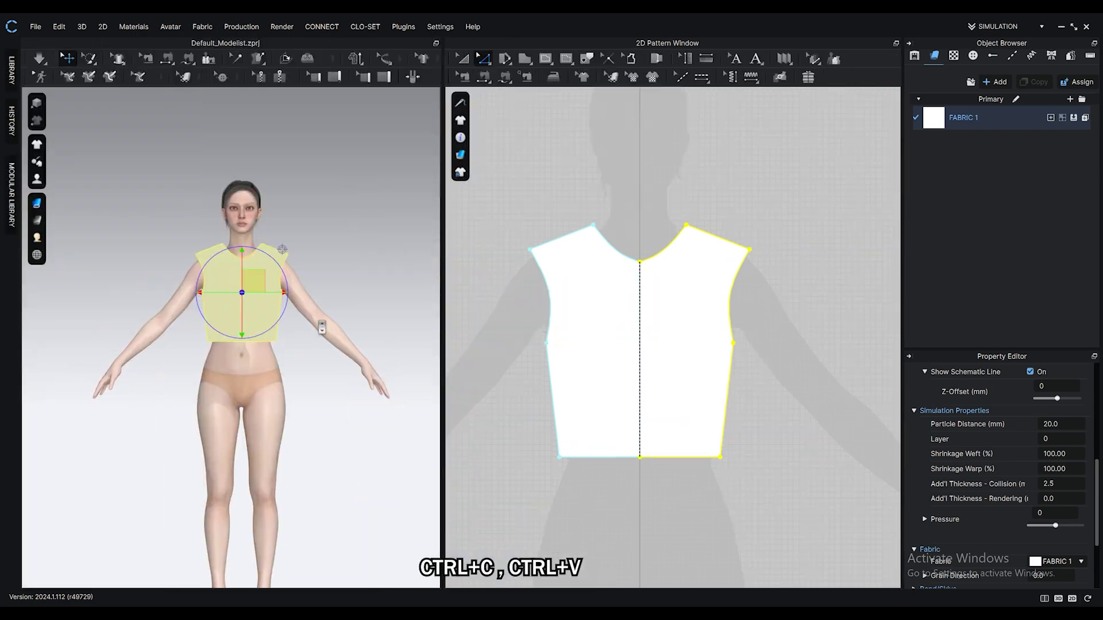
# Copy the full bodice front pattern and paste the duplicate beside it as the back piece
pyautogui.scroll(3, 418, 295)
pyautogui.click(462, 58)
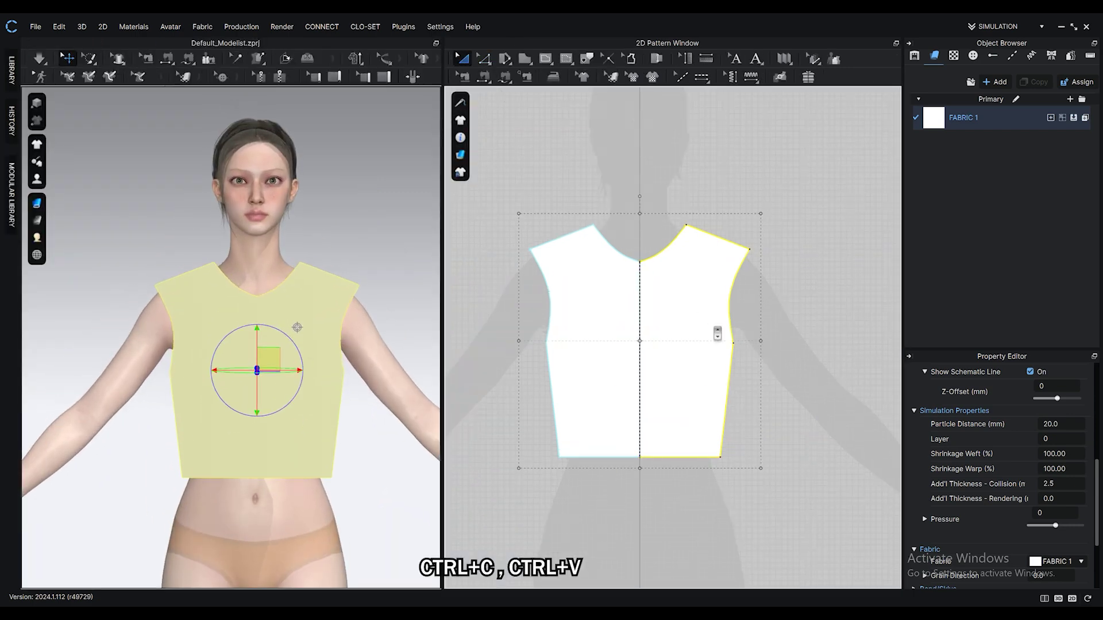
pyautogui.scroll(-3, 715, 333)
pyautogui.hotkey('ctrl', 'c')
pyautogui.hotkey('ctrl', 'v')
pyautogui.click(812, 324)
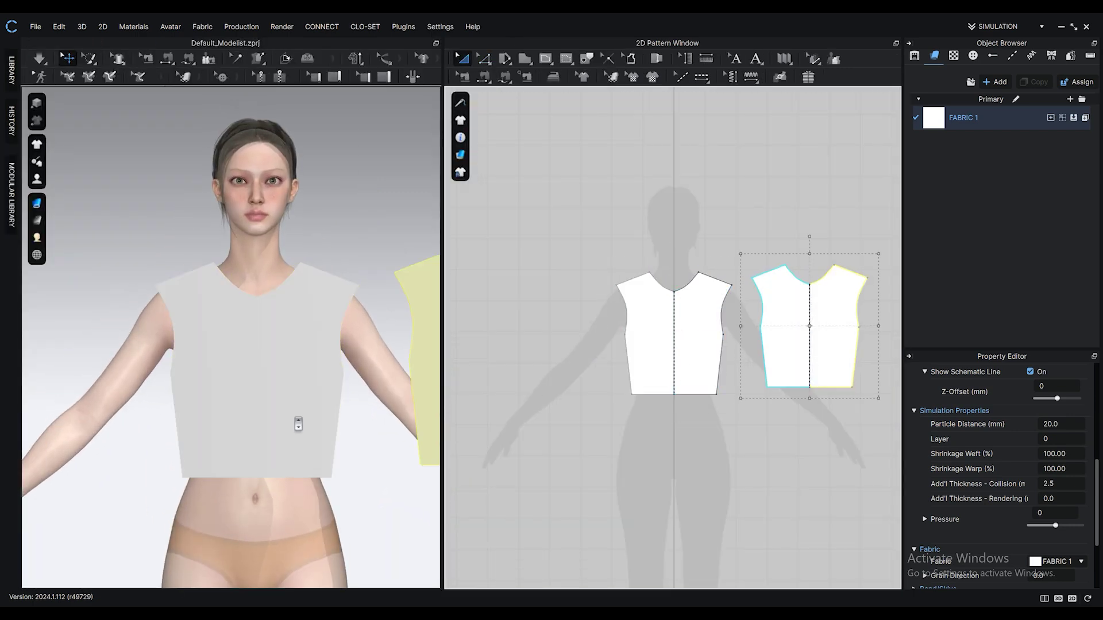
# Position the copied bodice piece behind the avatar's torso in the 3D view
pyautogui.scroll(-3, 311, 421)
pyautogui.moveTo(327, 419); pyautogui.dragTo(241, 394, button='right')
pyautogui.moveTo(230, 402); pyautogui.dragTo(372, 401)
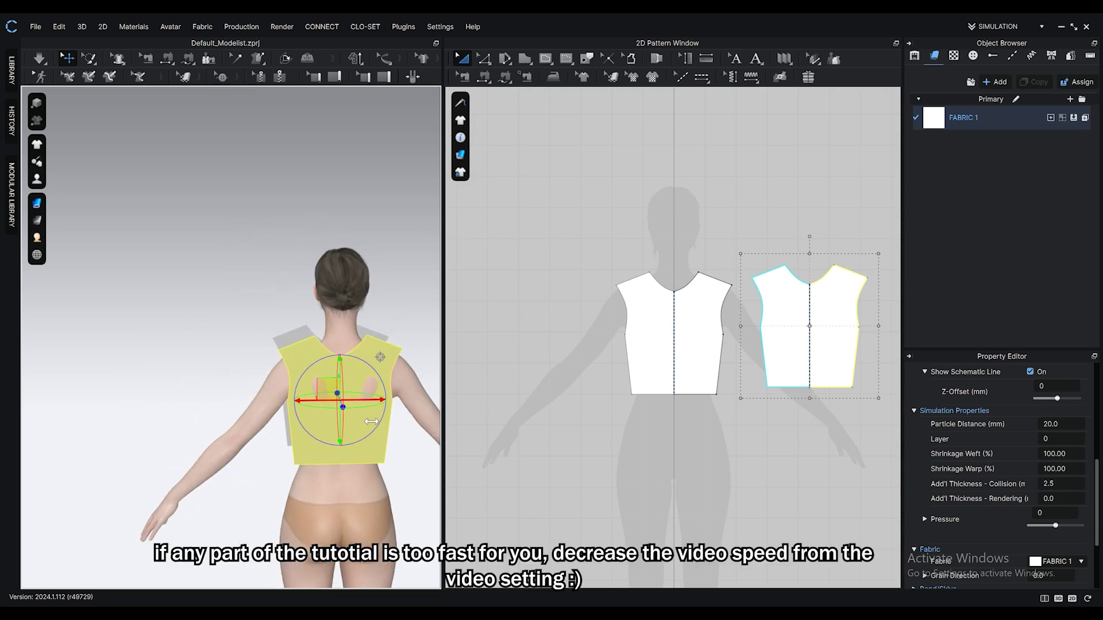
pyautogui.rightClick(372, 424)
pyautogui.click(410, 295)
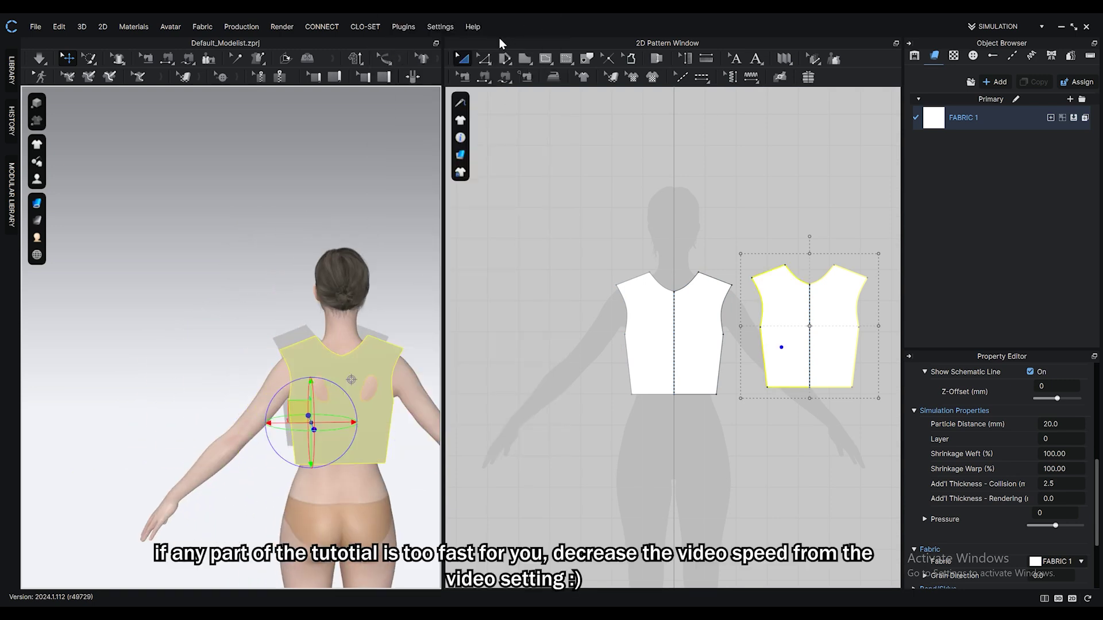
# Sew the side seams and shoulder seams of the front and back bodice pieces together with Segment Sewing
pyautogui.click(484, 76)
pyautogui.click(721, 357)
pyautogui.click(764, 355)
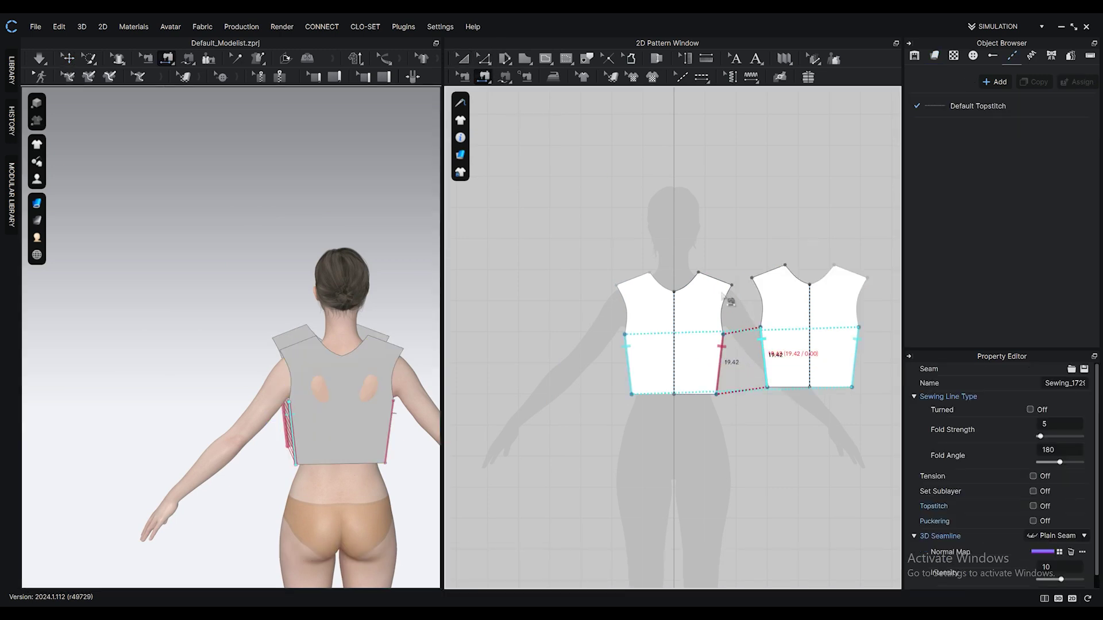
pyautogui.click(709, 280)
pyautogui.click(778, 266)
# Simulate the sewn bodice so it drapes on the avatar, and stop the simulation
pyautogui.moveTo(273, 374); pyautogui.dragTo(422, 379, button='right')
pyautogui.scroll(-2, 423, 380)
pyautogui.moveTo(422, 380); pyautogui.dragTo(300, 377, button='middle')
pyautogui.press('2')
pyautogui.press('space')
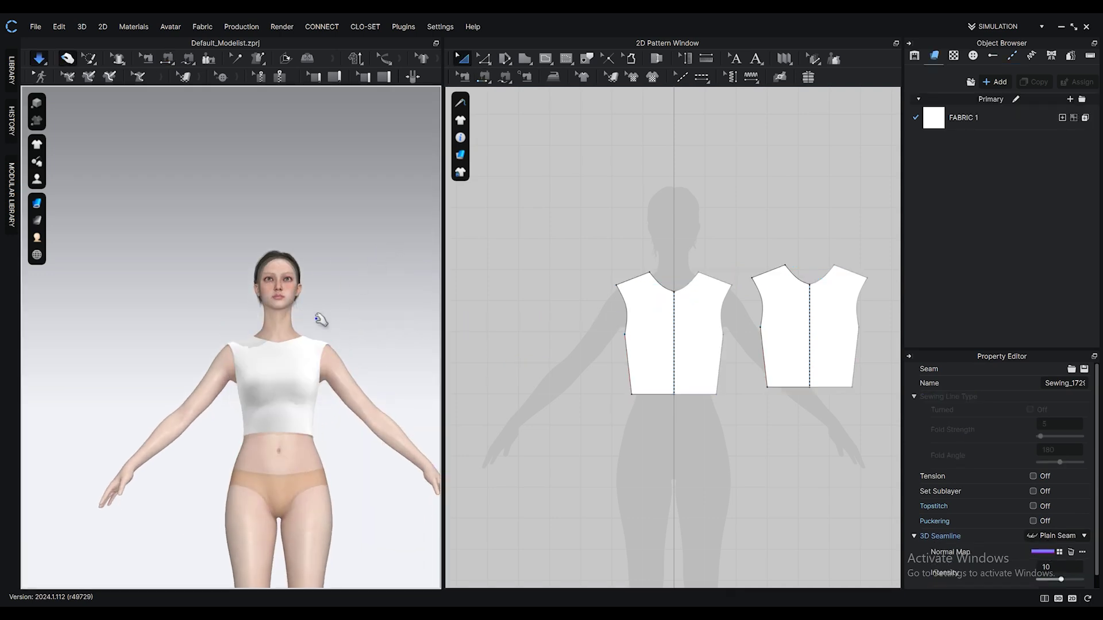
pyautogui.moveTo(300, 371); pyautogui.dragTo(319, 383, button='right')
pyautogui.press('space')
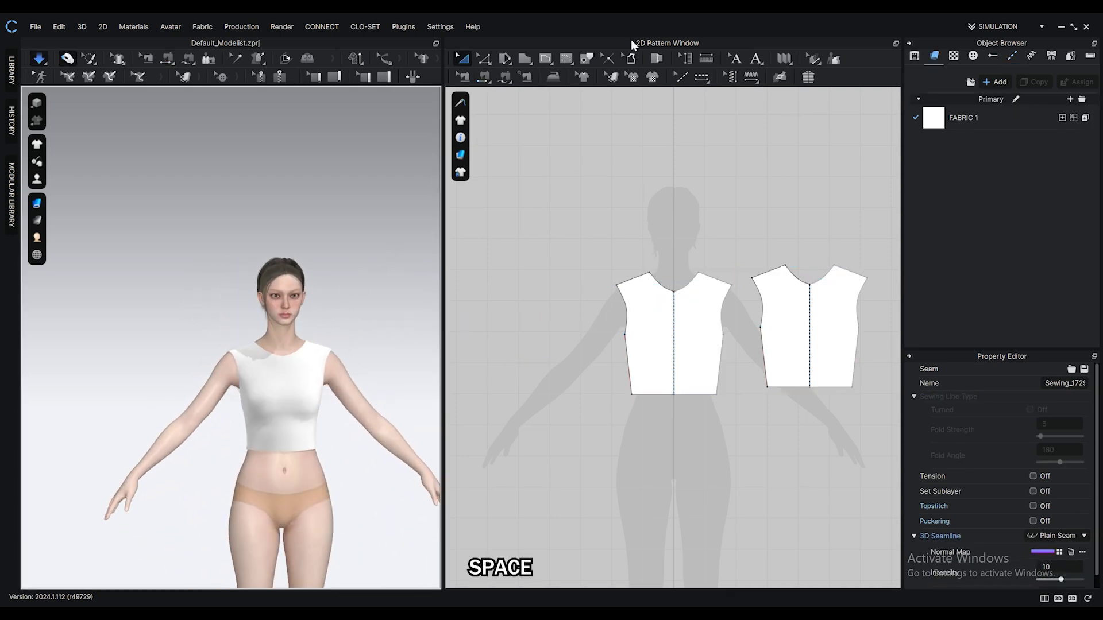
# Draw a curved underbust internal line about 25 cm long on the bodice front, from the centre line around the cup to the side seam
pyautogui.click(484, 77)
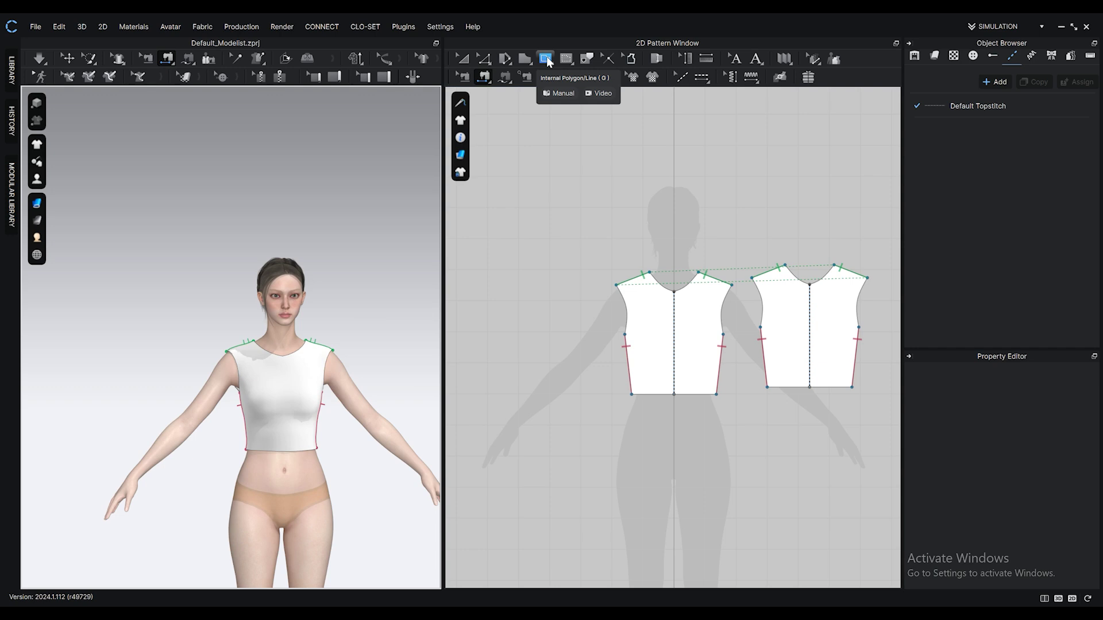
pyautogui.click(547, 60)
pyautogui.scroll(5, 678, 311)
pyautogui.scroll(3, 685, 323)
pyautogui.click(684, 322)
pyautogui.click(653, 324)
pyautogui.scroll(-3, 652, 350)
pyautogui.scroll(2, 654, 374)
pyautogui.hotkey('ctrl', 'z')
pyautogui.click(669, 311)
pyautogui.keyDown('ctrl'); pyautogui.click(667, 351); pyautogui.keyUp('ctrl')
pyautogui.keyDown('ctrl'); pyautogui.click(648, 393); pyautogui.keyUp('ctrl')
pyautogui.keyDown('ctrl'); pyautogui.click(573, 411); pyautogui.keyUp('ctrl')
pyautogui.keyDown('ctrl'); pyautogui.click(519, 372); pyautogui.keyUp('ctrl')
pyautogui.click(496, 311)
pyautogui.doubleClick(466, 316)
# Draw a straight horizontal internal line about 16 cm long on the back half, from the side seam to the centre line
pyautogui.scroll(3, 289, 406)
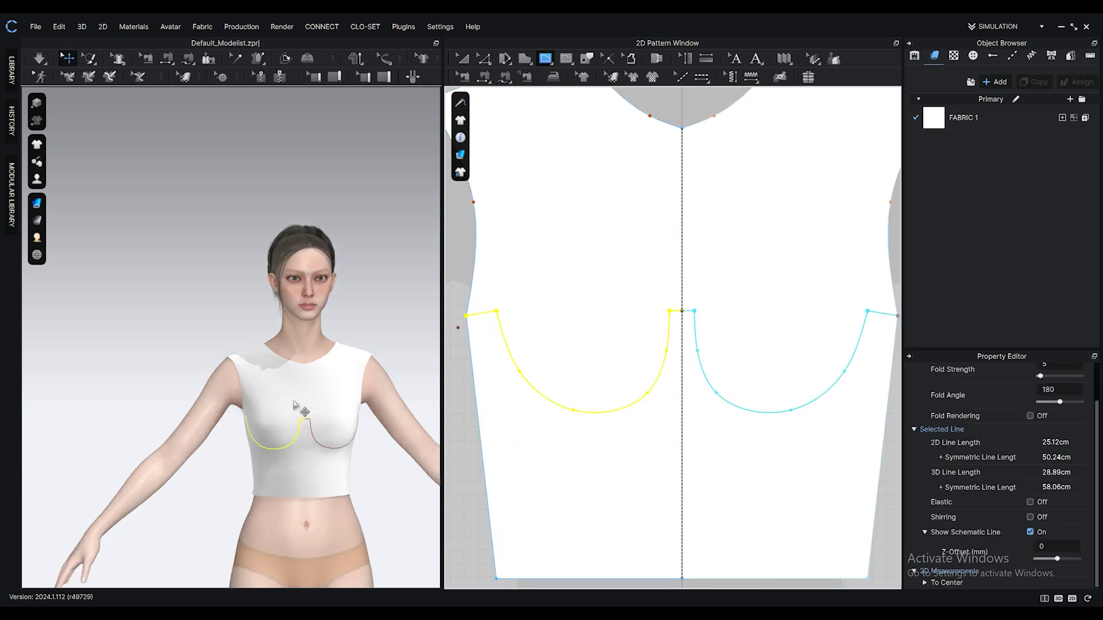
pyautogui.scroll(-5, 768, 308)
pyautogui.scroll(3, 766, 301)
pyautogui.click(765, 300)
# Shift a point of the underbust internal line slightly outward on the bodice front
pyautogui.moveTo(332, 466); pyautogui.dragTo(313, 428, button='middle')
pyautogui.scroll(4, 316, 430)
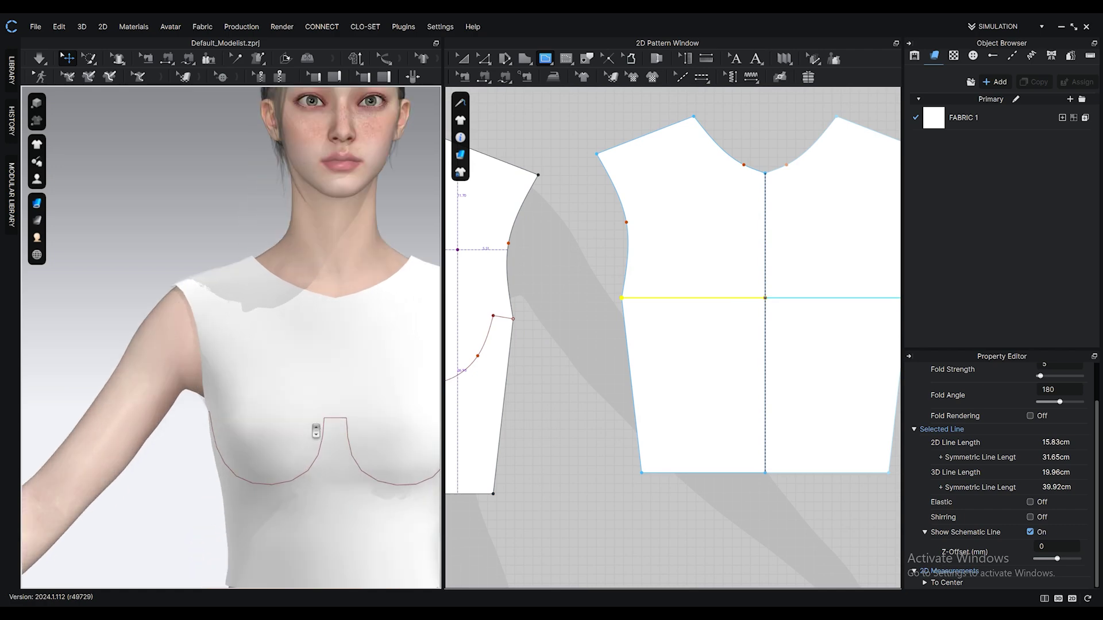
pyautogui.moveTo(601, 405); pyautogui.dragTo(734, 374, button='middle')
pyautogui.click(484, 59)
pyautogui.scroll(5, 490, 299)
pyautogui.click(589, 268)
pyautogui.moveTo(539, 269); pyautogui.dragTo(534, 269)
# Refine the cup shape of the underbust line by slightly moving its curve points
pyautogui.click(488, 62)
pyautogui.click(547, 118)
pyautogui.moveTo(570, 394); pyautogui.dragTo(576, 392)
pyautogui.moveTo(540, 329); pyautogui.dragTo(544, 329)
# Cut and sew the bodice front along the curved underbust line
pyautogui.scroll(-3, 295, 419)
pyautogui.moveTo(295, 419); pyautogui.dragTo(402, 403, button='right')
pyautogui.scroll(-5, 632, 379)
pyautogui.click(488, 61)
pyautogui.click(497, 75)
pyautogui.click(690, 373)
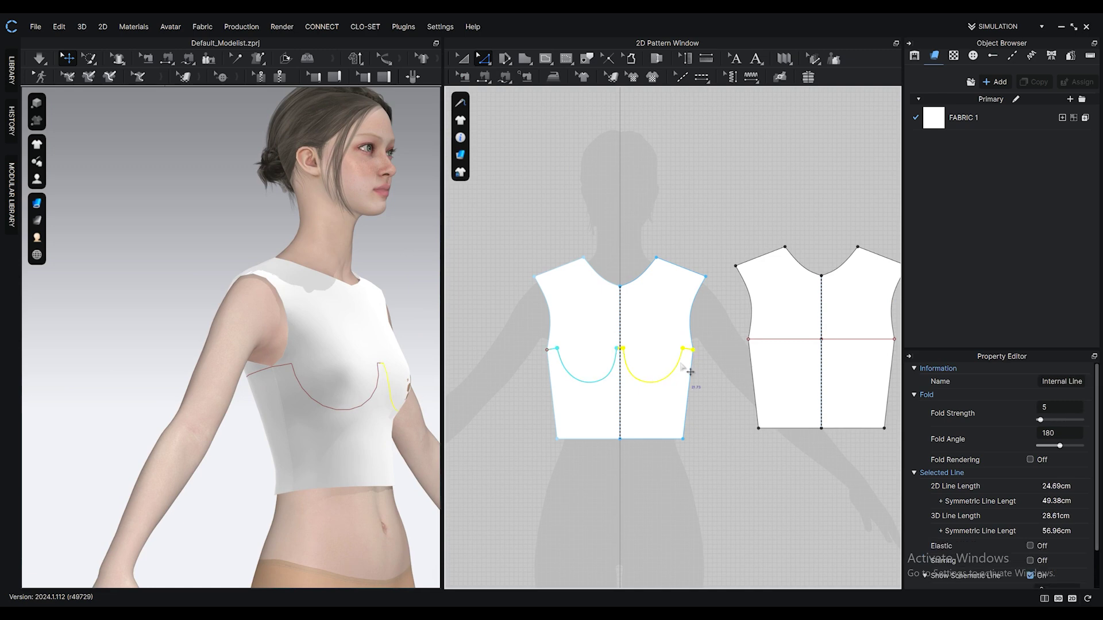
pyautogui.rightClick(683, 368)
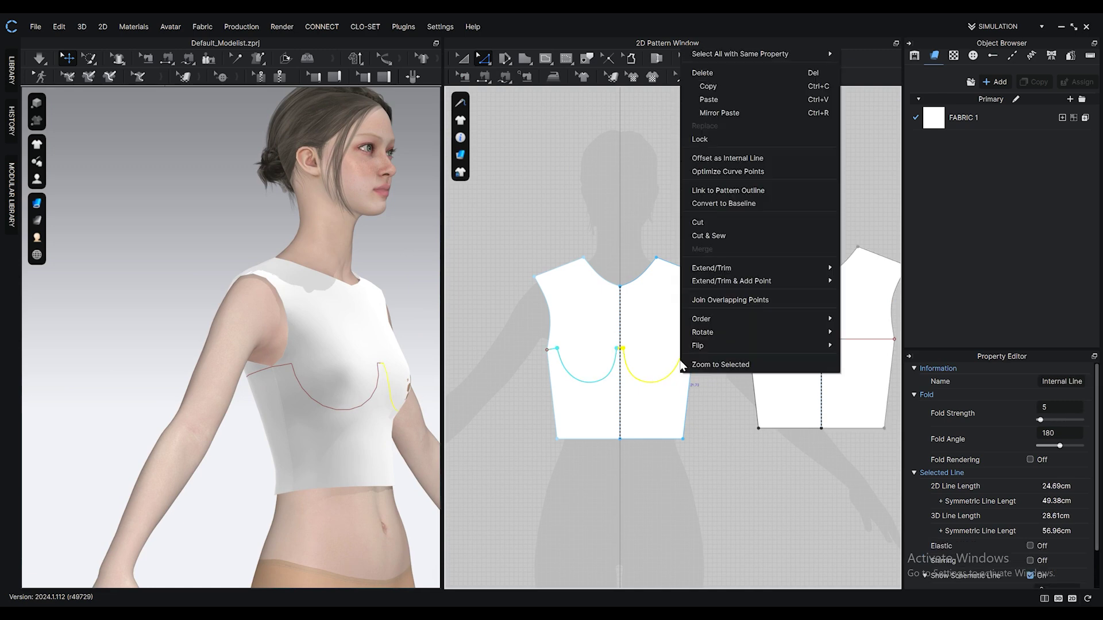
pyautogui.click(733, 236)
# Cut and sew the bodice back along its horizontal internal line
pyautogui.click(775, 340)
pyautogui.rightClick(777, 340)
pyautogui.click(798, 190)
# Duplicate FABRIC 1 as a transparent fabric and assign it to the upper front and back bodice pieces
pyautogui.scroll(-2, 313, 411)
pyautogui.moveTo(313, 411); pyautogui.dragTo(201, 375, button='middle')
pyautogui.click(958, 122)
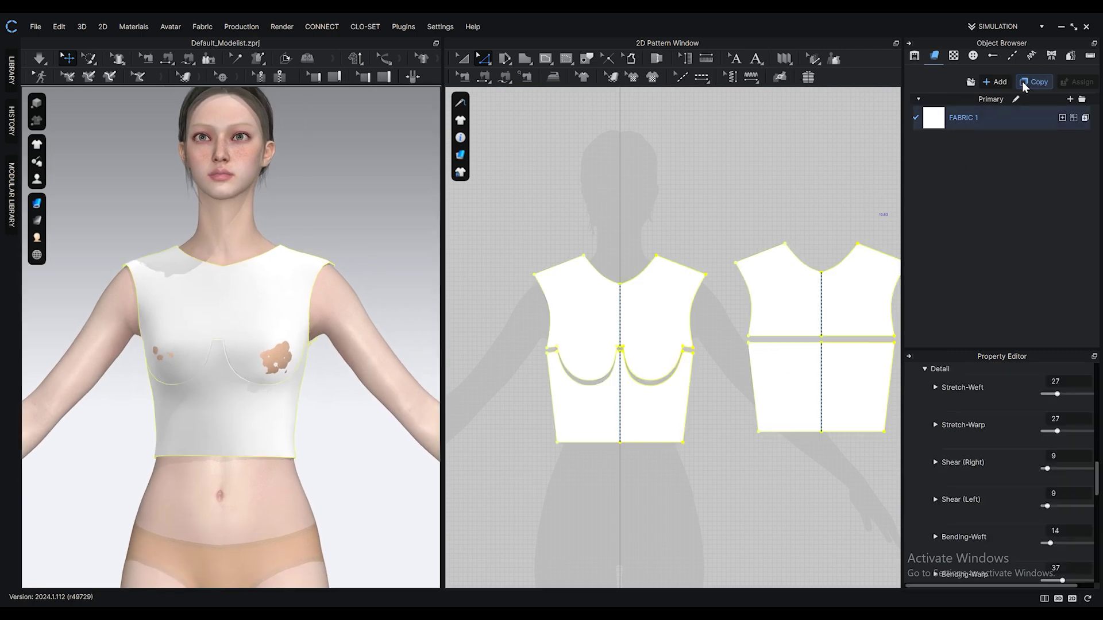
pyautogui.click(1033, 83)
pyautogui.scroll(5, 1098, 456)
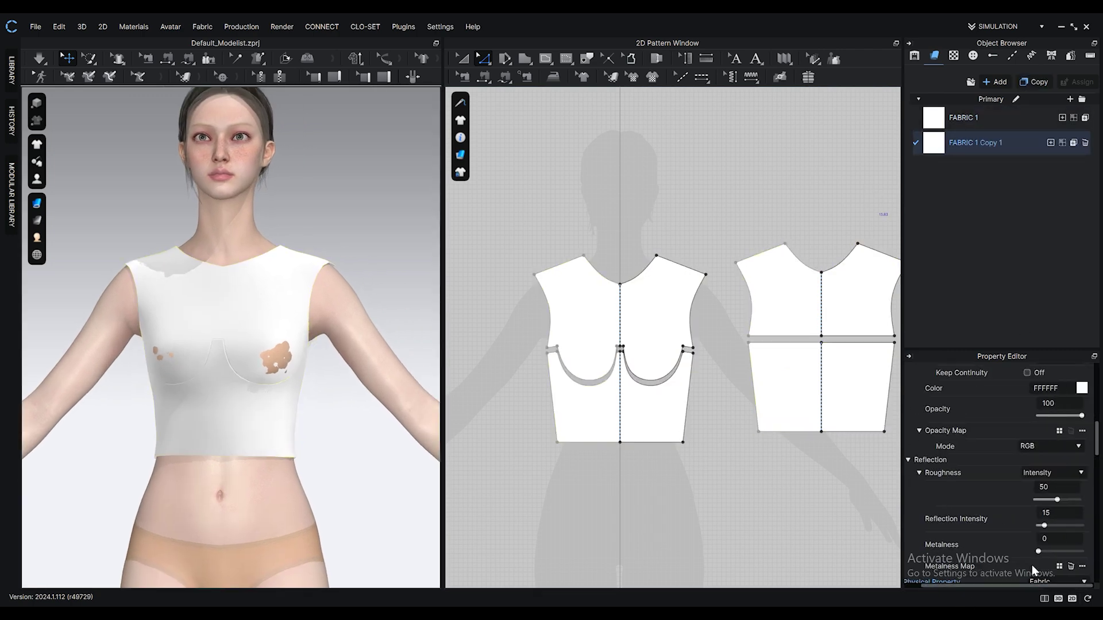
pyautogui.moveTo(922, 150); pyautogui.dragTo(672, 295)
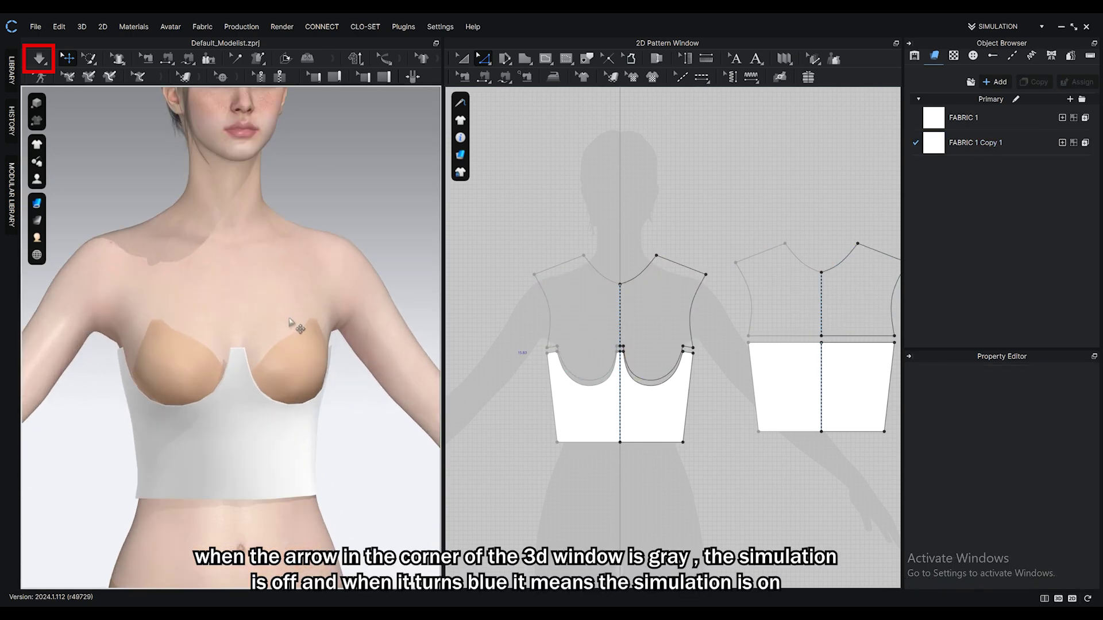
# Simulate the cut bodice on the avatar, tug the lower piece into place and stop the simulation
pyautogui.scroll(-1, 289, 323)
pyautogui.press('space')
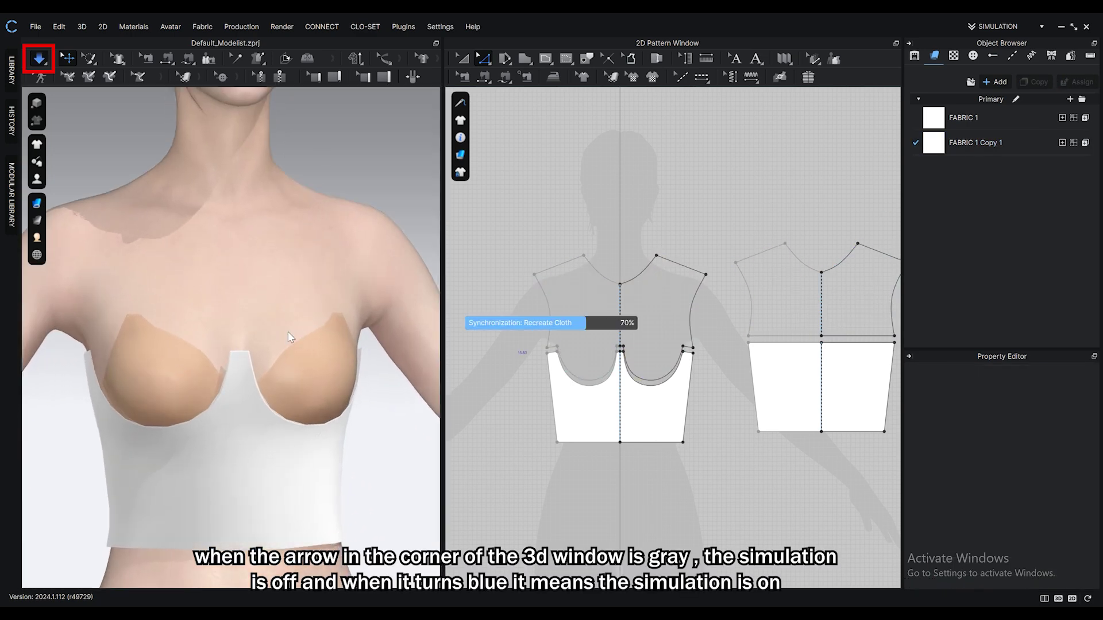
pyautogui.click(258, 455)
pyautogui.scroll(2, 258, 453)
pyautogui.moveTo(244, 460); pyautogui.dragTo(264, 462, button='right')
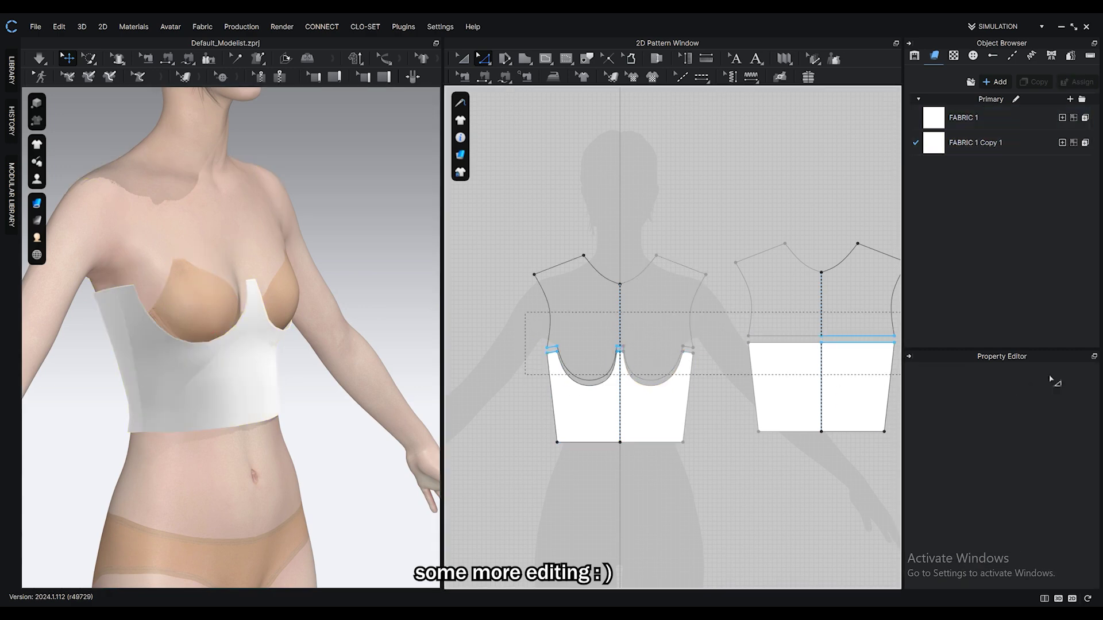
# Lower the cut seam edges of the front and back slightly and re-simulate the garment
pyautogui.moveTo(1051, 377); pyautogui.dragTo(1052, 395)
pyautogui.moveTo(602, 385); pyautogui.dragTo(602, 390)
pyautogui.press('space')
pyautogui.moveTo(176, 395); pyautogui.dragTo(229, 364, button='right')
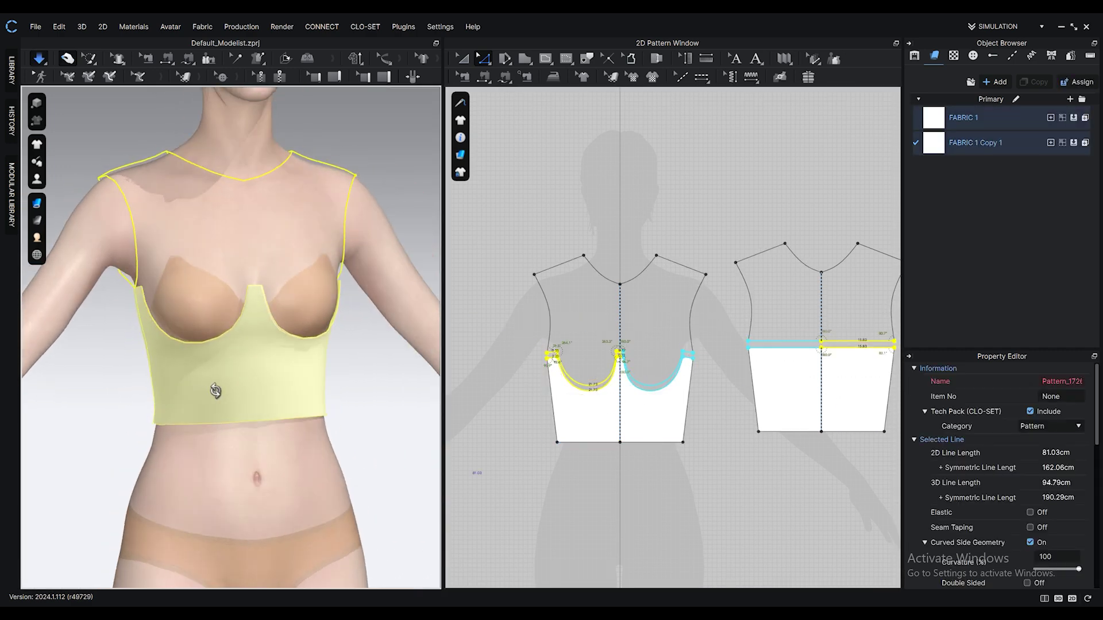
pyautogui.press('space')
# Offset the top edges of the lower front and back pieces as one internal line at 0.50 cm, with Extend enabled
pyautogui.scroll(5, 239, 419)
pyautogui.scroll(4, 640, 414)
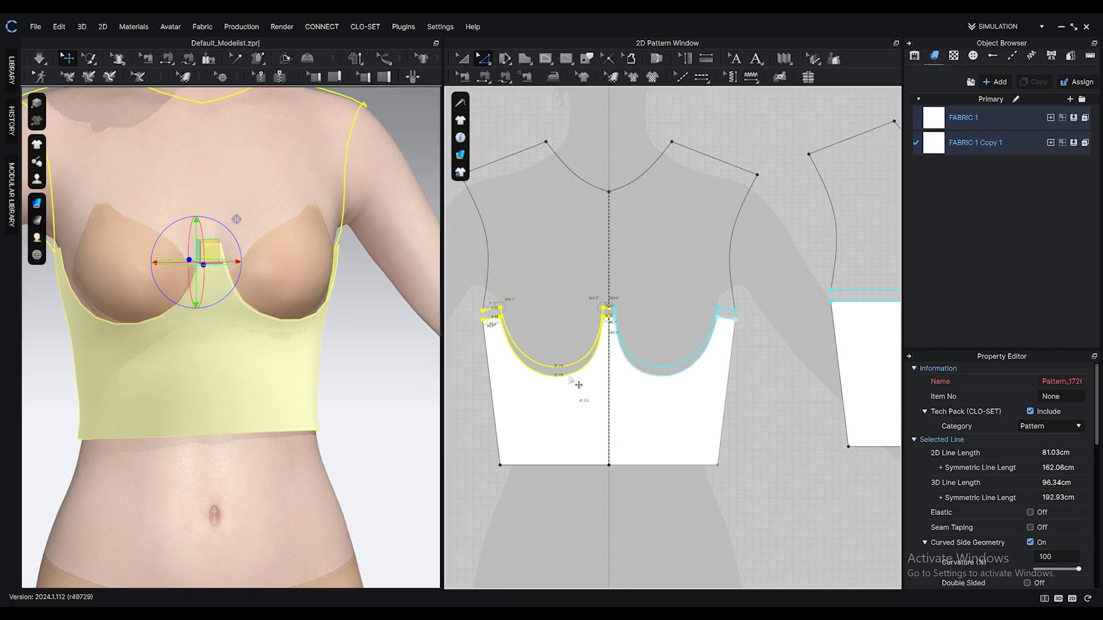
pyautogui.click(569, 378)
pyautogui.doubleClick(569, 378)
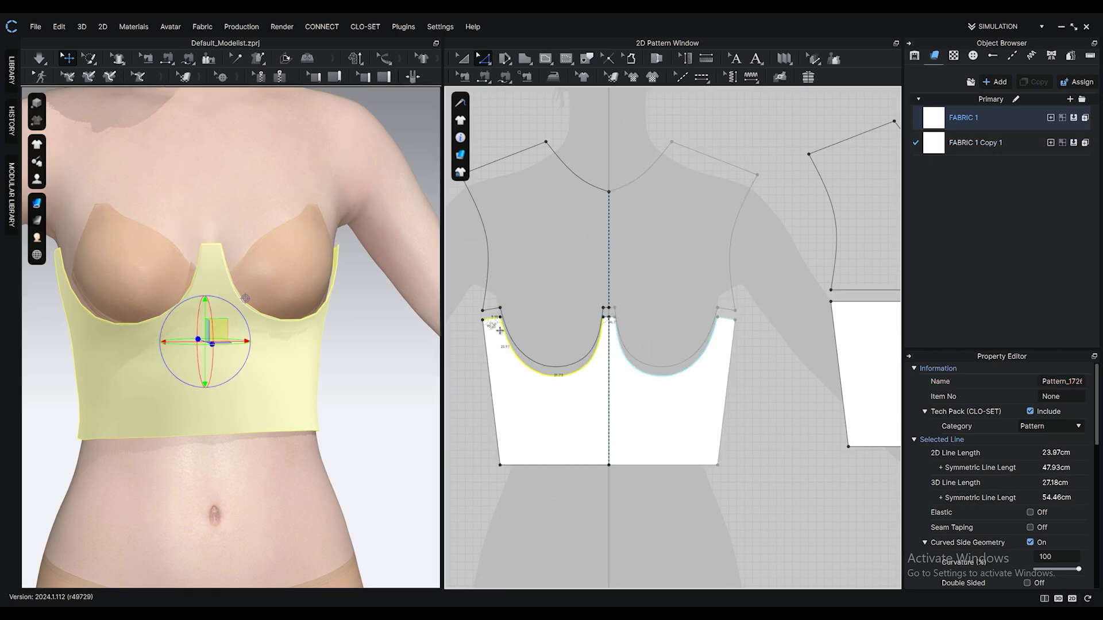
pyautogui.scroll(4, 636, 291)
pyautogui.scroll(3, 540, 405)
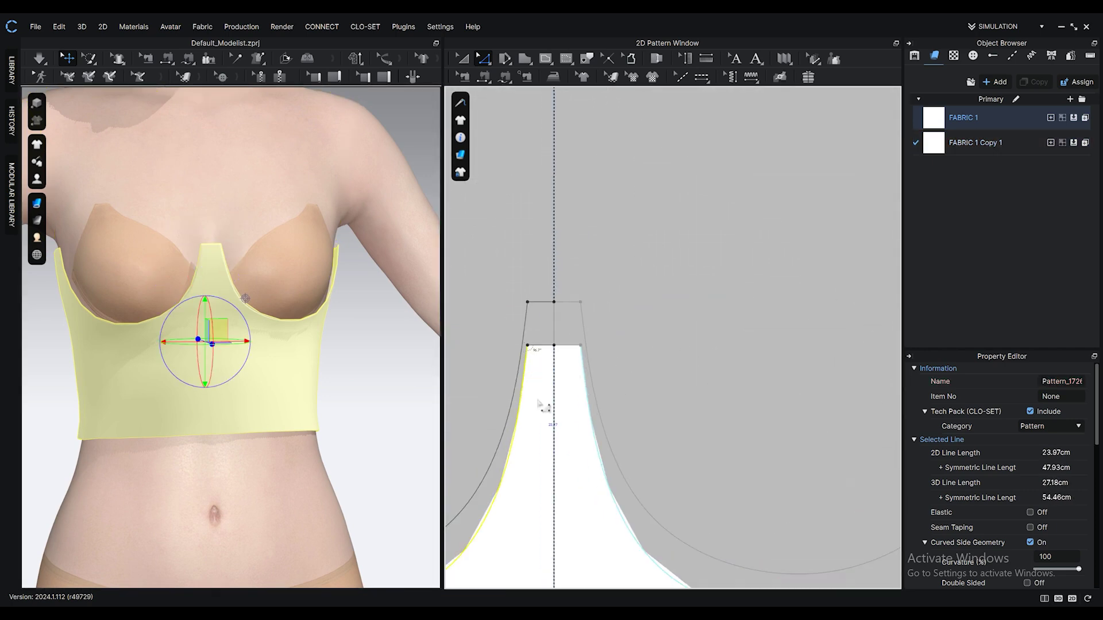
pyautogui.keyDown('shift'); pyautogui.click(540, 347); pyautogui.keyUp('shift')
pyautogui.scroll(-6, 666, 363)
pyautogui.moveTo(843, 374); pyautogui.dragTo(613, 382, button='middle')
pyautogui.scroll(3, 613, 380)
pyautogui.keyDown('shift'); pyautogui.click(624, 314); pyautogui.keyUp('shift')
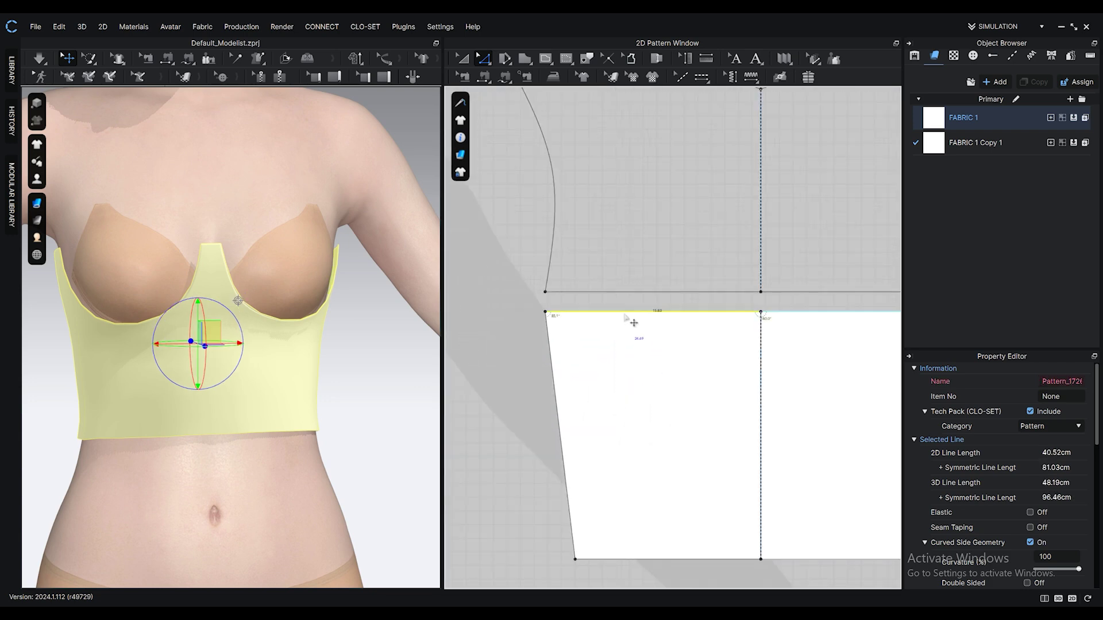
pyautogui.rightClick(625, 313)
pyautogui.click(691, 437)
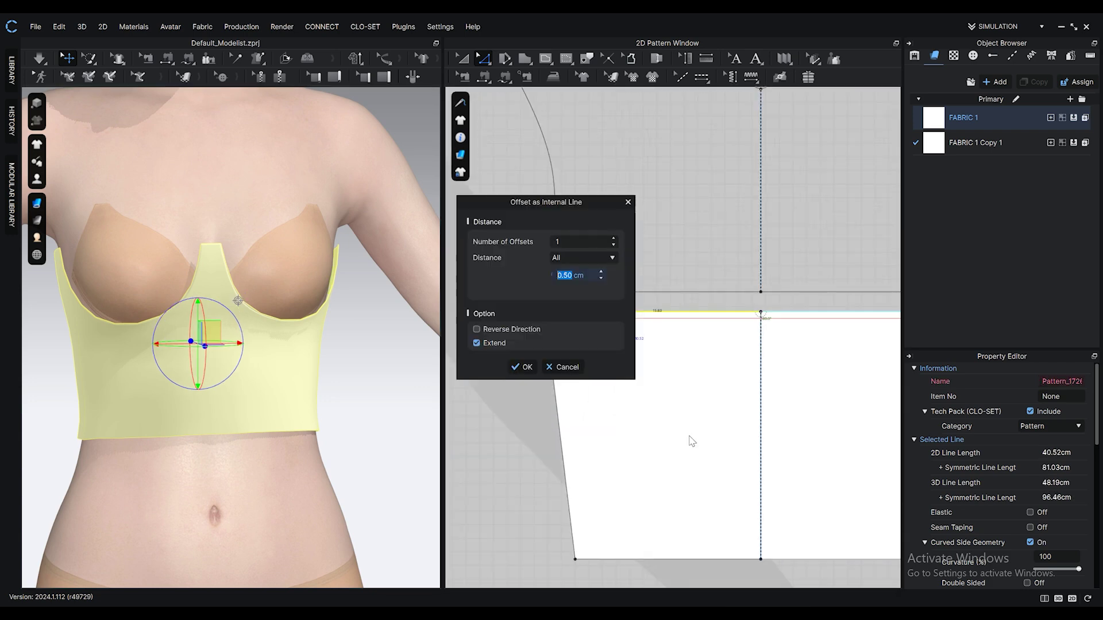
pyautogui.click(522, 367)
# Cut and sew the lower front and back pieces along the offset lines to form a narrow top band
pyautogui.scroll(-5, 514, 484)
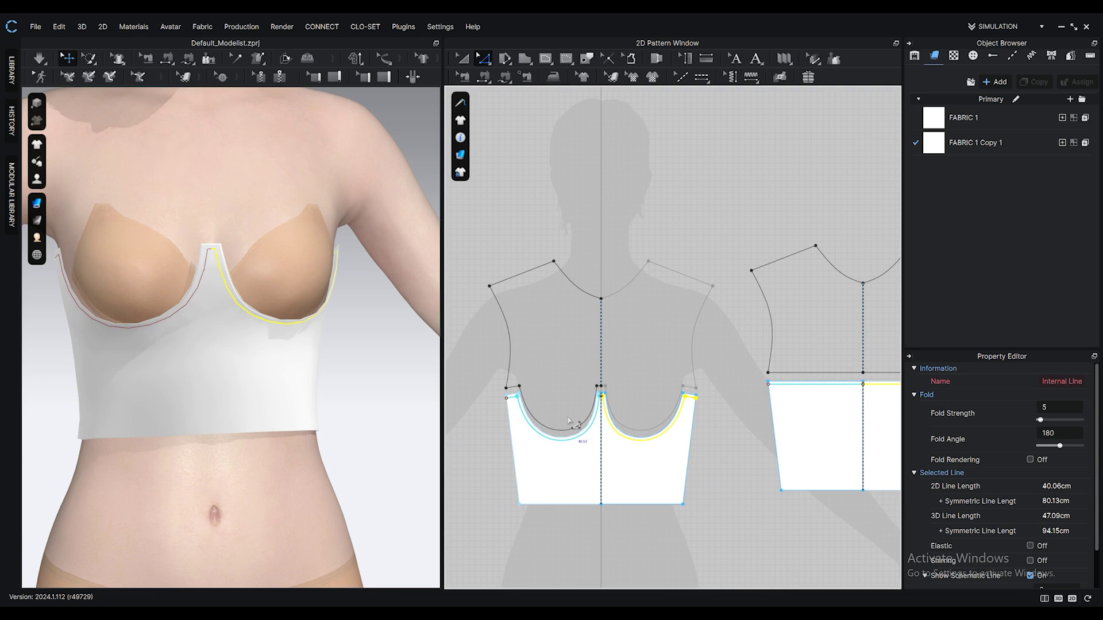
pyautogui.scroll(5, 579, 409)
pyautogui.rightClick(647, 417)
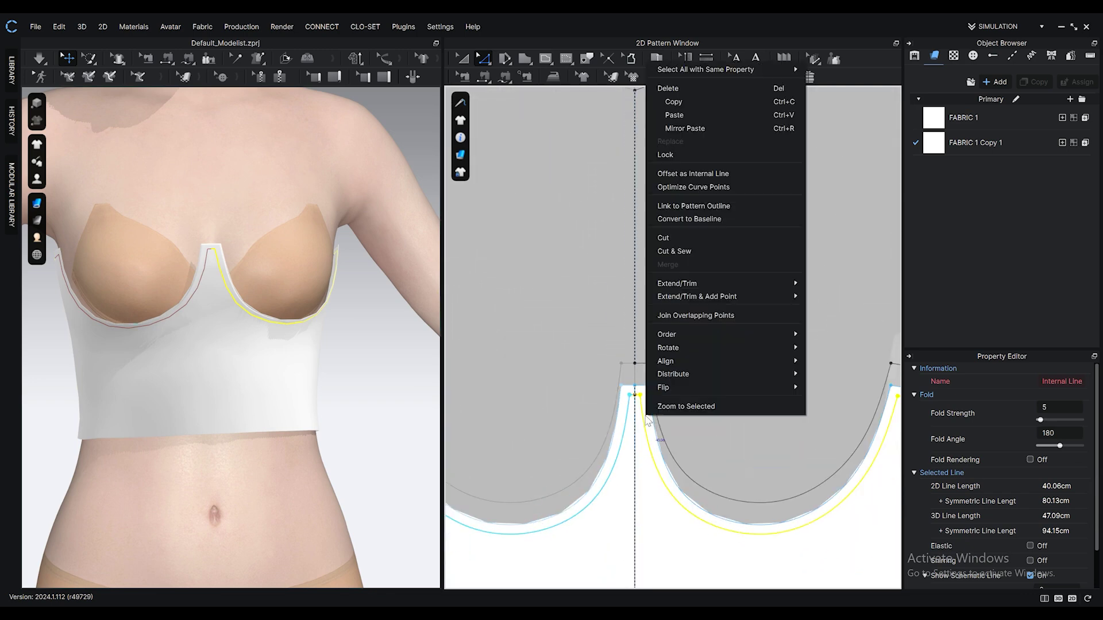
pyautogui.click(672, 254)
pyautogui.click(546, 370)
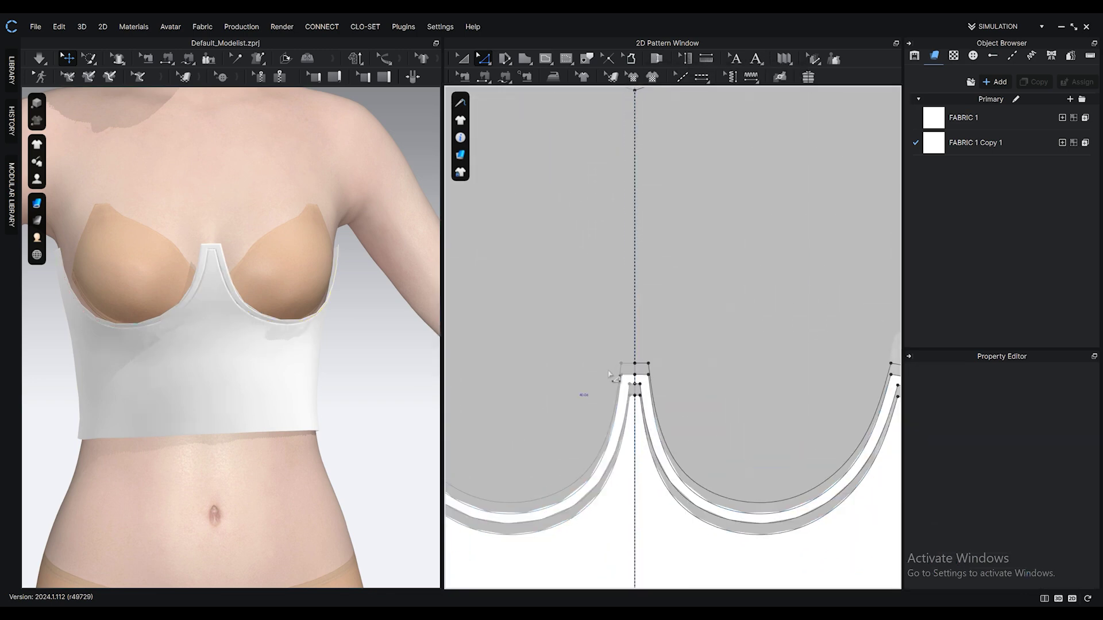
# Move the upper front and back pieces upward in the 2D layout, clear of the lower corset pieces
pyautogui.scroll(-5, 702, 402)
pyautogui.click(464, 65)
pyautogui.moveTo(689, 339); pyautogui.dragTo(667, 355, button='middle')
pyautogui.moveTo(653, 356); pyautogui.dragTo(652, 244)
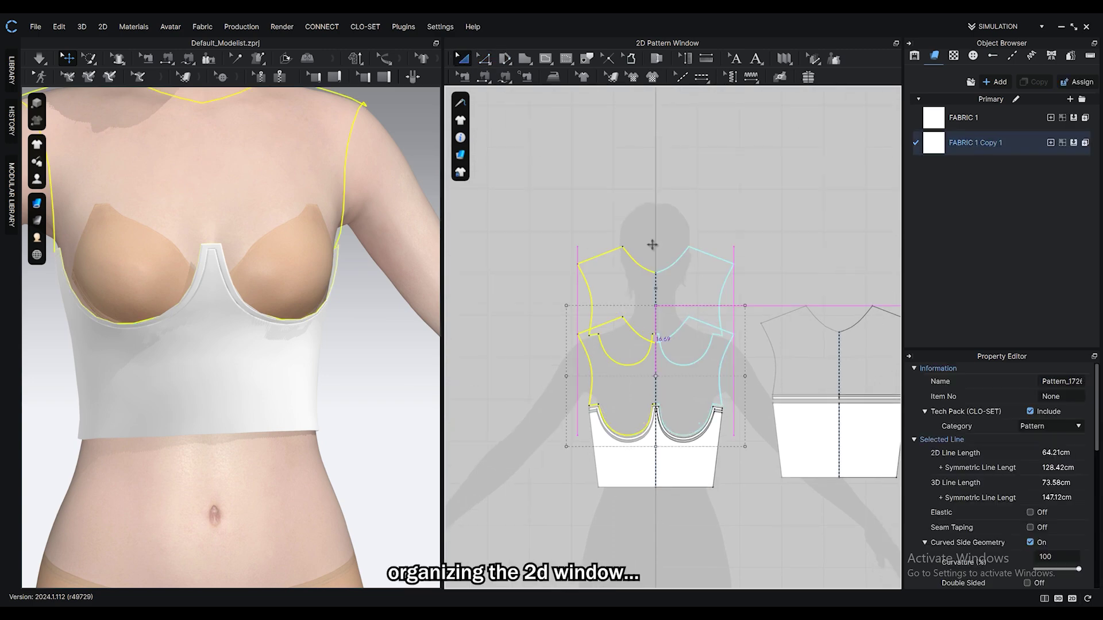
pyautogui.moveTo(822, 356); pyautogui.dragTo(804, 246)
# Separate the narrow top bands from the lower front and back pieces, leaving a gap between them in the 2D layout
pyautogui.scroll(3, 658, 435)
pyautogui.click(679, 395)
pyautogui.moveTo(662, 400); pyautogui.dragTo(662, 363)
pyautogui.moveTo(846, 383); pyautogui.dragTo(840, 350)
pyautogui.moveTo(852, 442); pyautogui.dragTo(838, 419)
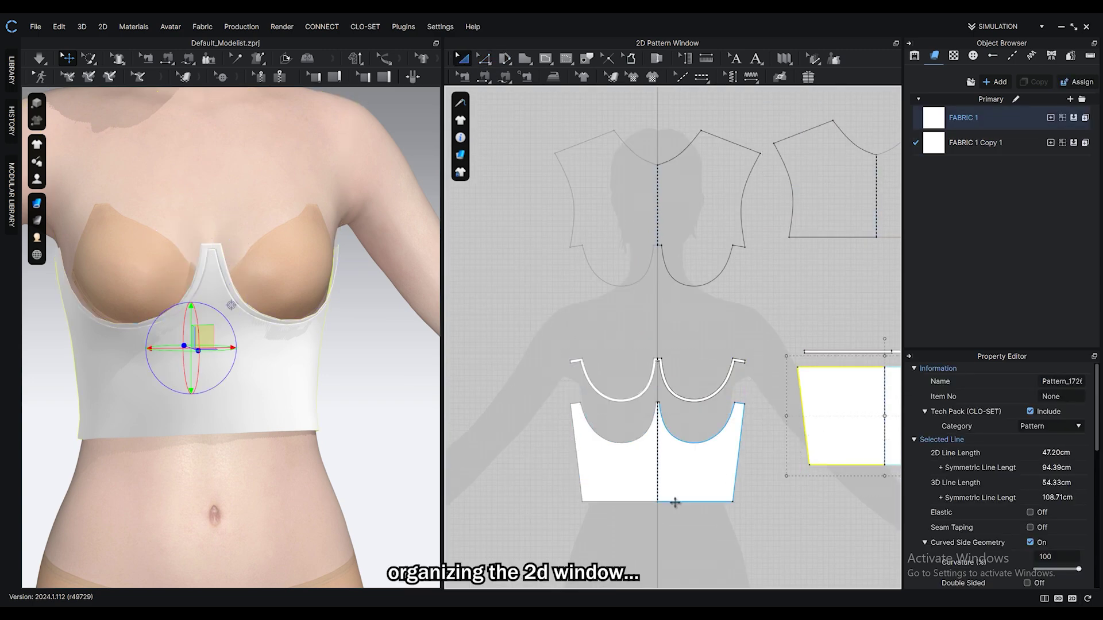
pyautogui.moveTo(675, 499); pyautogui.dragTo(675, 488)
pyautogui.scroll(-3, 278, 364)
pyautogui.moveTo(278, 364); pyautogui.dragTo(215, 380, button='right')
pyautogui.click(368, 397)
pyautogui.moveTo(792, 446); pyautogui.dragTo(746, 383, button='middle')
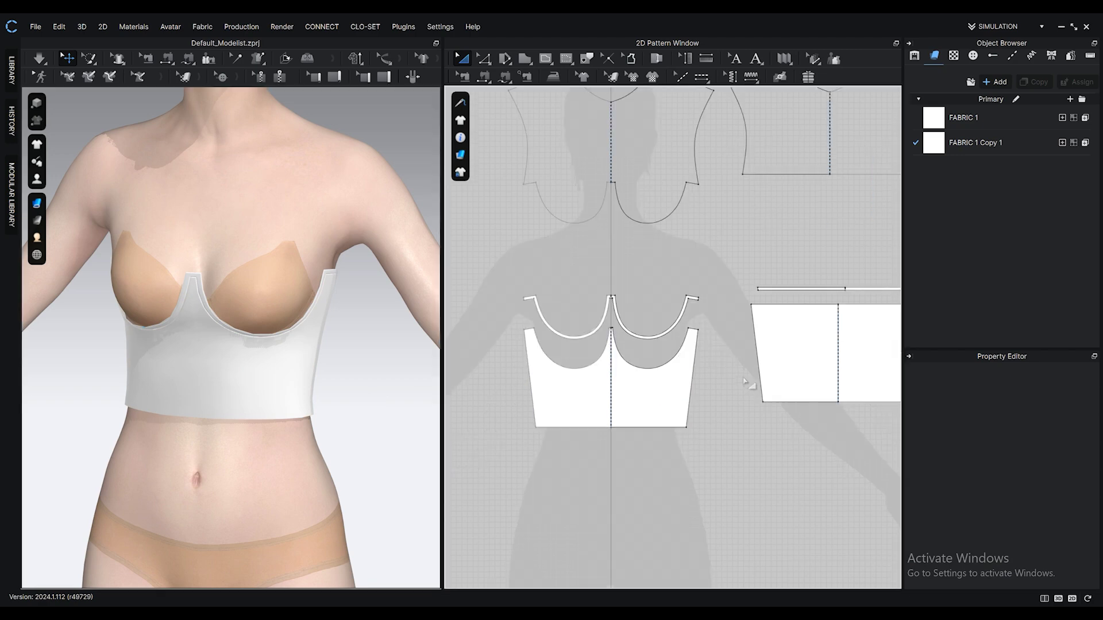
# Draw a vertical internal line about 18 cm long down the centre of the lower front piece, from top point to hem
pyautogui.click(545, 58)
pyautogui.scroll(3, 566, 379)
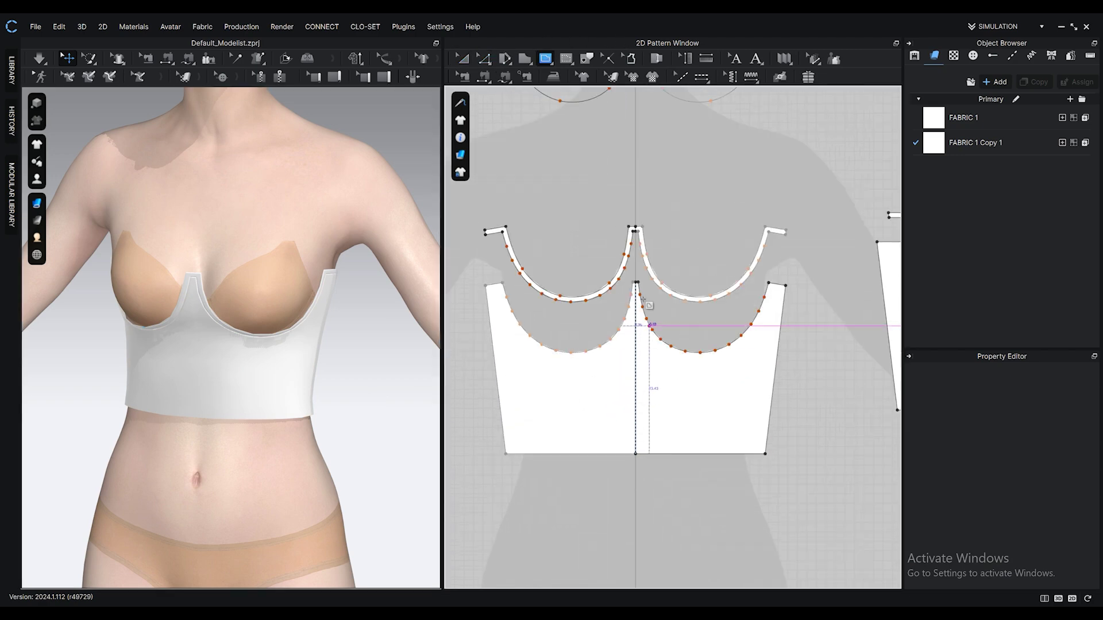
pyautogui.scroll(4, 638, 288)
pyautogui.click(639, 277)
pyautogui.scroll(-3, 646, 453)
pyautogui.moveTo(646, 453); pyautogui.dragTo(635, 357, button='middle')
pyautogui.click(629, 460)
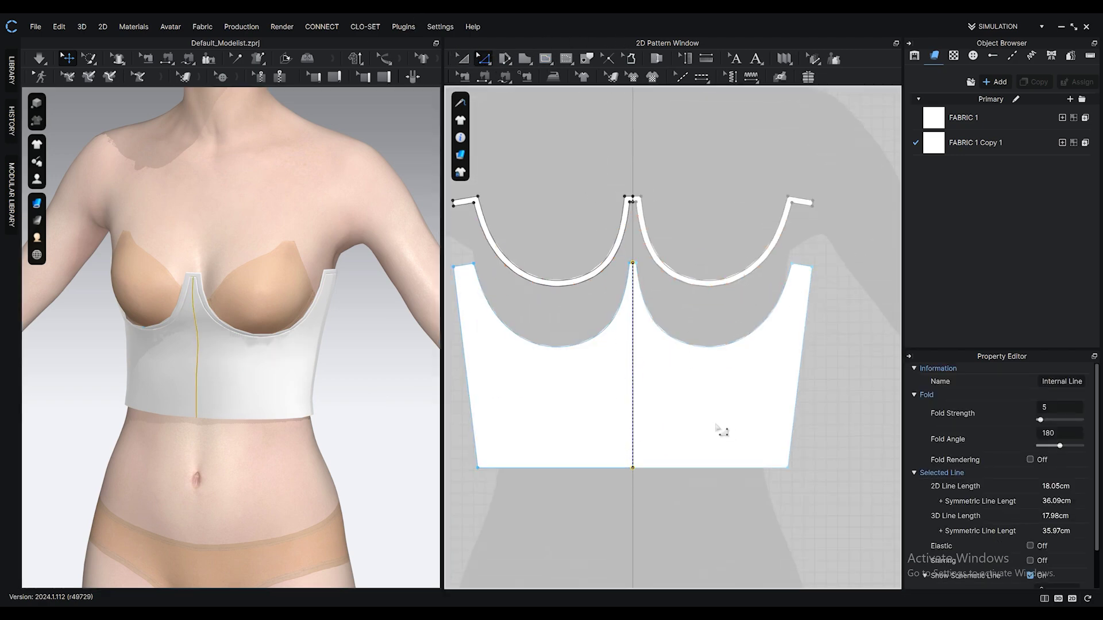
# Distribute two internal lines between the side edge and the centre line of the lower front piece
pyautogui.click(469, 377)
pyautogui.rightClick(469, 374)
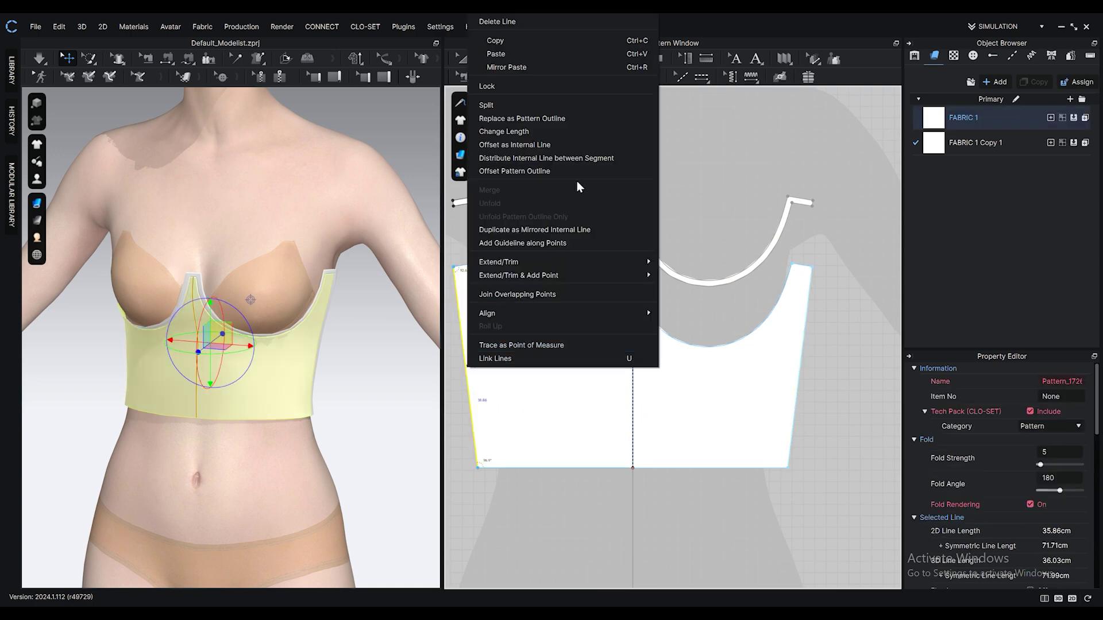
pyautogui.click(513, 159)
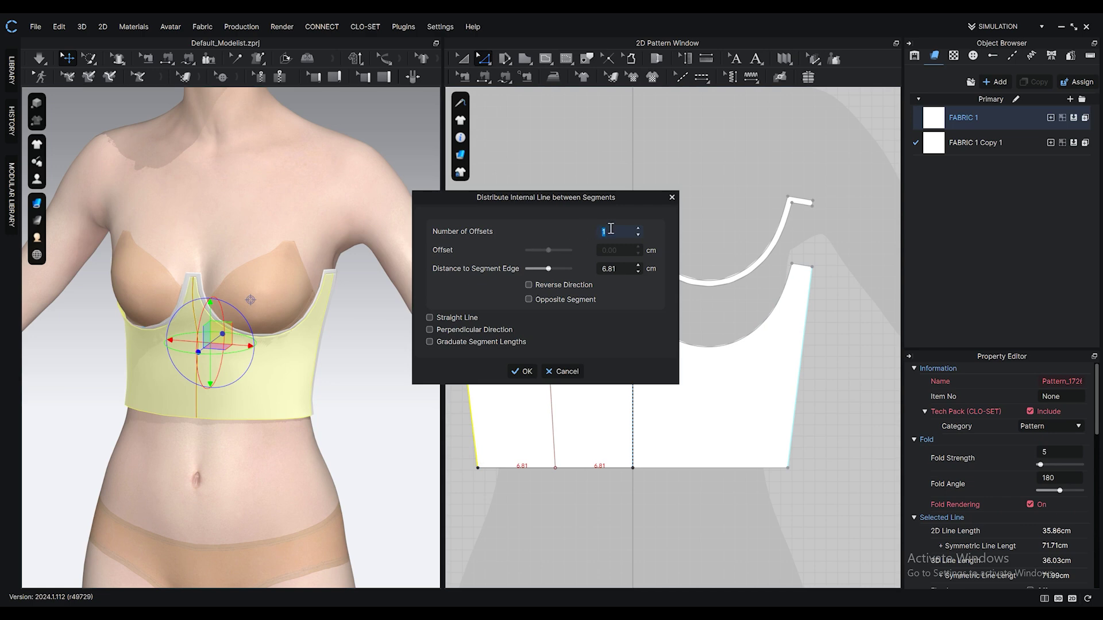
pyautogui.click(522, 372)
pyautogui.scroll(-3, 557, 327)
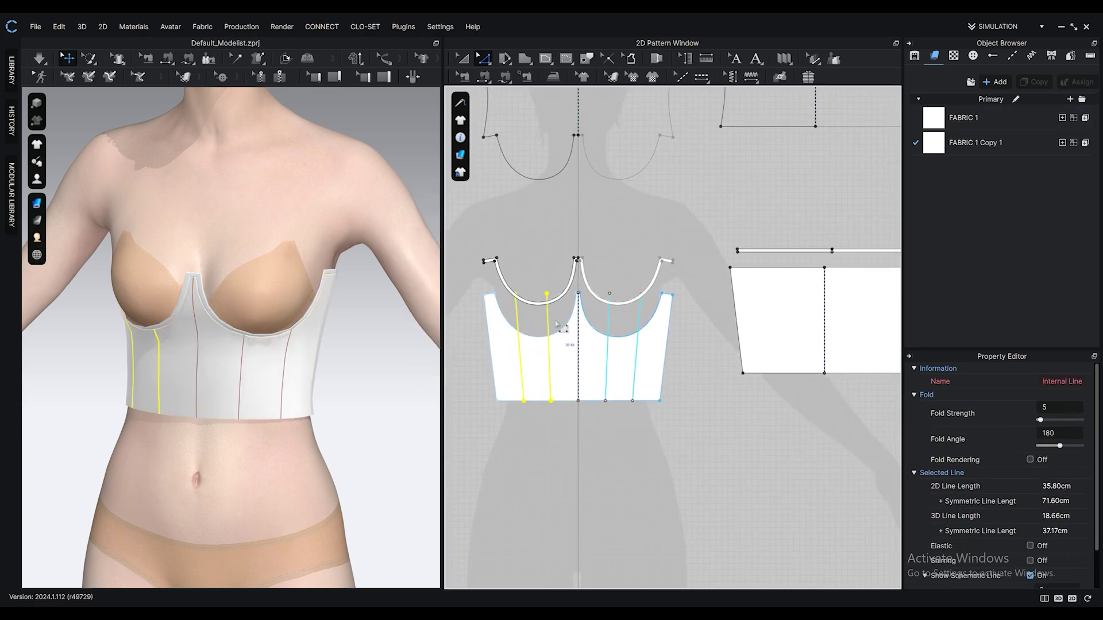
# Trim the distributed internal lines to the curved top outline of the lower front piece
pyautogui.rightClick(550, 318)
pyautogui.click(582, 261)
pyautogui.rightClick(551, 318)
pyautogui.moveTo(594, 270)
pyautogui.click(744, 266)
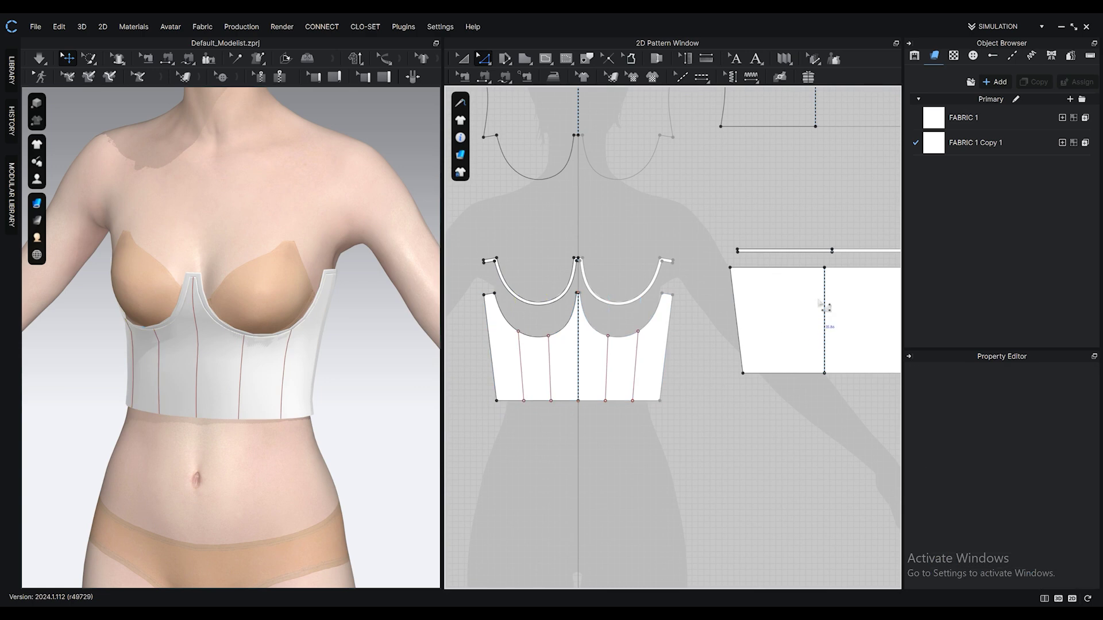
# Distribute two internal lines between the side edge and the centre line of the lower back piece
pyautogui.moveTo(822, 305); pyautogui.dragTo(673, 311, button='middle')
pyautogui.click(587, 311)
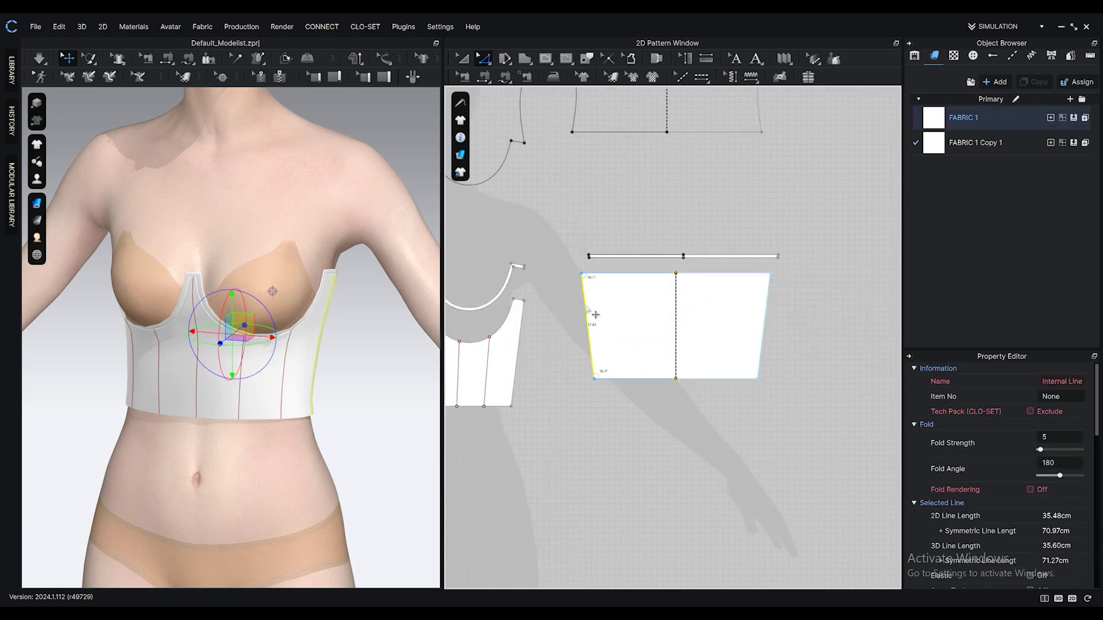
pyautogui.rightClick(595, 314)
pyautogui.click(664, 163)
pyautogui.click(522, 371)
pyautogui.scroll(1, 582, 341)
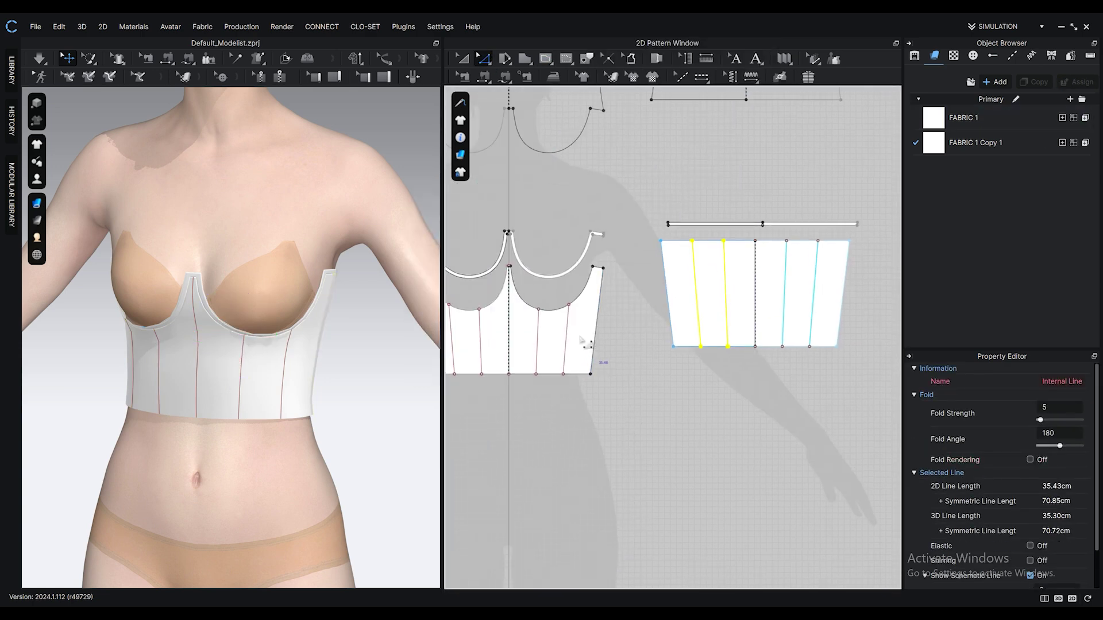
# Offset the distributed front and back lines as one internal line at 0.50 cm, extended to the pattern outline
pyautogui.keyDown('shift'); pyautogui.click(539, 335); pyautogui.keyUp('shift')
pyautogui.rightClick(540, 335)
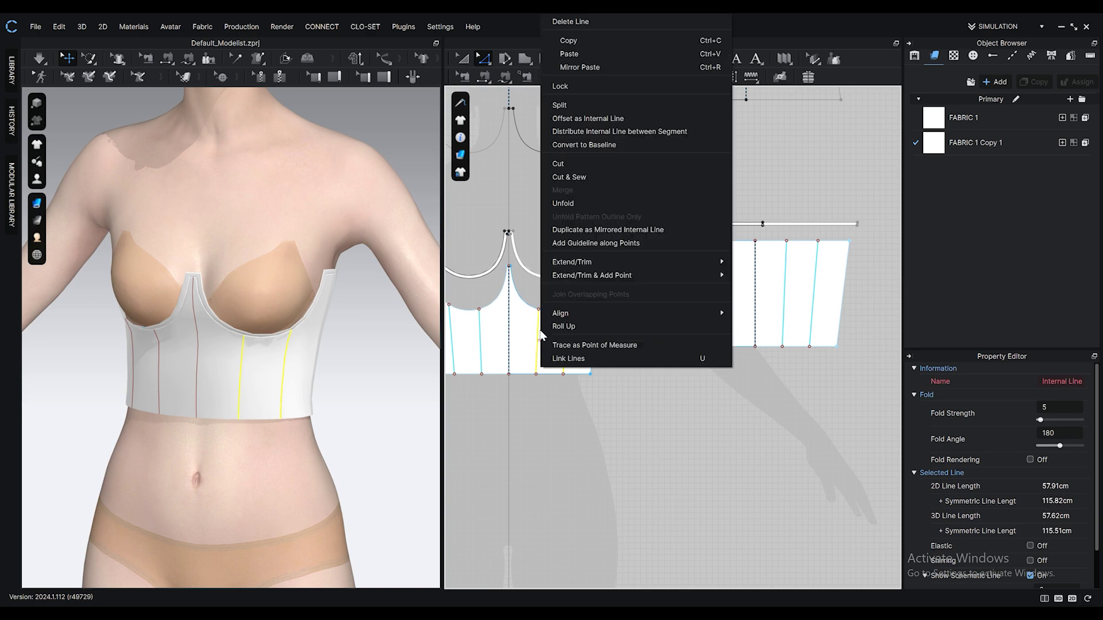
pyautogui.click(587, 119)
pyautogui.moveTo(563, 210); pyautogui.dragTo(354, 188)
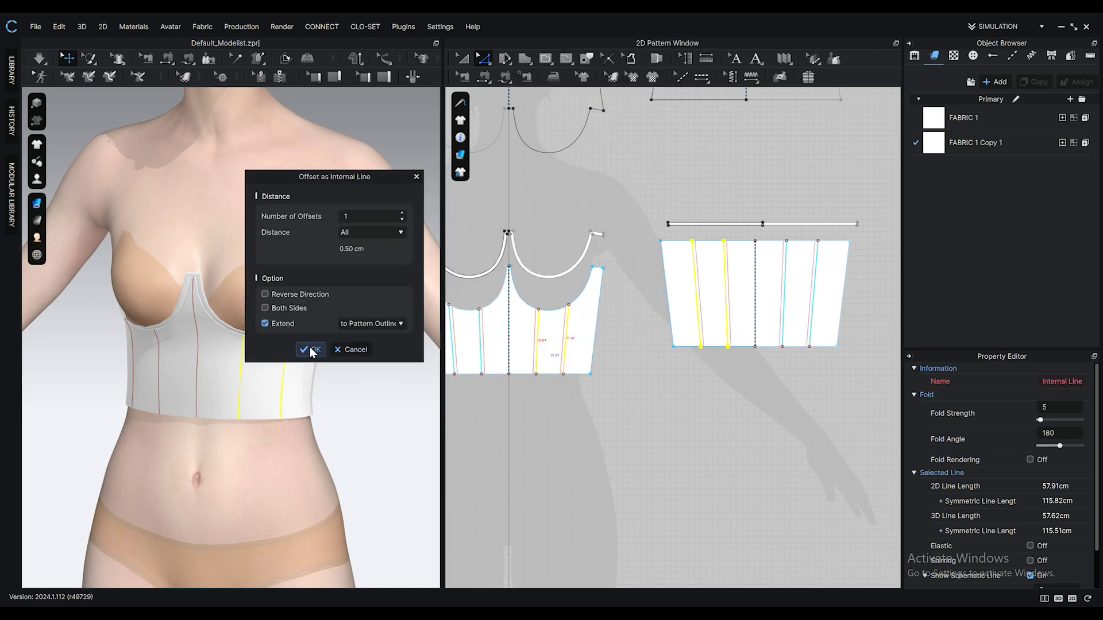
pyautogui.click(310, 349)
# Draw curved internal lines arching over both cup openings on the upper front piece
pyautogui.scroll(3, 635, 322)
pyautogui.moveTo(322, 379); pyautogui.dragTo(525, 381, button='right')
pyautogui.scroll(-3, 625, 276)
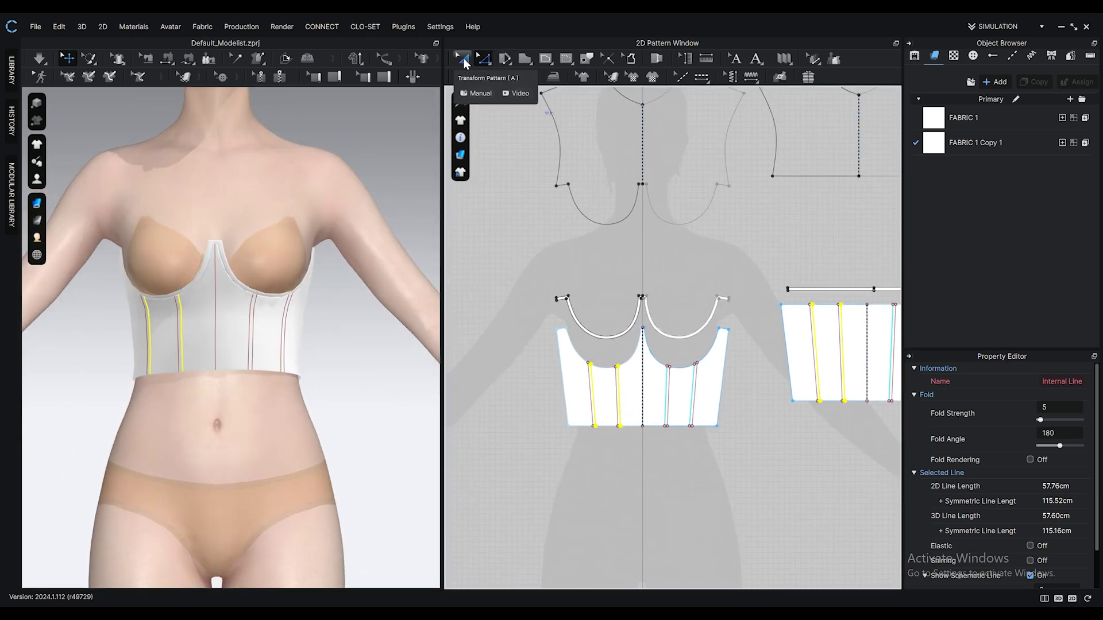
pyautogui.moveTo(257, 393); pyautogui.dragTo(265, 404, button='right')
pyautogui.moveTo(701, 229); pyautogui.dragTo(767, 376, button='middle')
pyautogui.click(545, 58)
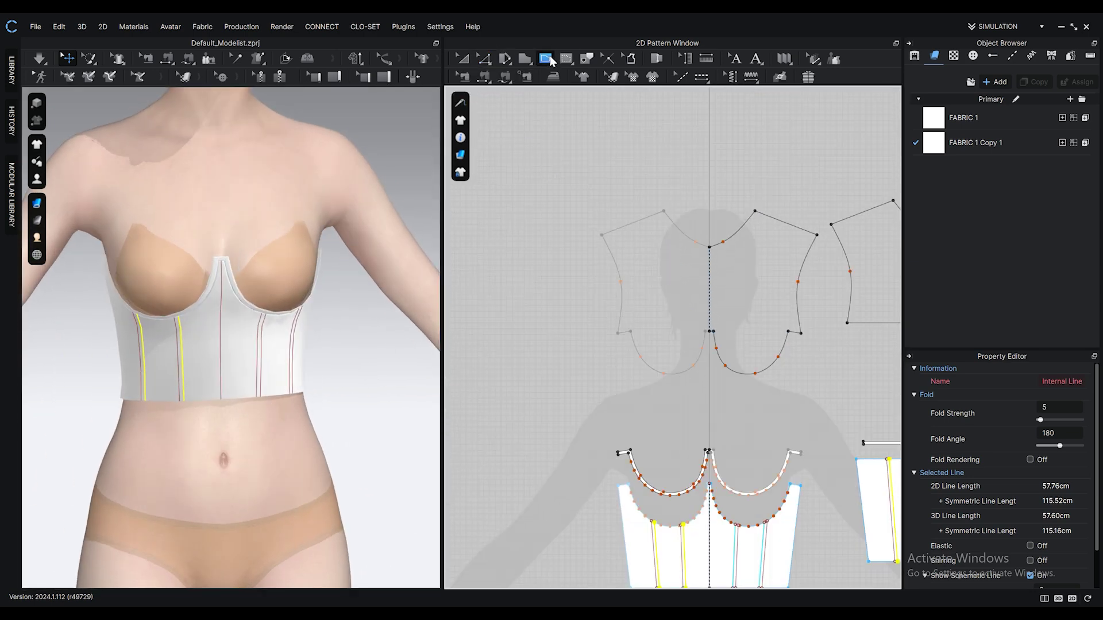
pyautogui.scroll(4, 701, 333)
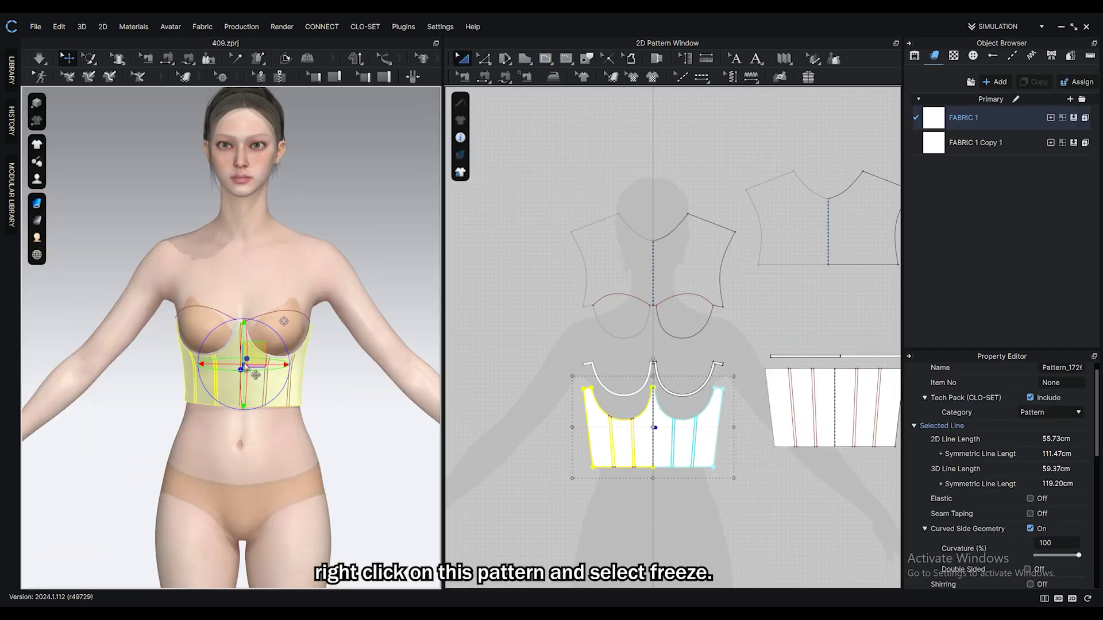
# Freeze the lower front corset piece on the avatar
pyautogui.rightClick(250, 396)
pyautogui.click(279, 143)
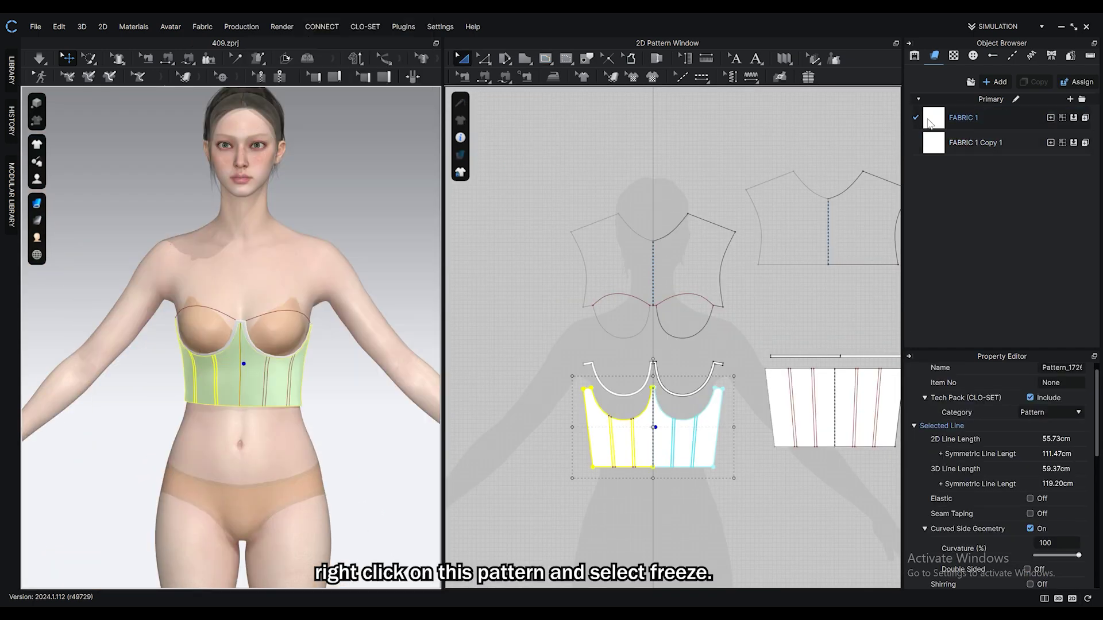
# Apply the Trim_Full_Grain_Leather physical property preset to FABRIC 1 Copy 1 and FABRIC 1
pyautogui.click(975, 142)
pyautogui.click(1022, 465)
pyautogui.scroll(-6, 990, 420)
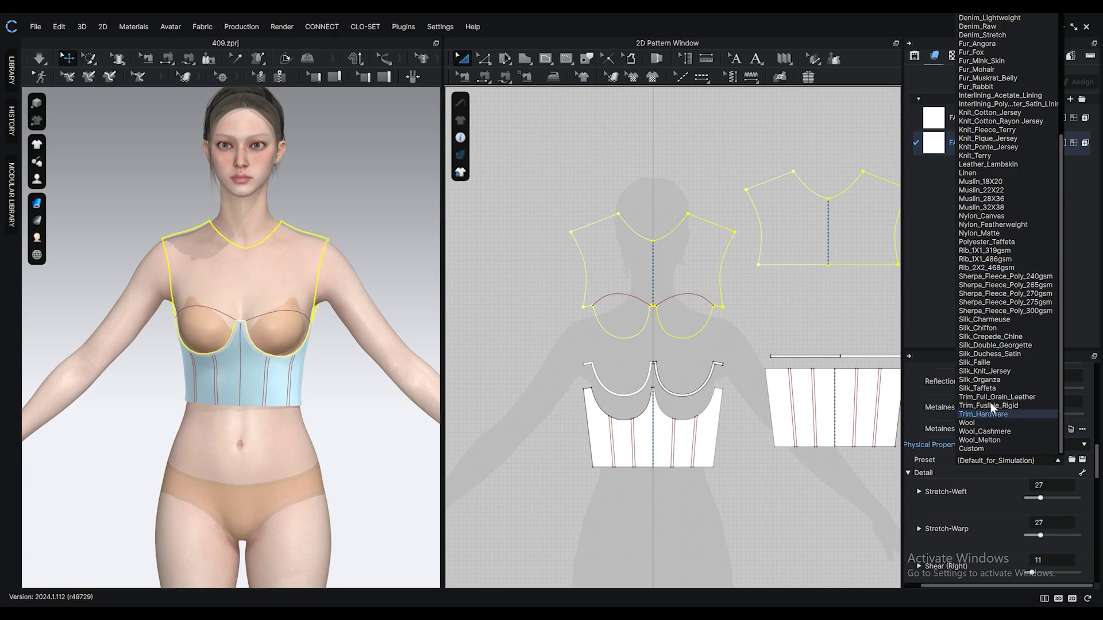
pyautogui.click(985, 397)
pyautogui.click(942, 117)
pyautogui.click(1016, 461)
pyautogui.scroll(-3, 1017, 390)
pyautogui.click(1002, 395)
pyautogui.click(945, 144)
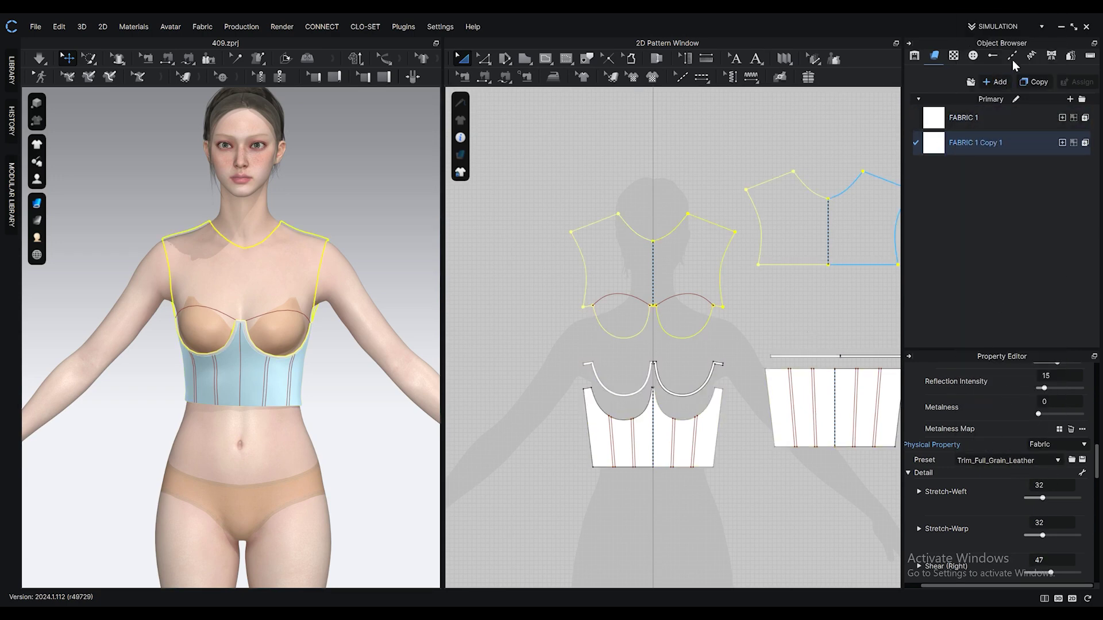
# Add a new fabric, trace one cup shape of the upper front as a new polygon piece, and place it beside the bodice
pyautogui.click(1000, 82)
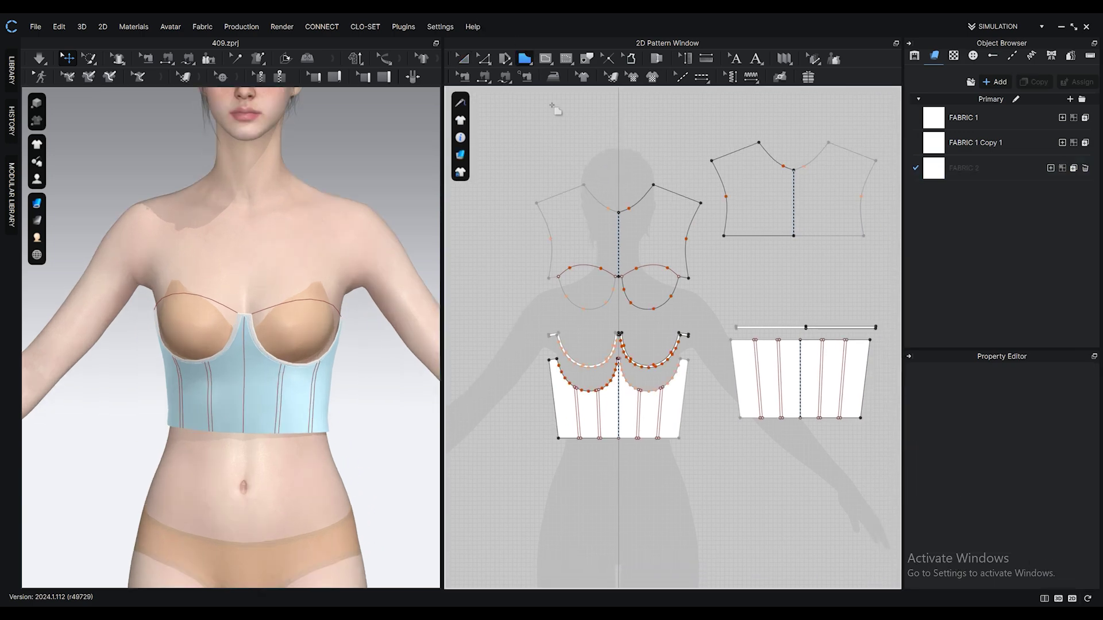
pyautogui.scroll(5, 684, 241)
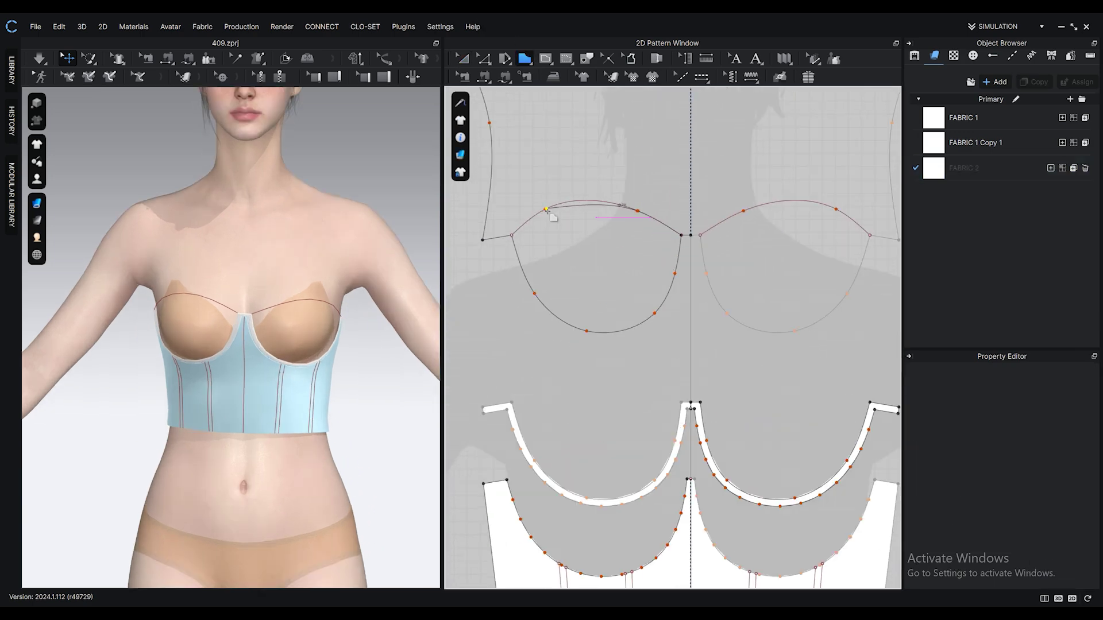
pyautogui.scroll(2, 560, 321)
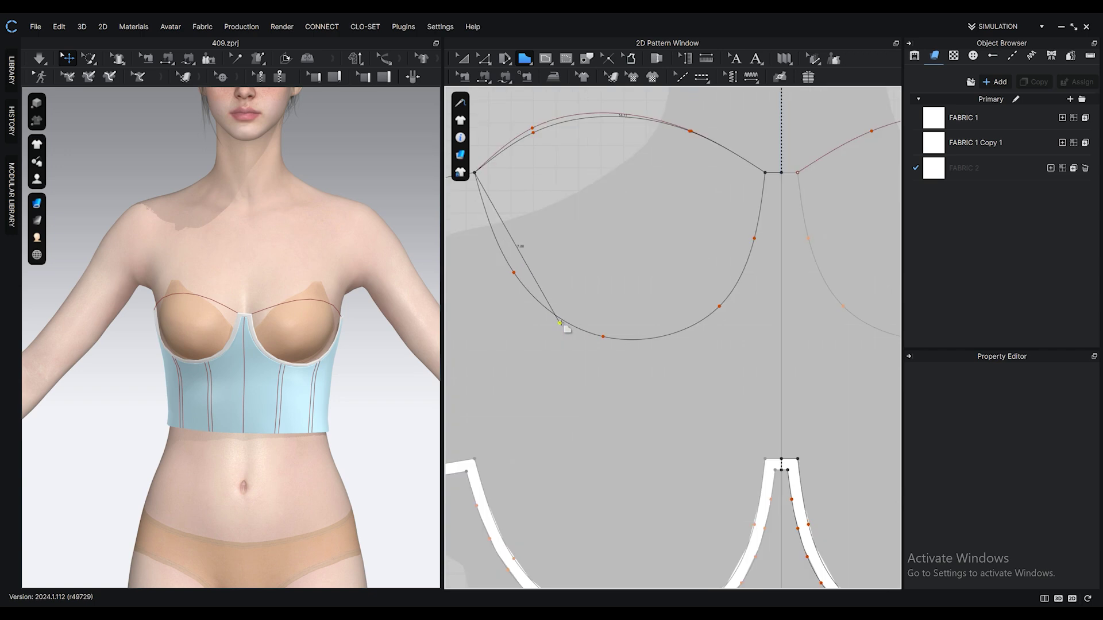
pyautogui.click(660, 278)
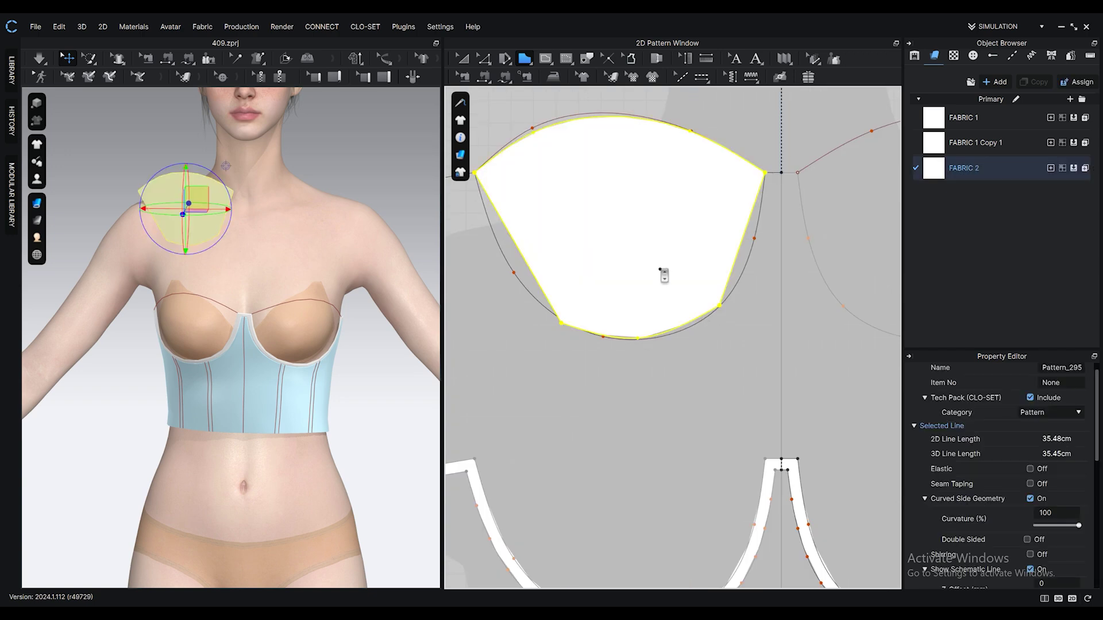
pyautogui.scroll(-5, 659, 278)
pyautogui.moveTo(547, 253); pyautogui.dragTo(549, 252)
# Split the lower cup curve of the upper front piece with two points corresponding to the new cup piece's bottom corners
pyautogui.click(486, 61)
pyautogui.click(509, 152)
pyautogui.click(669, 259)
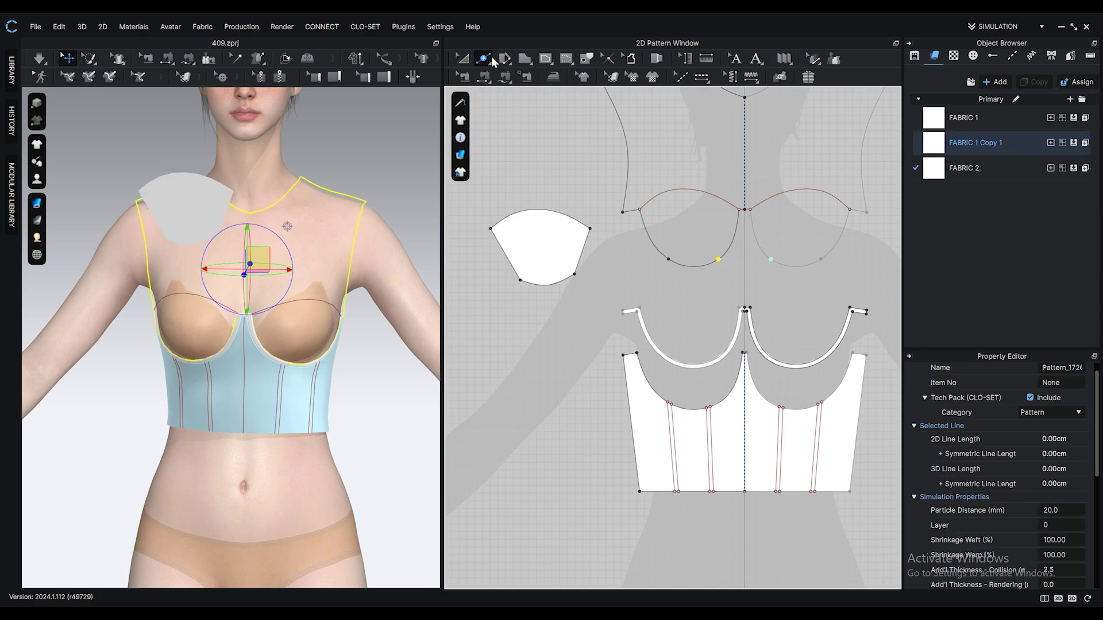
# Segment-sew the cup piece's top edge to the curved internal line and its bottom edge to the lower cup curve segment
pyautogui.click(484, 76)
pyautogui.click(727, 204)
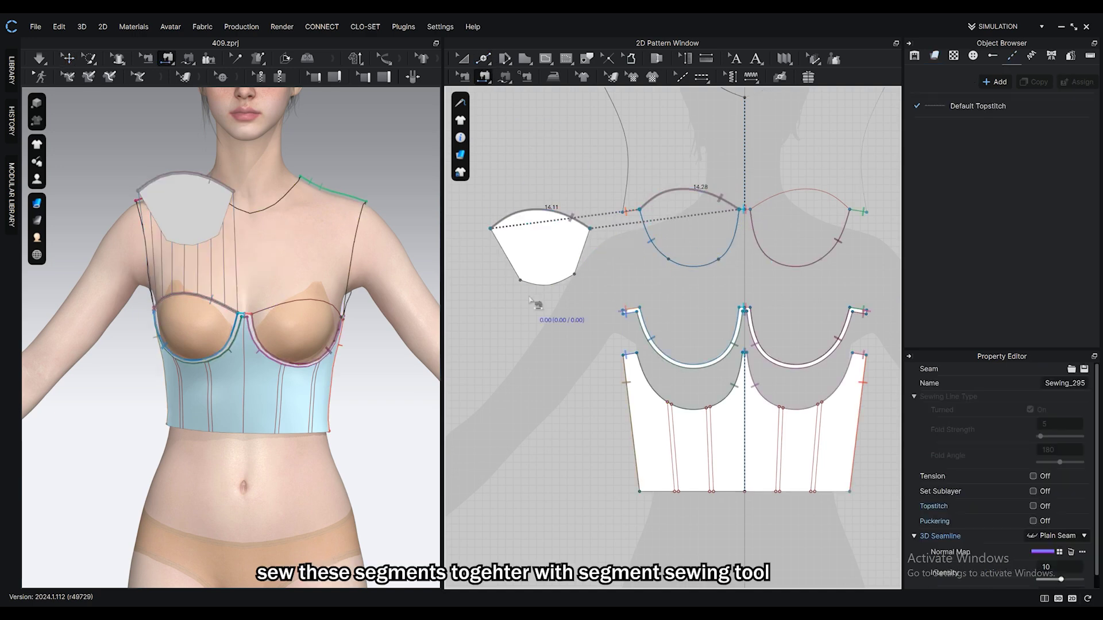
pyautogui.click(543, 282)
pyautogui.click(677, 265)
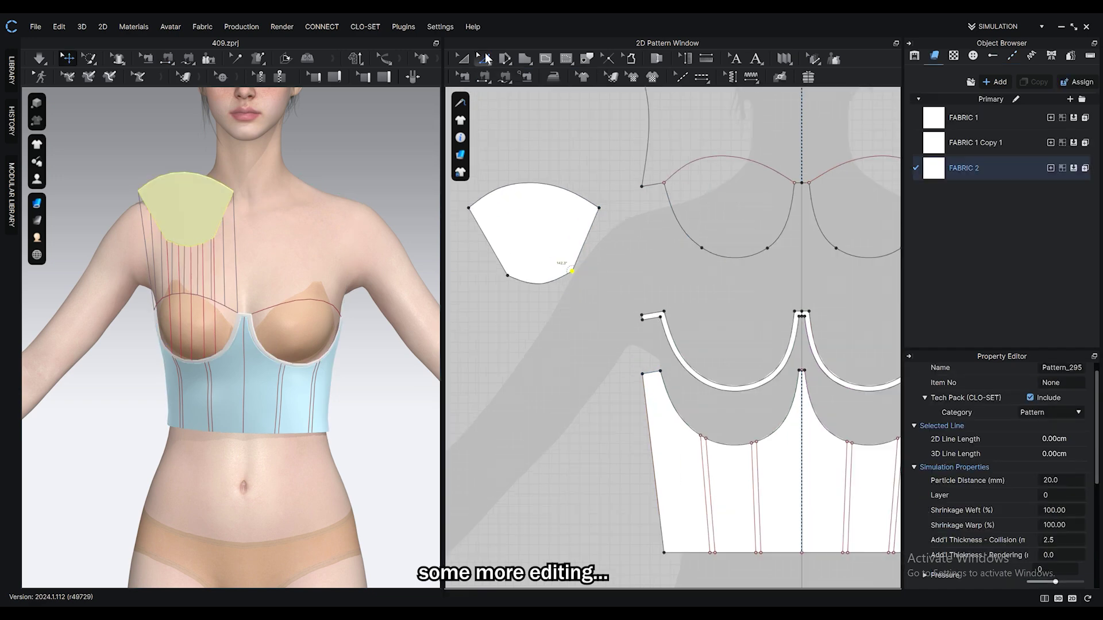
# Reshape the bottom and side edges of the cup piece into gentle outward curves with Edit Curve Point
pyautogui.click(486, 58)
pyautogui.click(517, 106)
pyautogui.scroll(4, 536, 304)
pyautogui.moveTo(546, 255); pyautogui.dragTo(547, 246)
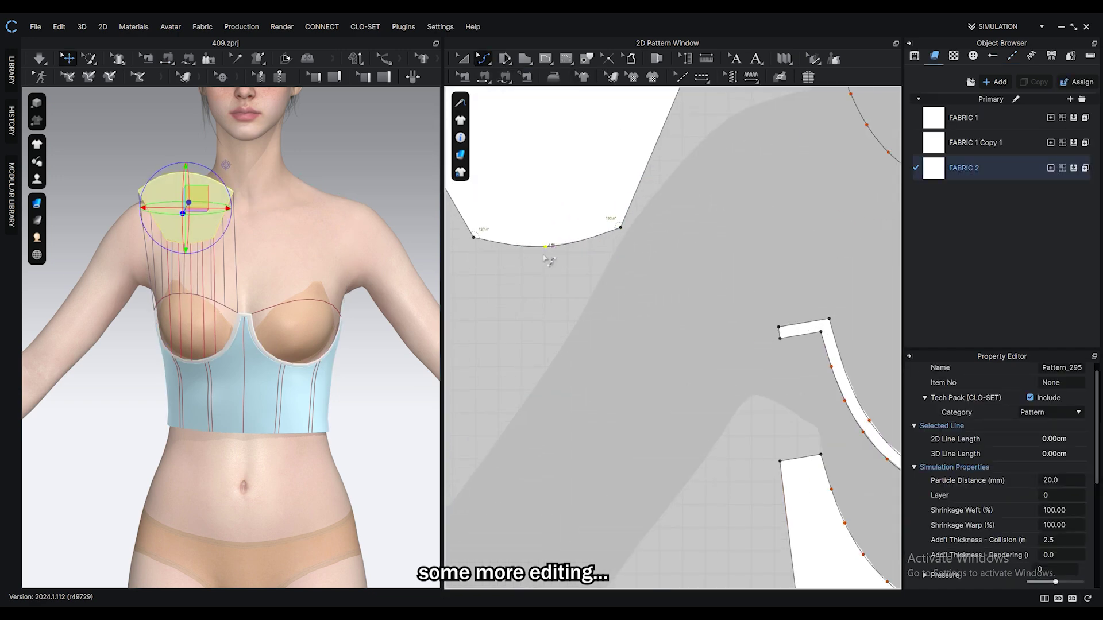
pyautogui.scroll(-2, 547, 253)
pyautogui.moveTo(546, 253); pyautogui.dragTo(581, 323, button='middle')
pyautogui.moveTo(643, 274); pyautogui.dragTo(653, 272)
# Lower the bottom edge of the cup piece to lengthen its sides, comparing them with the side segments of the cup opening
pyautogui.click(485, 59)
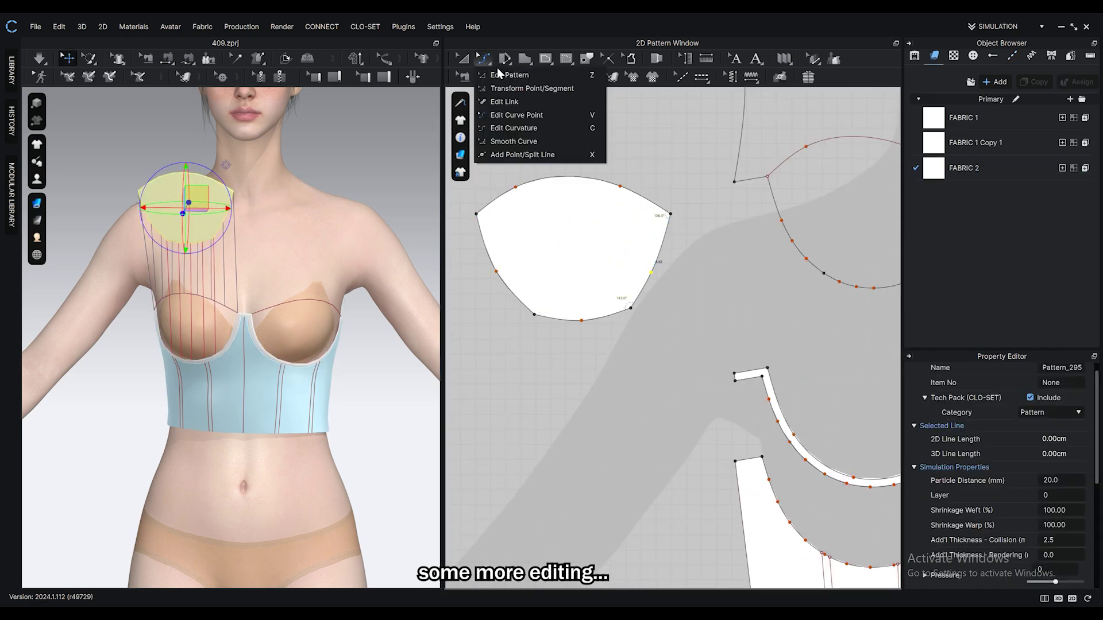
pyautogui.click(502, 74)
pyautogui.scroll(-3, 611, 369)
pyautogui.moveTo(591, 346); pyautogui.dragTo(589, 378)
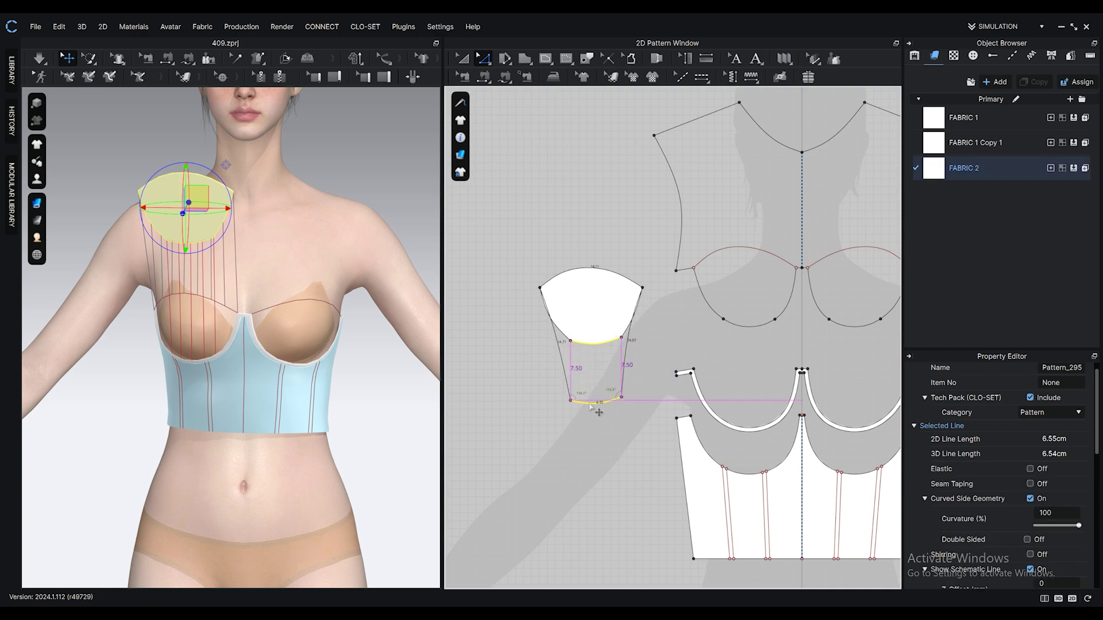
pyautogui.moveTo(597, 428); pyautogui.dragTo(591, 423)
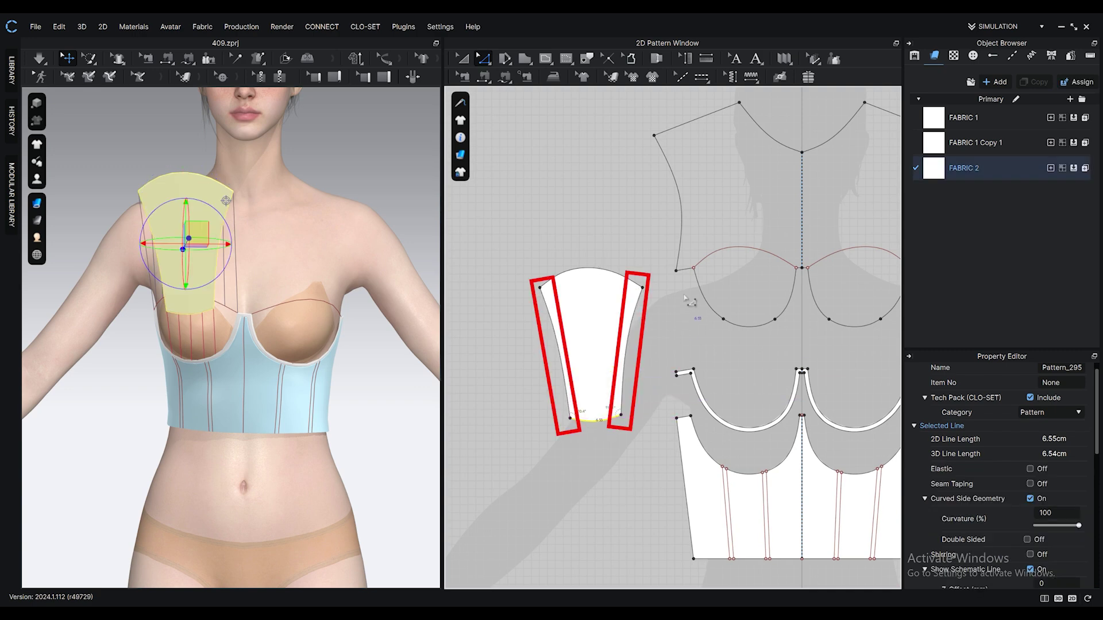
pyautogui.click(706, 295)
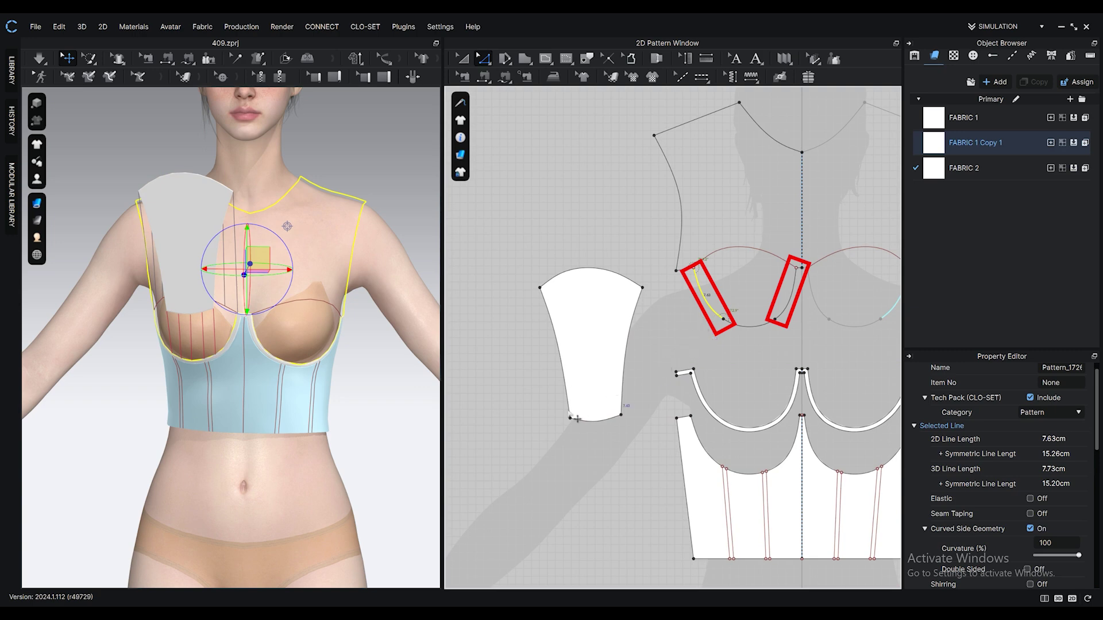
pyautogui.scroll(5, 577, 418)
pyautogui.moveTo(615, 348); pyautogui.dragTo(610, 388)
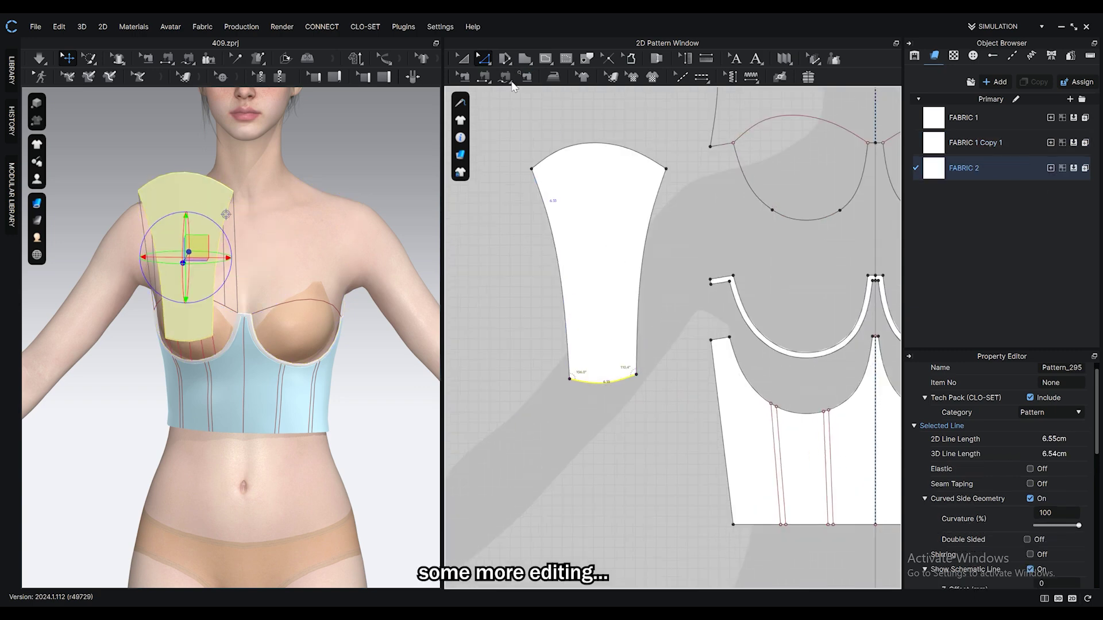
# Adjust the curve points on both sides of the lengthened cup piece outward so the side edges run nearly straight
pyautogui.click(485, 58)
pyautogui.click(540, 116)
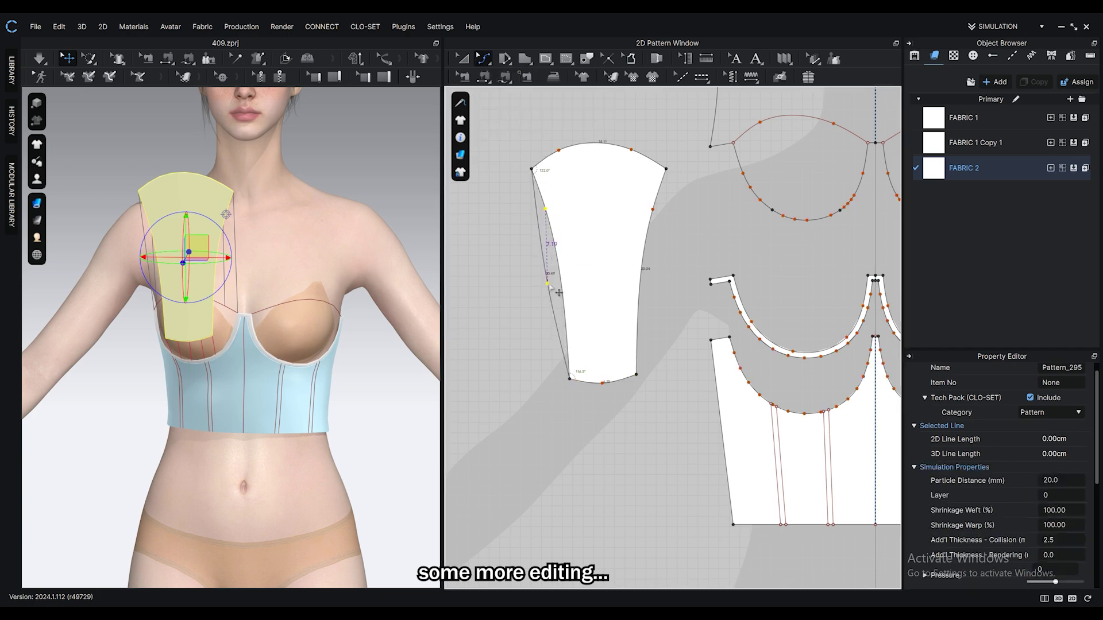
pyautogui.click(658, 280)
pyautogui.scroll(-6, 658, 279)
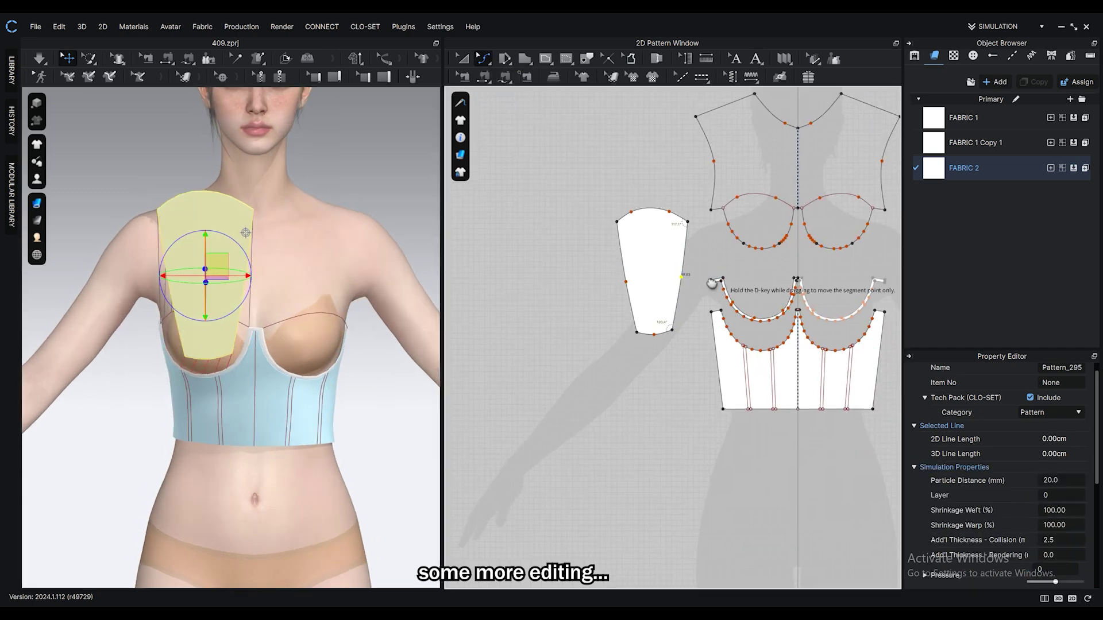
pyautogui.click(610, 345)
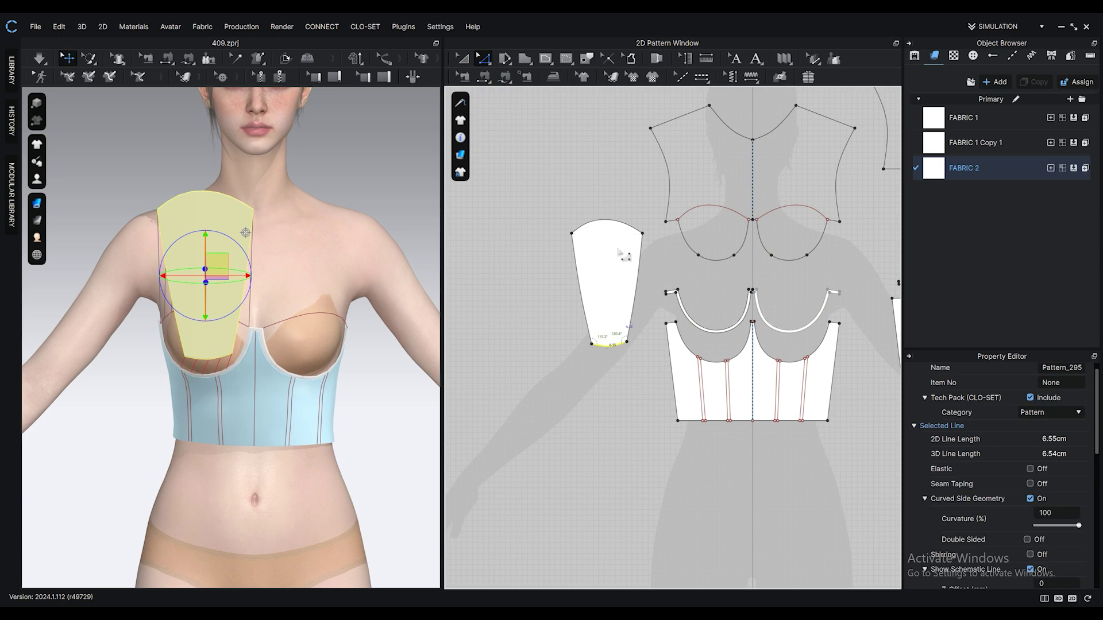
# Distribute 59 internal lines between the top and bottom edges of the cup piece
pyautogui.rightClick(607, 224)
pyautogui.click(691, 368)
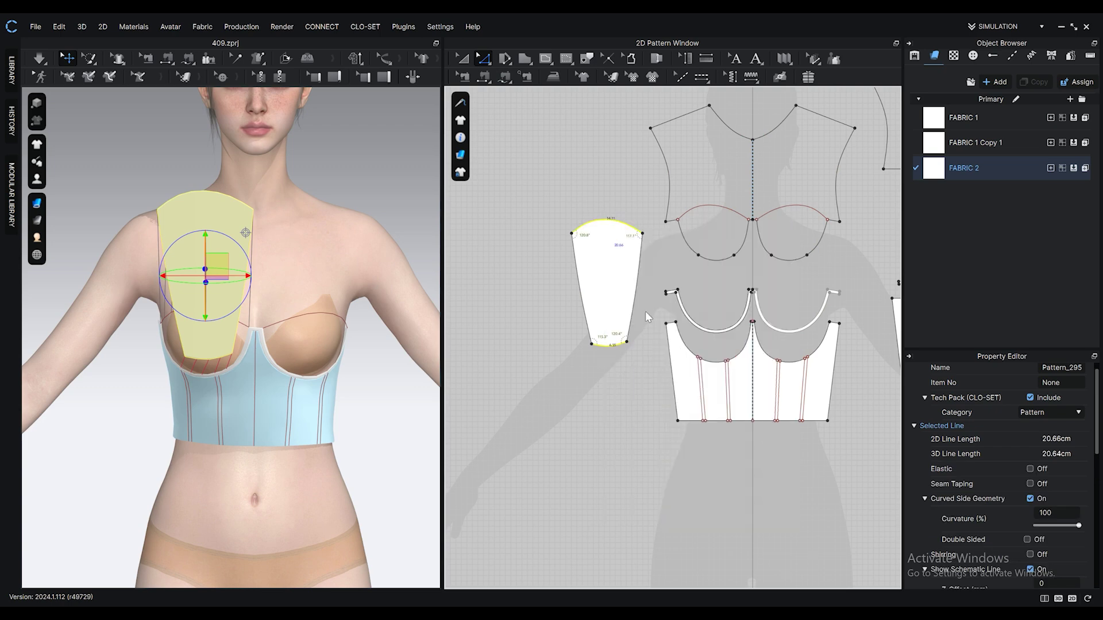
pyautogui.moveTo(463, 182); pyautogui.dragTo(463, 181)
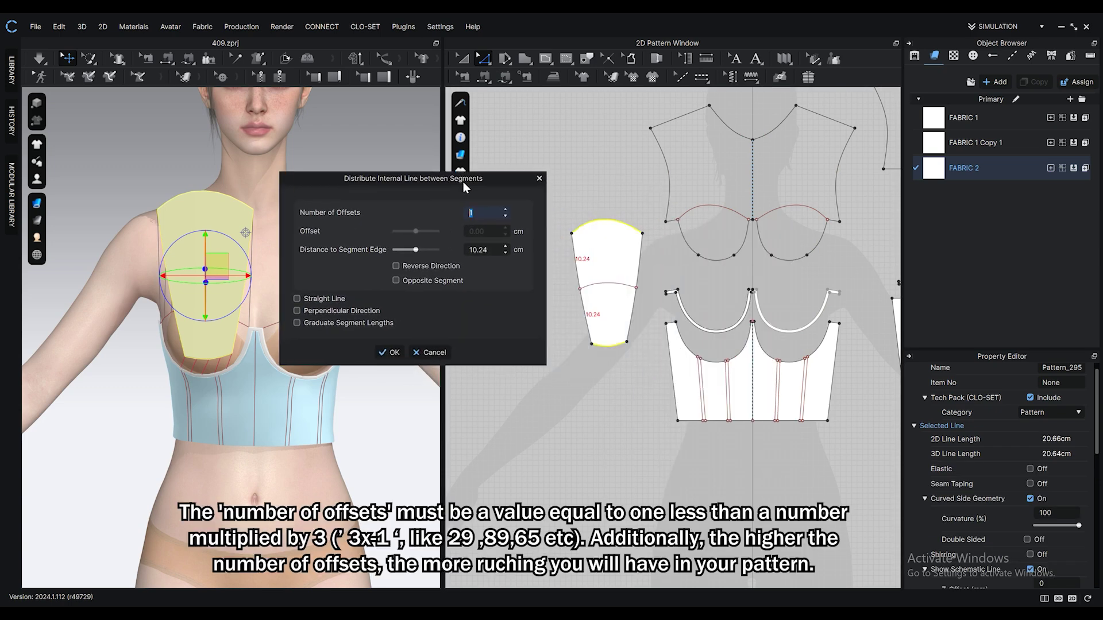
pyautogui.write('59')
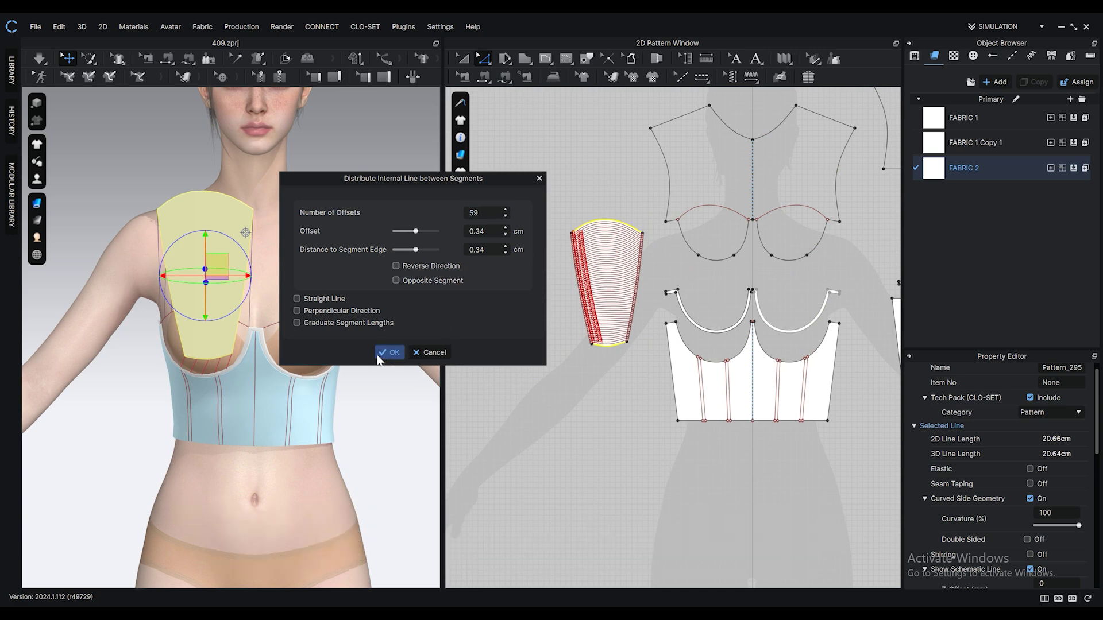
pyautogui.click(390, 353)
# Extend the distributed internal lines of the cup piece to the pattern outline, adding points where they meet it
pyautogui.rightClick(610, 262)
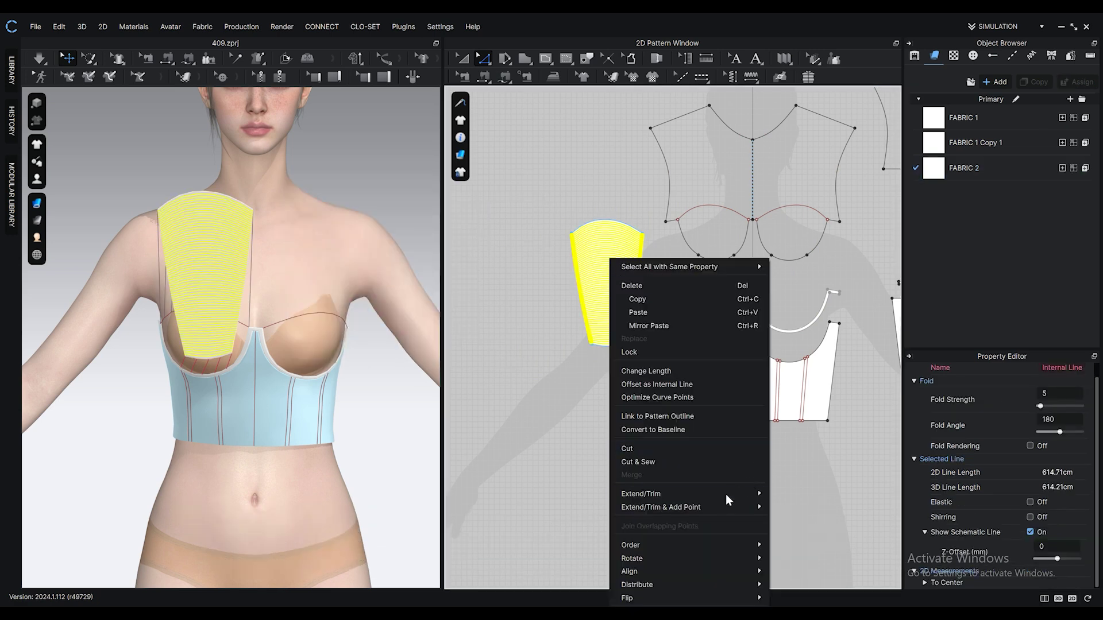
pyautogui.moveTo(716, 504)
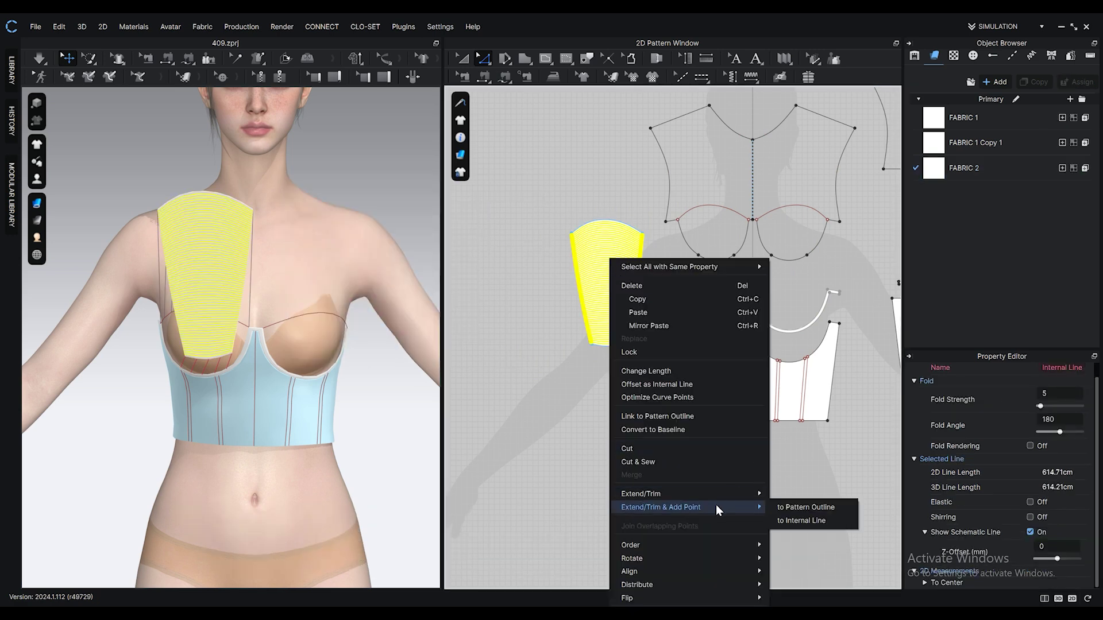
pyautogui.click(817, 509)
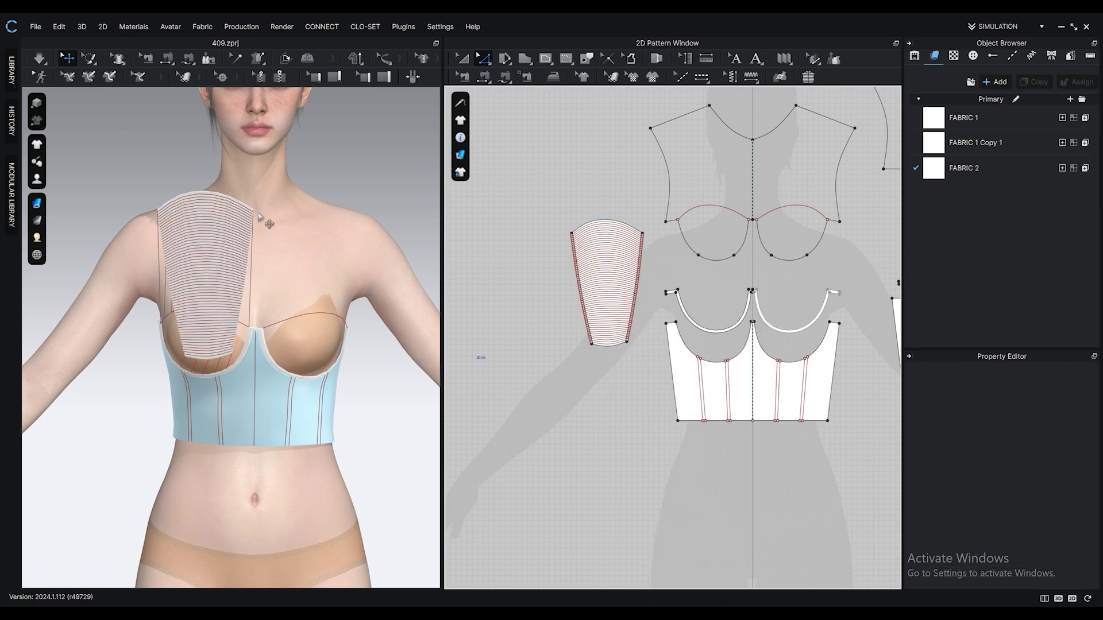
# Fold the cup piece's internal lines as knife pleats, with 3 lines per pleat and fold angles of 0 and 360
pyautogui.click(103, 27)
pyautogui.moveTo(122, 108)
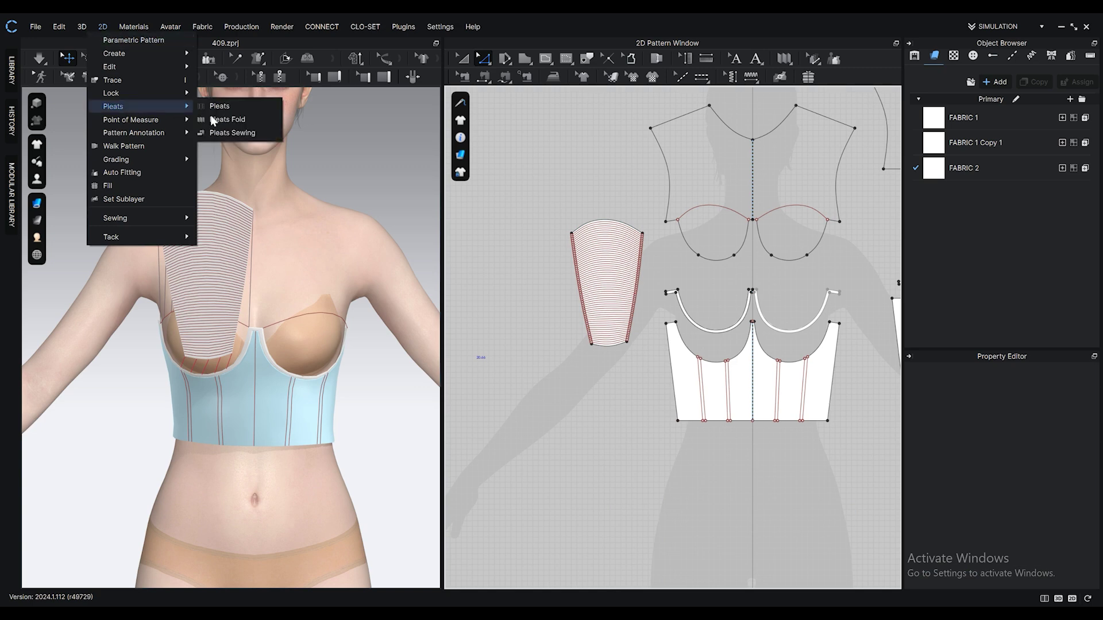
pyautogui.click(227, 120)
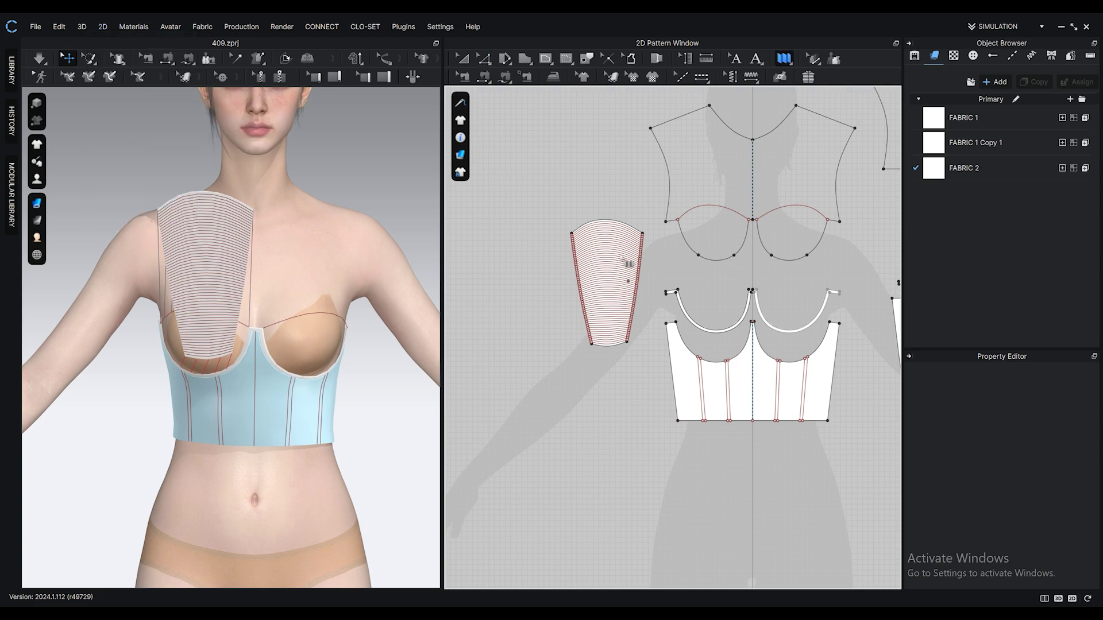
pyautogui.doubleClick(605, 379)
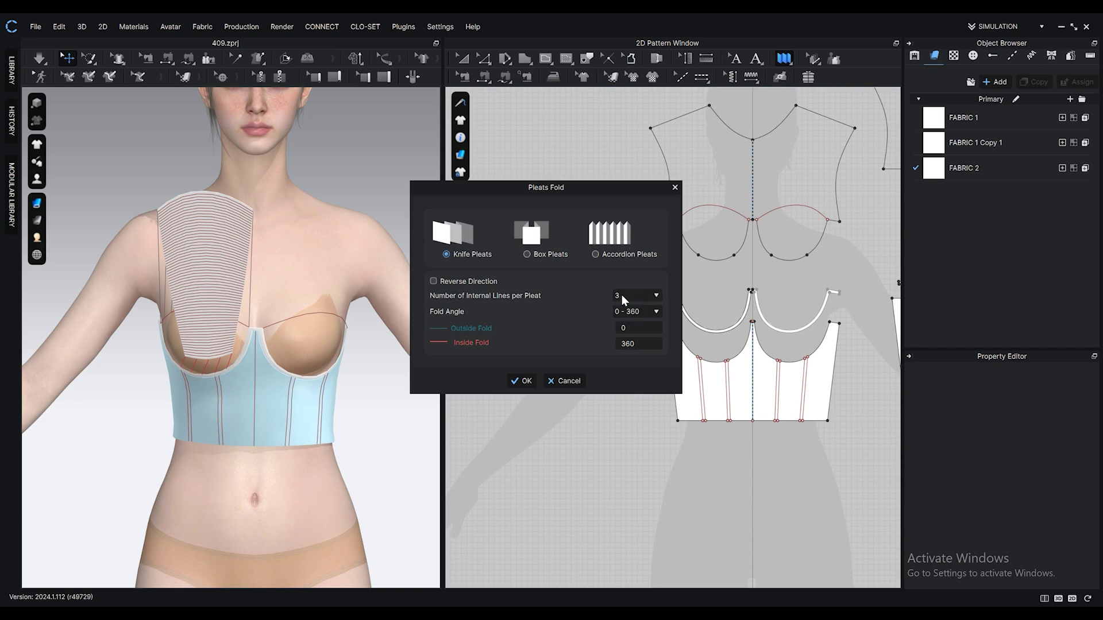
pyautogui.click(522, 381)
# Sew both pleated side edges of the cup piece to the matching side curves of the cup opening with Pleats Sewing
pyautogui.scroll(2, 141, 298)
pyautogui.click(103, 26)
pyautogui.moveTo(138, 106)
pyautogui.click(236, 134)
pyautogui.scroll(5, 701, 246)
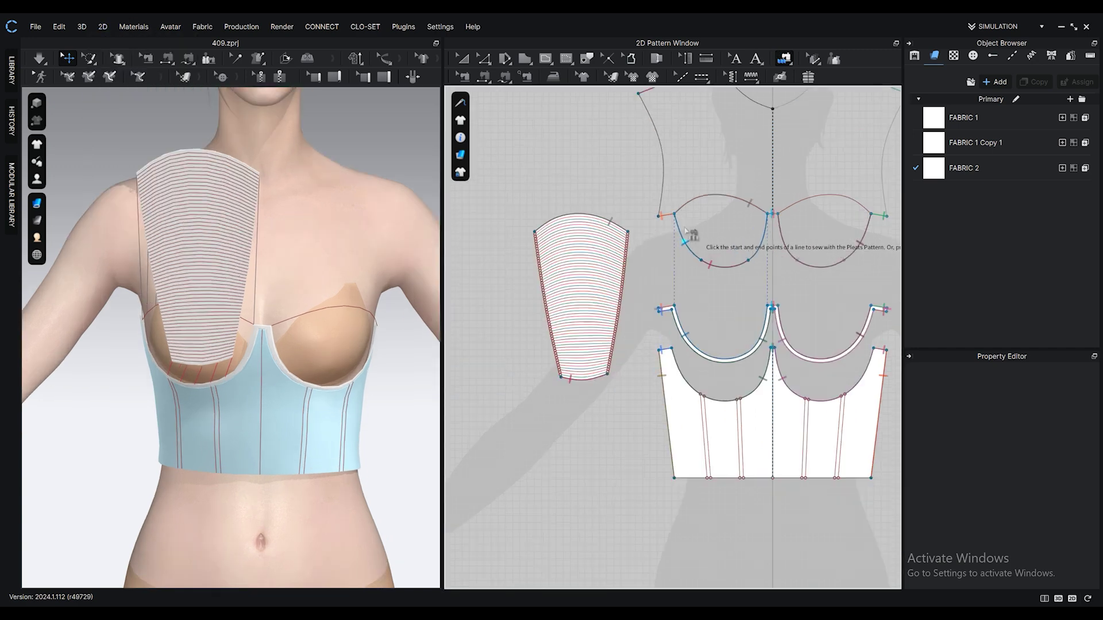
pyautogui.click(542, 228)
pyautogui.scroll(-5, 551, 323)
pyautogui.click(573, 463)
pyautogui.moveTo(805, 259); pyautogui.dragTo(741, 244, button='middle')
pyautogui.click(620, 212)
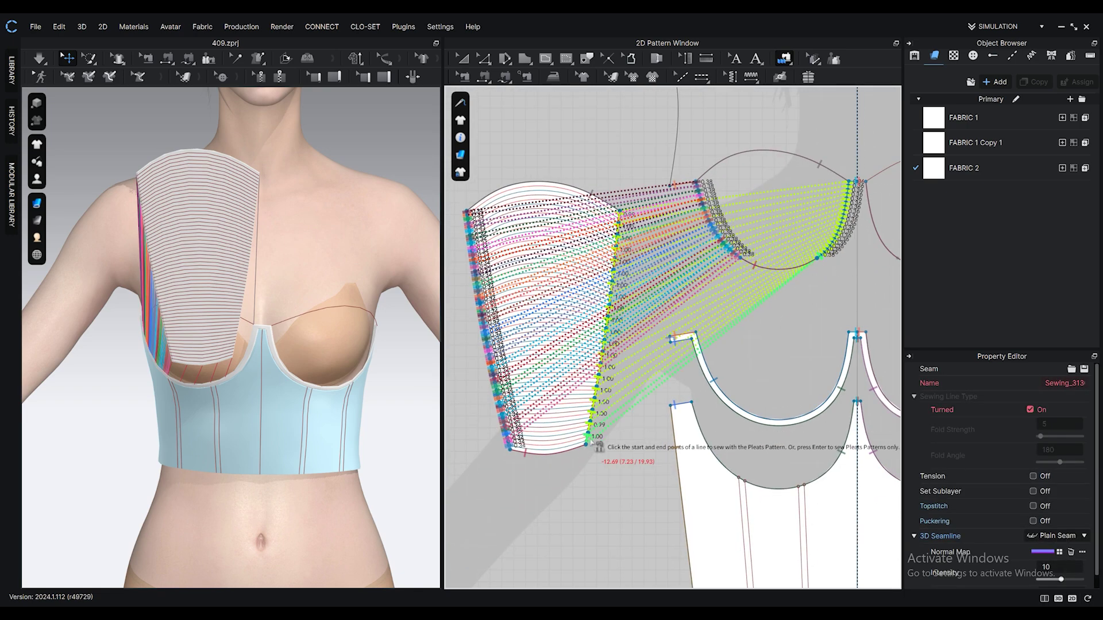
pyautogui.click(586, 445)
# Simulate the garment so the pleated cup piece drapes into the cup opening over the bust
pyautogui.scroll(-2, 276, 356)
pyautogui.moveTo(299, 356); pyautogui.dragTo(212, 374, button='right')
pyautogui.click(463, 58)
pyautogui.moveTo(103, 293); pyautogui.dragTo(219, 300, button='right')
pyautogui.scroll(2, 219, 299)
pyautogui.rightClick(196, 264)
pyautogui.click(230, 118)
pyautogui.press('space')
pyautogui.moveTo(335, 327); pyautogui.dragTo(237, 267, button='right')
pyautogui.click(228, 267)
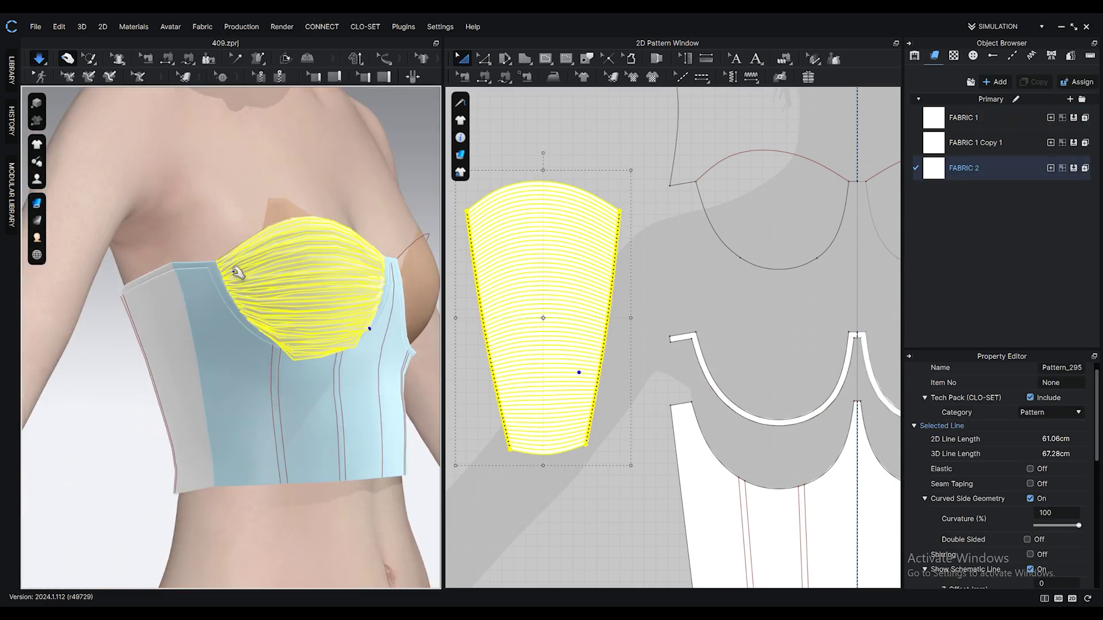
# Select all internal lines on the cup piece and delete them
pyautogui.click(488, 57)
pyautogui.click(575, 159)
pyautogui.click(530, 191)
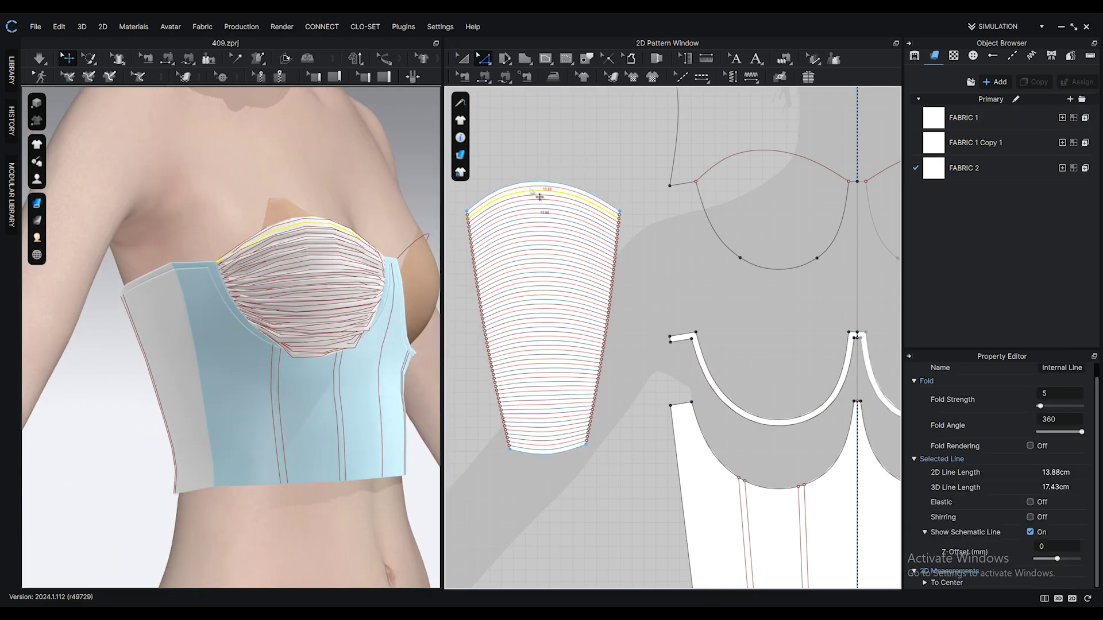
pyautogui.hotkey('ctrl', 'a')
pyautogui.scroll(-2, 529, 236)
pyautogui.press('Delete')
# Set the particle distance of the gathered cup piece to 7 mm
pyautogui.moveTo(393, 312); pyautogui.dragTo(289, 321, button='right')
pyautogui.scroll(-3, 290, 322)
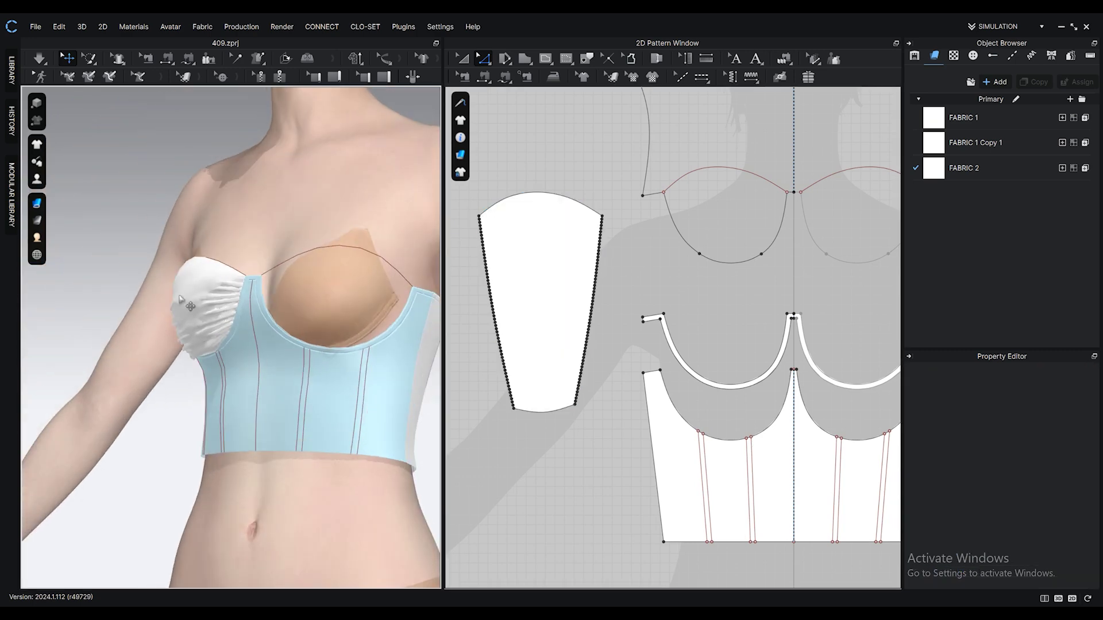
pyautogui.click(177, 295)
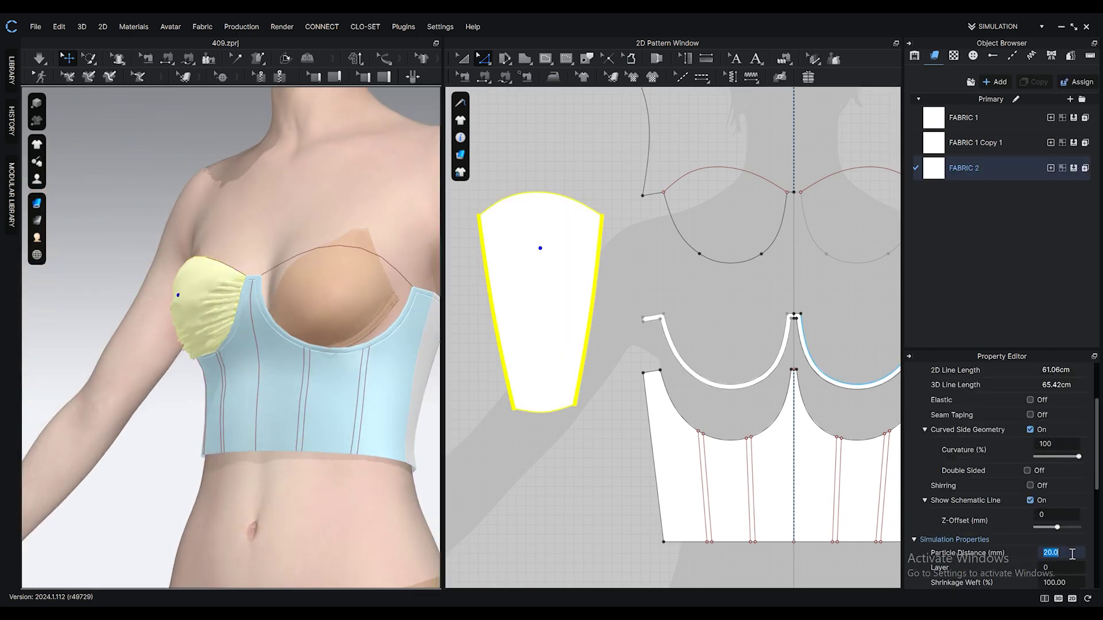
pyautogui.press('Return')
# Simulate the refined cup piece and pull its fabric outward from several sides to settle the gathers
pyautogui.moveTo(262, 353); pyautogui.dragTo(322, 370, button='right')
pyautogui.press('space')
pyautogui.moveTo(248, 336); pyautogui.dragTo(99, 338, button='right')
pyautogui.moveTo(96, 296); pyautogui.dragTo(31, 189)
pyautogui.moveTo(134, 315); pyautogui.dragTo(206, 383, button='right')
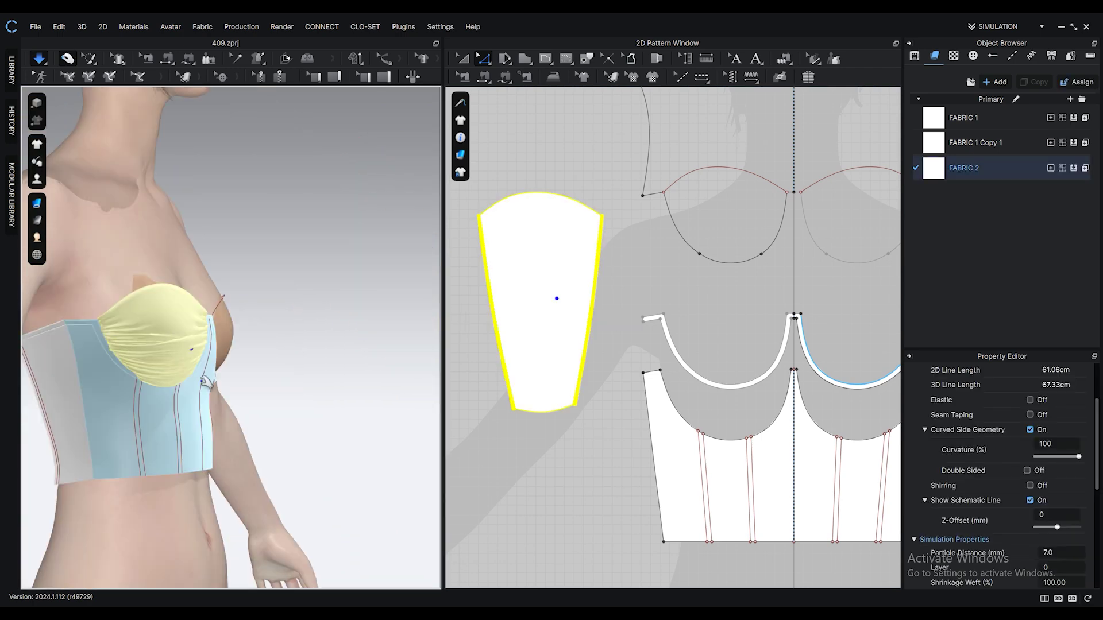
pyautogui.moveTo(221, 337); pyautogui.dragTo(167, 366, button='right')
pyautogui.moveTo(179, 355); pyautogui.dragTo(104, 187)
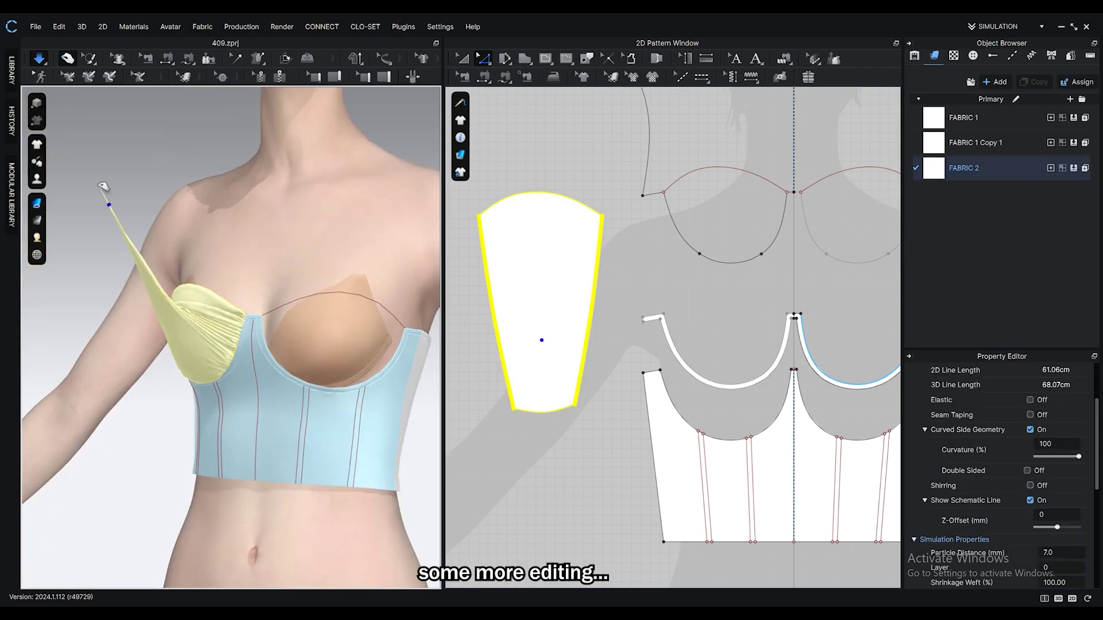
pyautogui.moveTo(216, 353); pyautogui.dragTo(221, 292, button='right')
pyautogui.press('space')
# Narrow the cup piece slightly, and simulate again while tugging the cup fabric to even out its folds
pyautogui.press('a')
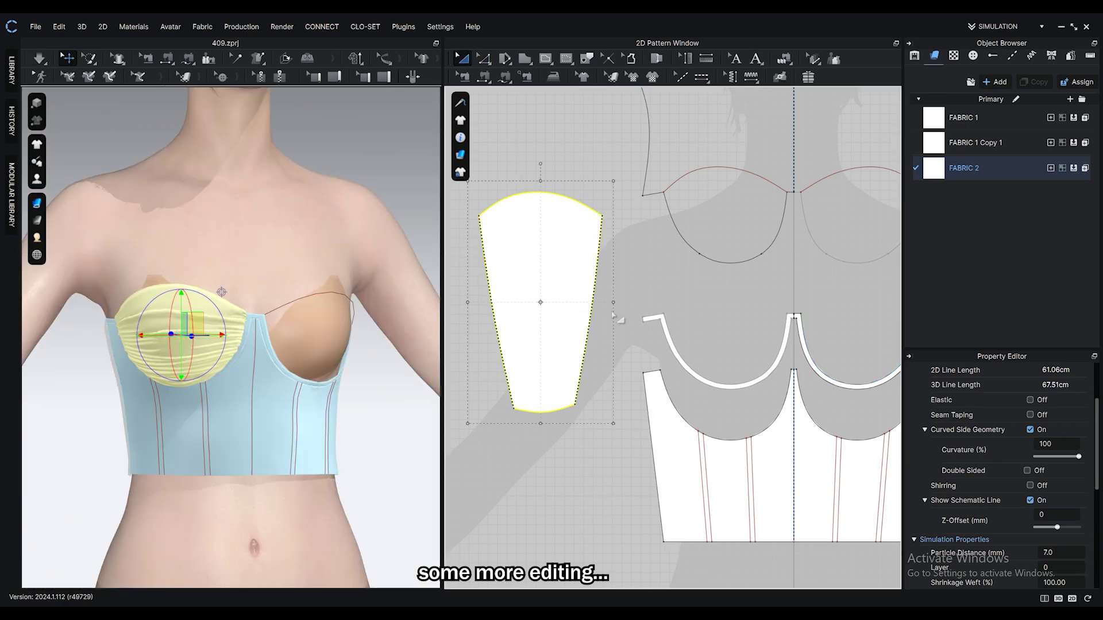
pyautogui.moveTo(608, 306); pyautogui.dragTo(607, 306)
pyautogui.press('space')
pyautogui.moveTo(235, 346); pyautogui.dragTo(293, 339, button='right')
pyautogui.moveTo(202, 332); pyautogui.dragTo(198, 360)
pyautogui.moveTo(200, 305); pyautogui.dragTo(268, 123)
pyautogui.moveTo(268, 221); pyautogui.dragTo(141, 334, button='right')
pyautogui.moveTo(192, 333); pyautogui.dragTo(114, 217)
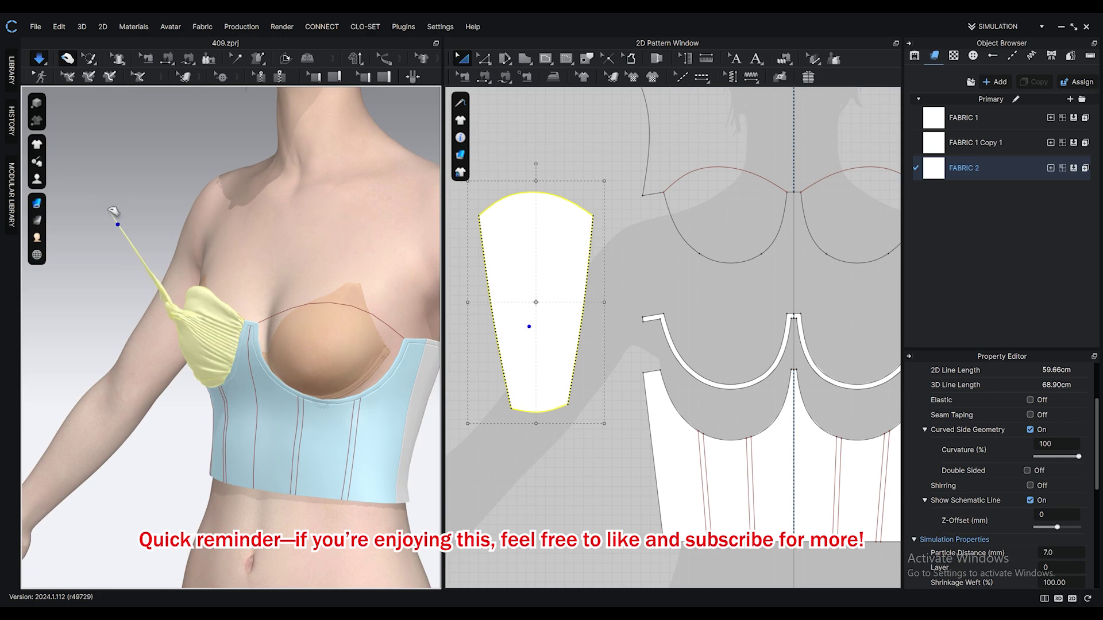
pyautogui.moveTo(144, 311); pyautogui.dragTo(196, 323, button='right')
pyautogui.moveTo(191, 323); pyautogui.dragTo(196, 299)
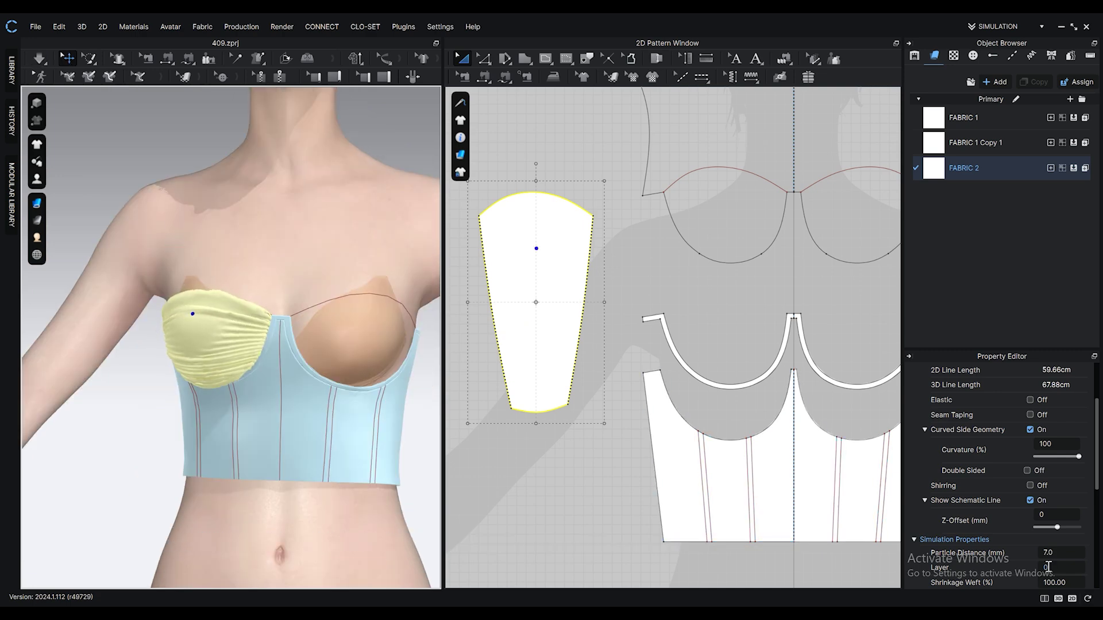
# Switch the cup piece's mesh type to Triangle and simulate the garment with it
pyautogui.scroll(-5, 1048, 567)
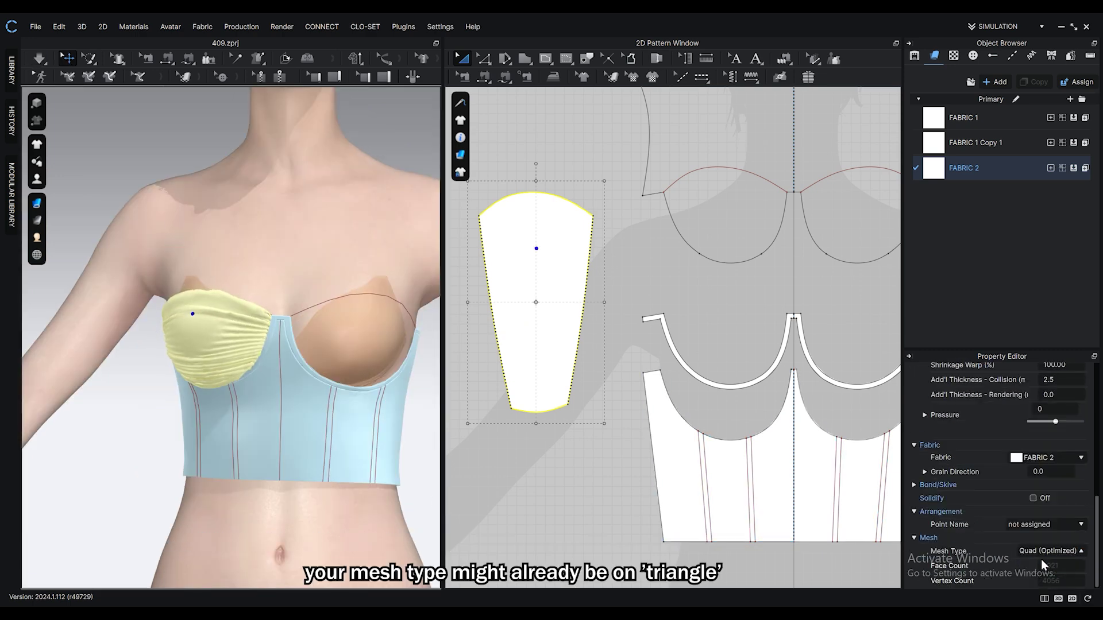
pyautogui.click(1053, 563)
pyautogui.scroll(3, 258, 431)
pyautogui.press('space')
pyautogui.moveTo(259, 432); pyautogui.dragTo(213, 344, button='right')
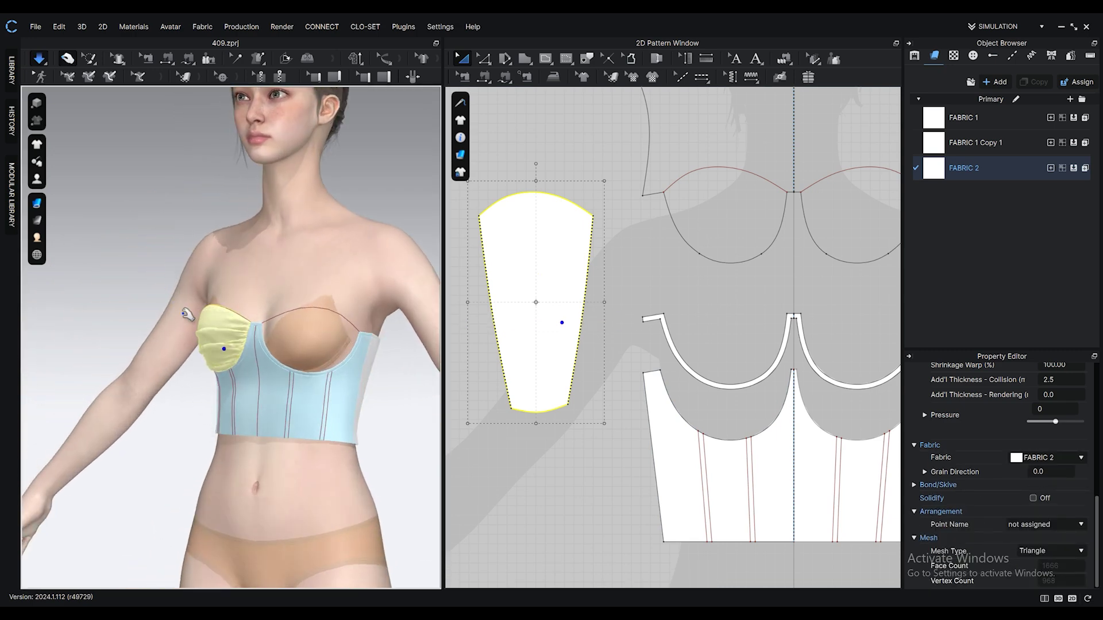
# Examine the physical properties of FABRIC 2 and the other fabrics in the list
pyautogui.click(998, 219)
pyautogui.scroll(-10, 1039, 553)
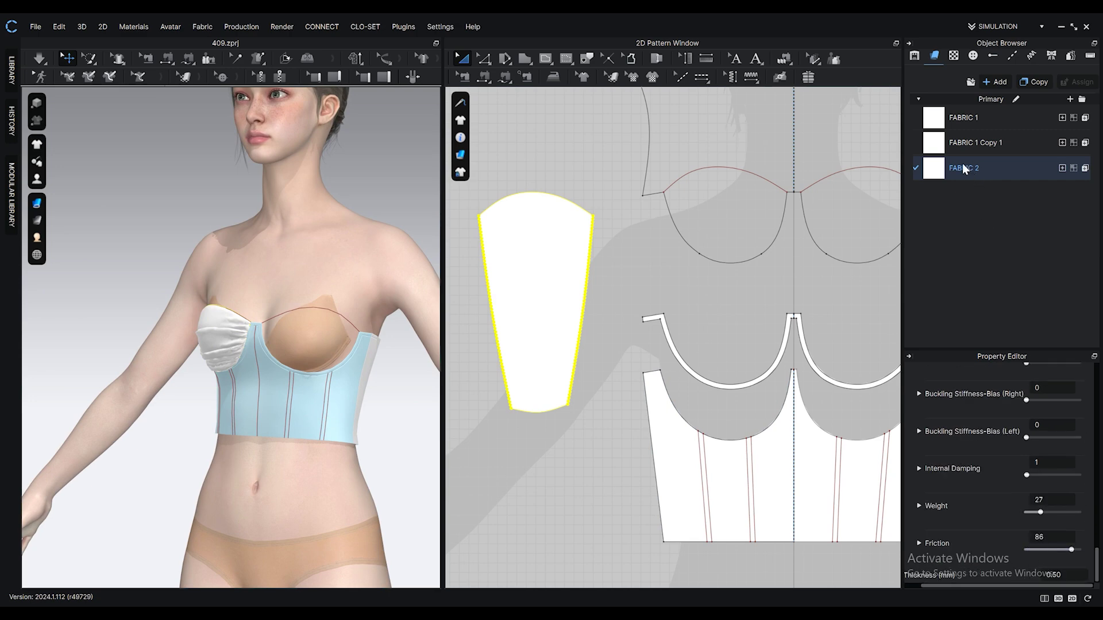
pyautogui.click(975, 142)
pyautogui.keyDown('ctrl'); pyautogui.click(965, 118); pyautogui.keyUp('ctrl')
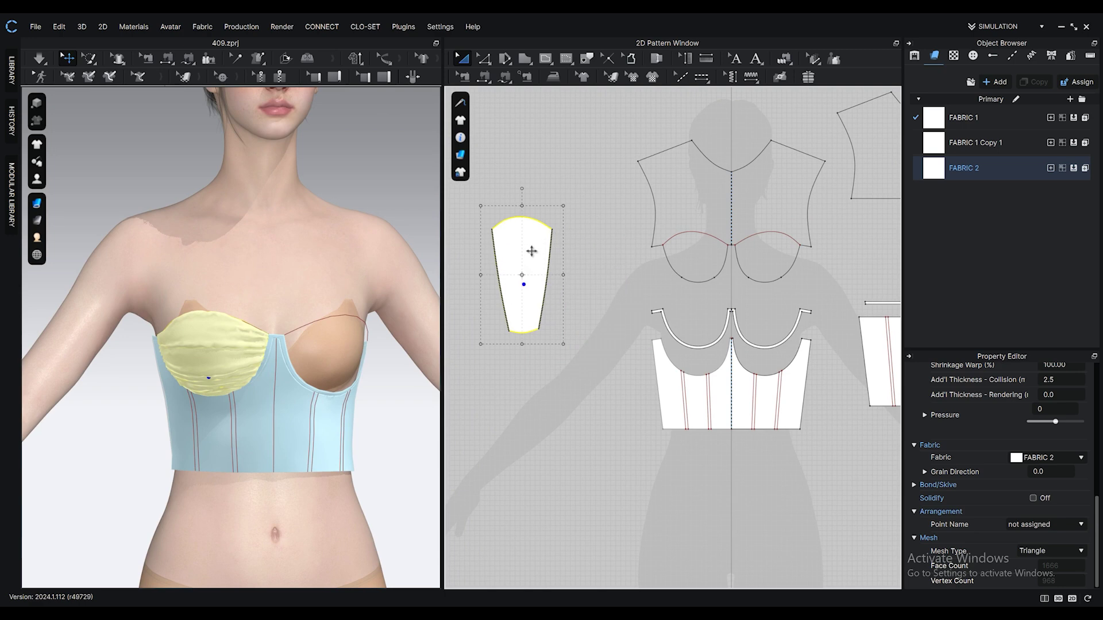
# Create a symmetric copy of the gathered cup piece for the opposite side and arrange the pair beside the bodice patterns
pyautogui.hotkey('ctrl', 'd')
pyautogui.click(597, 270)
pyautogui.moveTo(302, 407); pyautogui.dragTo(313, 374, button='right')
pyautogui.click(277, 371)
pyautogui.scroll(5, 320, 374)
pyautogui.scroll(-3, 714, 347)
pyautogui.scroll(-2, 714, 347)
pyautogui.moveTo(625, 313); pyautogui.dragTo(544, 313)
pyautogui.moveTo(583, 312); pyautogui.dragTo(504, 311)
# Unfreeze the bodice patterns and simulate the top with both gathered cups in place
pyautogui.moveTo(580, 182); pyautogui.dragTo(815, 392)
pyautogui.rightClick(267, 451)
pyautogui.click(315, 123)
pyautogui.rightClick(264, 440)
pyautogui.click(296, 106)
pyautogui.scroll(-5, 362, 229)
pyautogui.click(363, 231)
pyautogui.scroll(4, 391, 345)
pyautogui.press('space')
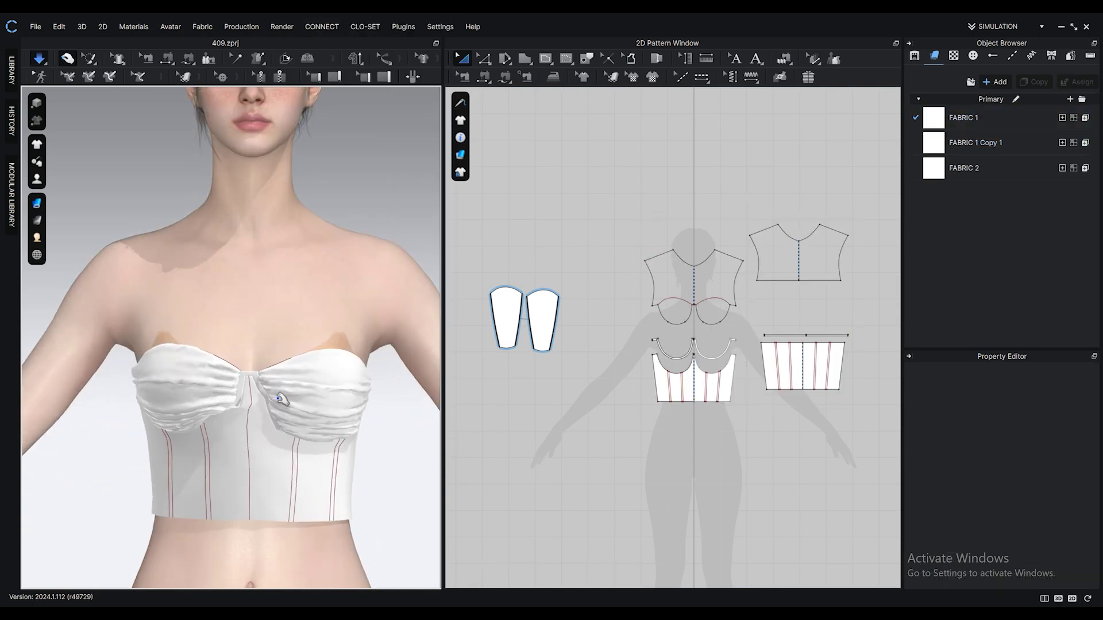
pyautogui.press('space')
# Strengthen the front and back bodice patterns along with their narrow top bands, and simulate them
pyautogui.moveTo(722, 414); pyautogui.dragTo(702, 401, button='right')
pyautogui.moveTo(701, 400); pyautogui.dragTo(700, 400, button='middle')
pyautogui.moveTo(603, 310); pyautogui.dragTo(923, 482)
pyautogui.rightClick(253, 450)
pyautogui.click(294, 133)
pyautogui.press('space')
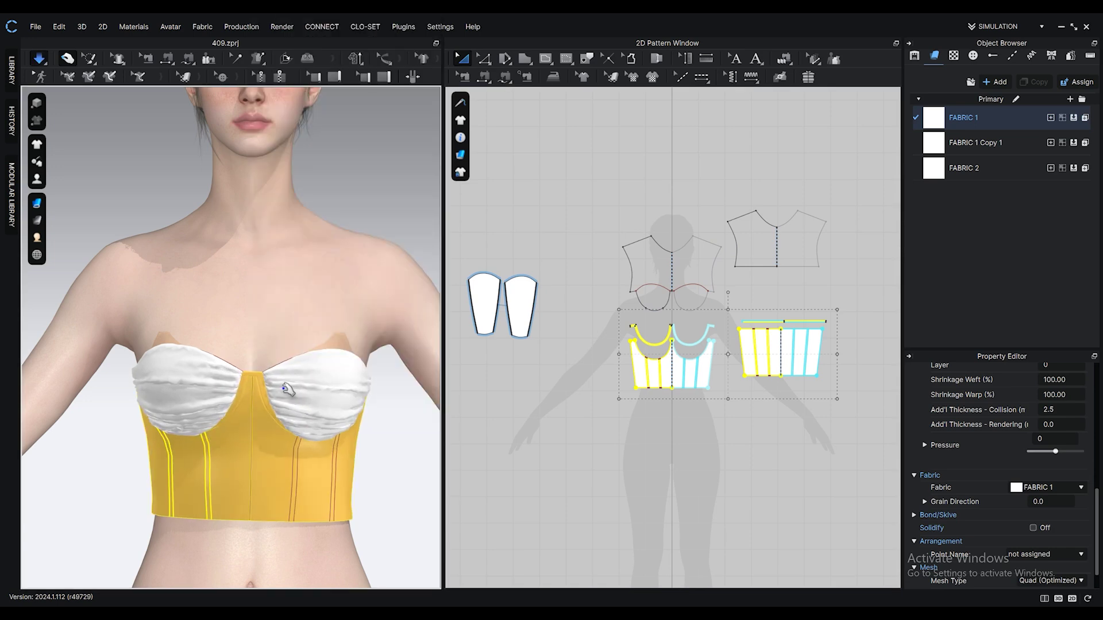
# Set the bodice patterns' particle distance to 12 mm, and simulate while pulling the cups and bodice edges into shape
pyautogui.moveTo(725, 305); pyautogui.dragTo(702, 293, button='right')
pyautogui.scroll(3, 1069, 435)
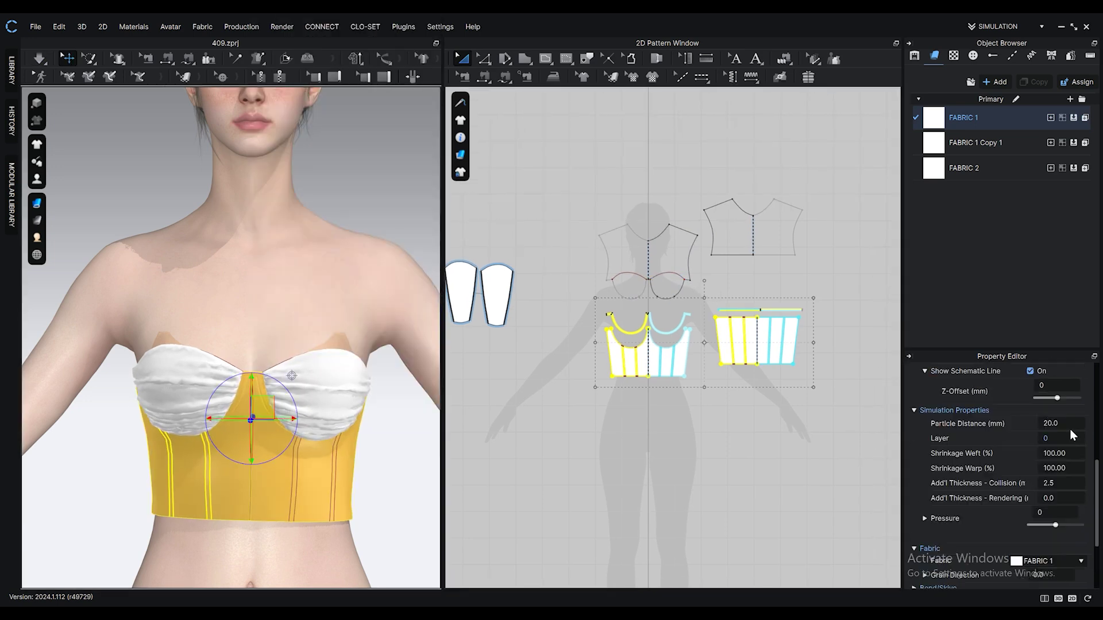
pyautogui.press('space')
pyautogui.moveTo(334, 411); pyautogui.dragTo(367, 410, button='right')
pyautogui.click(252, 374)
pyautogui.moveTo(138, 363); pyautogui.dragTo(167, 241)
pyautogui.moveTo(345, 370); pyautogui.dragTo(259, 348, button='right')
pyautogui.moveTo(257, 339); pyautogui.dragTo(154, 101)
# Raise the lower points of the upper patterns slightly together with the bodice patterns, using Edit Pattern
pyautogui.click(346, 406)
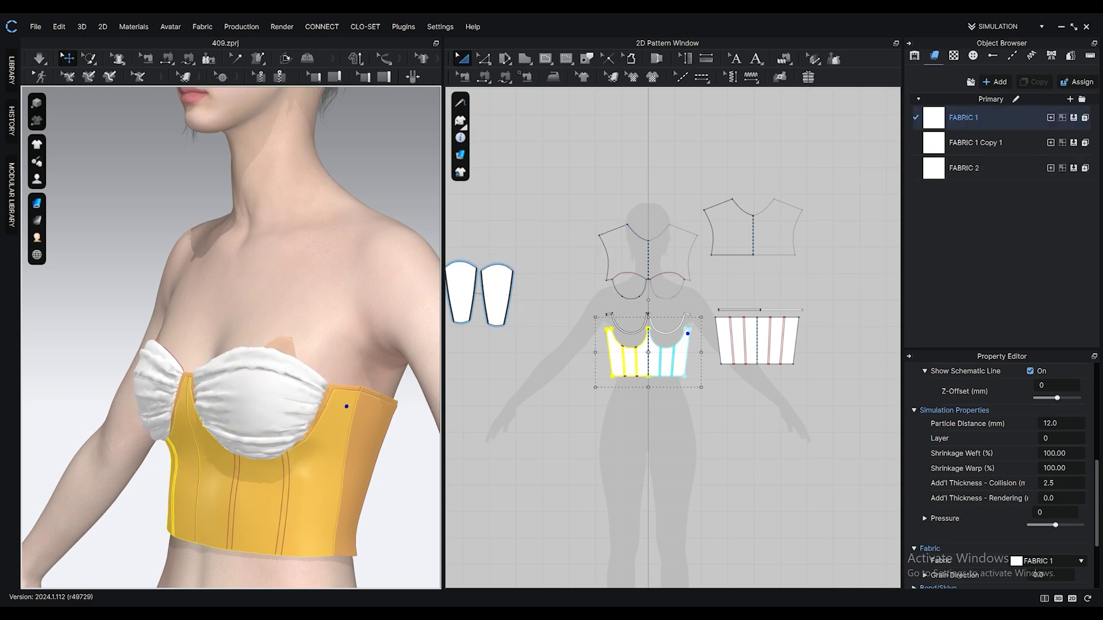
pyautogui.click(487, 60)
pyautogui.moveTo(582, 249); pyautogui.dragTo(894, 462)
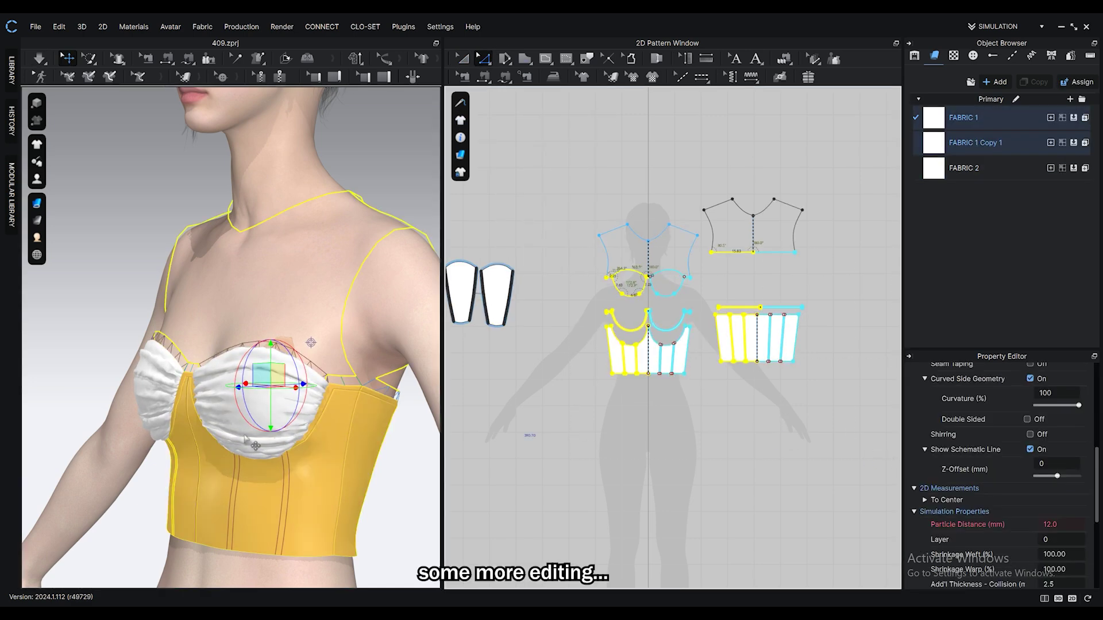
pyautogui.moveTo(244, 435); pyautogui.dragTo(371, 345, button='right')
pyautogui.scroll(-3, 371, 345)
# Select the upper front, cup and upper back patterns, adjust their 3D state and rerun the simulation
pyautogui.click(462, 59)
pyautogui.click(669, 252)
pyautogui.keyDown('shift'); pyautogui.click(630, 282); pyautogui.keyUp('shift')
pyautogui.keyDown('shift'); pyautogui.click(729, 230); pyautogui.keyUp('shift')
pyautogui.rightClick(231, 299)
pyautogui.click(264, 119)
pyautogui.press('space')
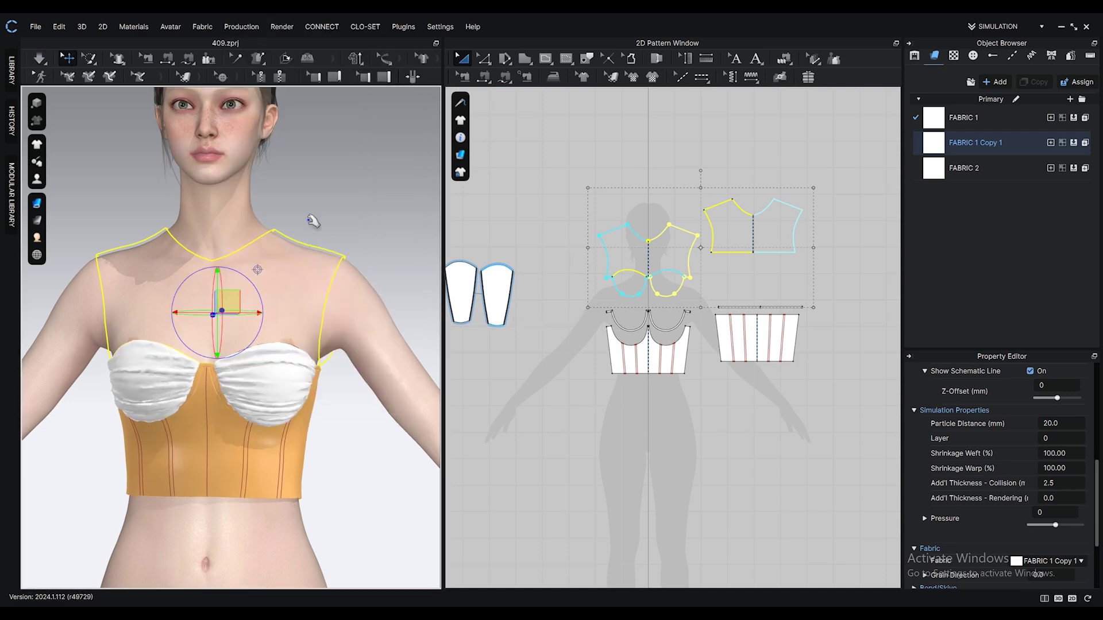
# Select the avatar and open its Skin Offset value for editing
pyautogui.click(224, 191)
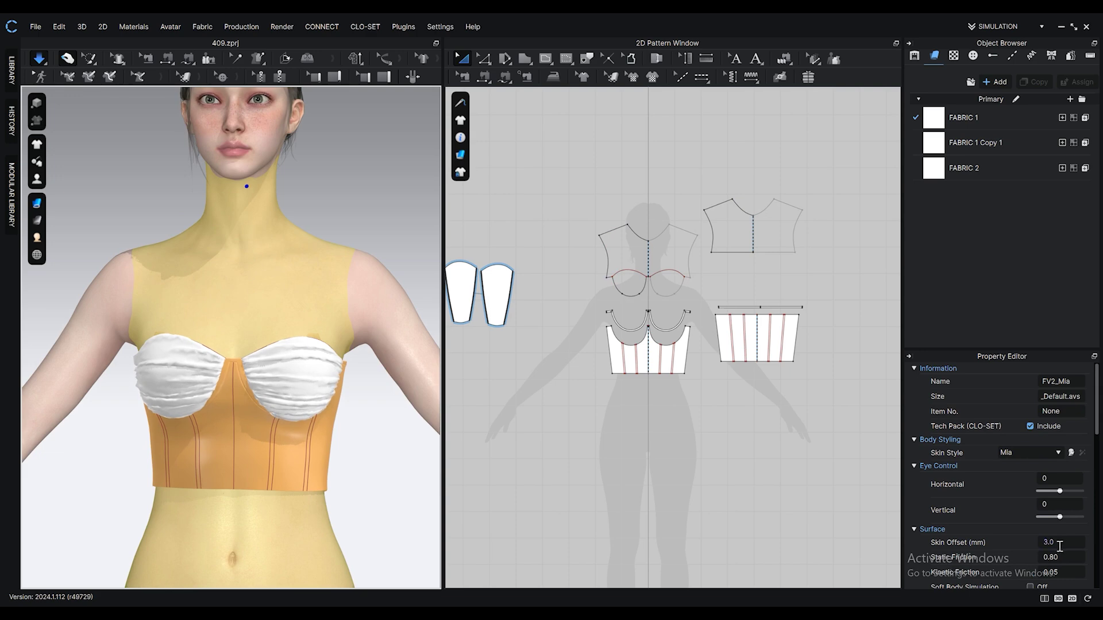
pyautogui.click(1060, 546)
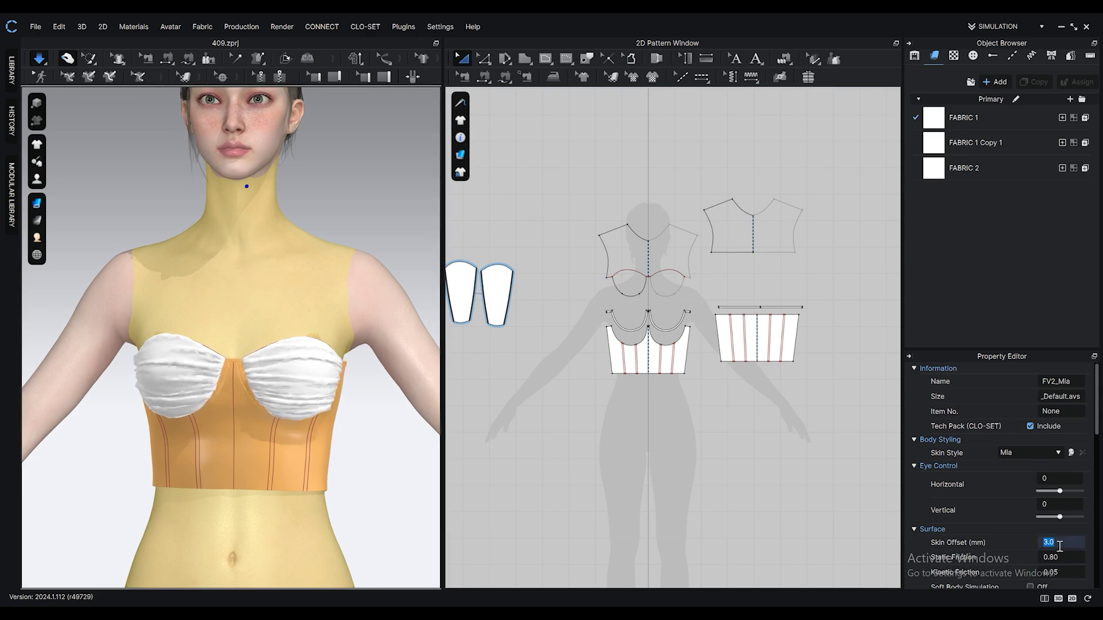
pyautogui.moveTo(248, 452); pyautogui.dragTo(328, 461, button='right')
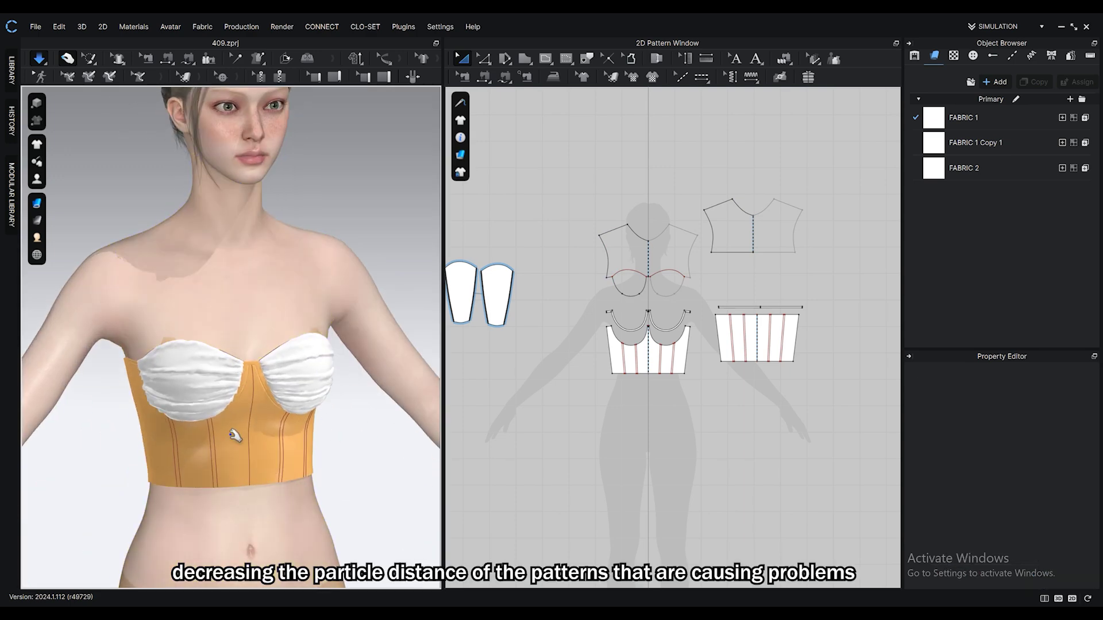
# Select both gathered cup pieces, lower their particle distance and simulate the top again
pyautogui.click(256, 354)
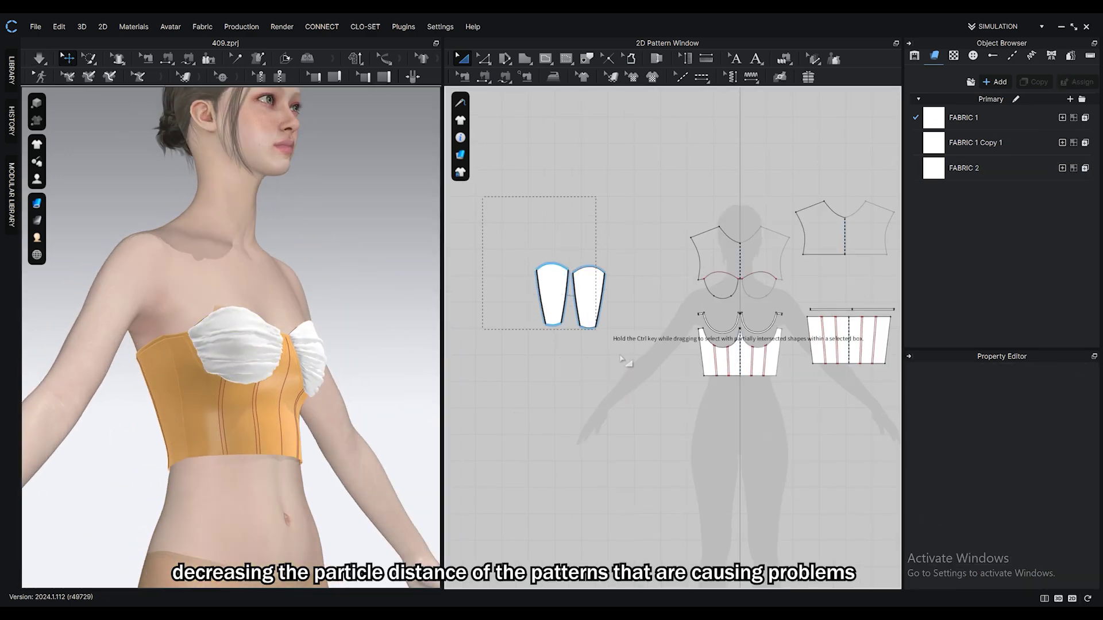
pyautogui.click(1059, 422)
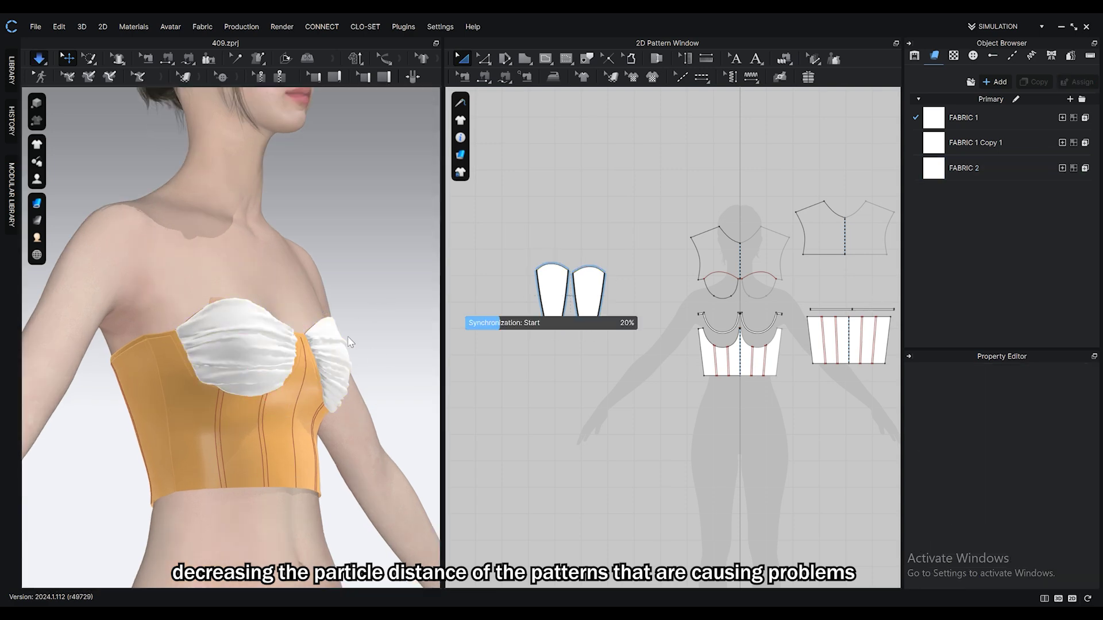
# Select the narrow top bands of the front and back, set their particle distance to 5 mm and simulate the top
pyautogui.click(210, 401)
pyautogui.click(147, 335)
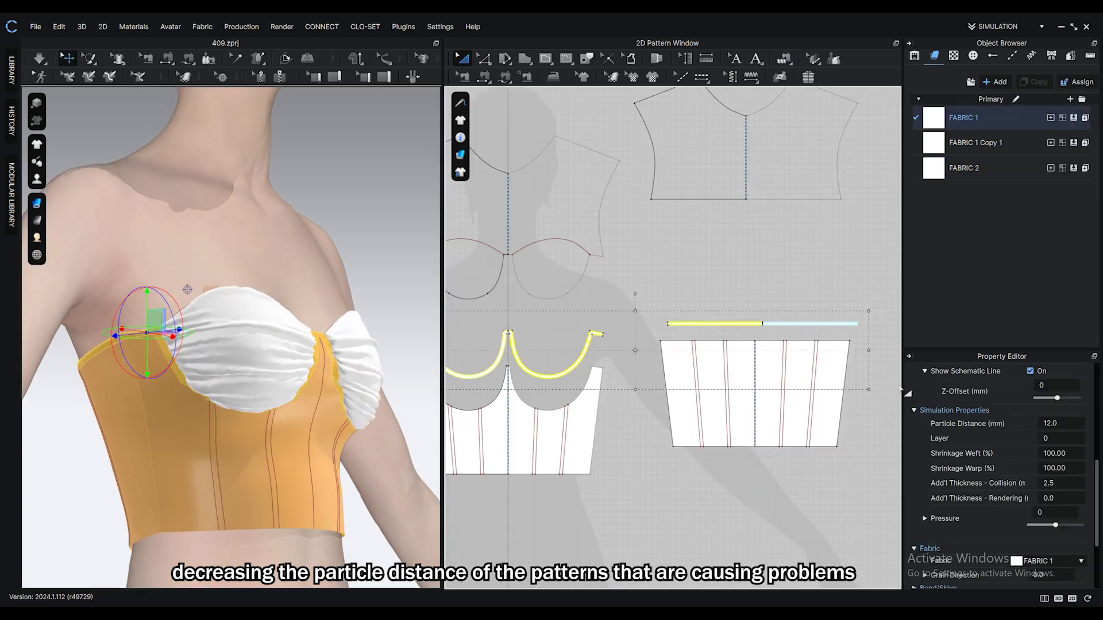
pyautogui.click(1059, 424)
pyautogui.write('5')
pyautogui.press('Return')
pyautogui.press('space')
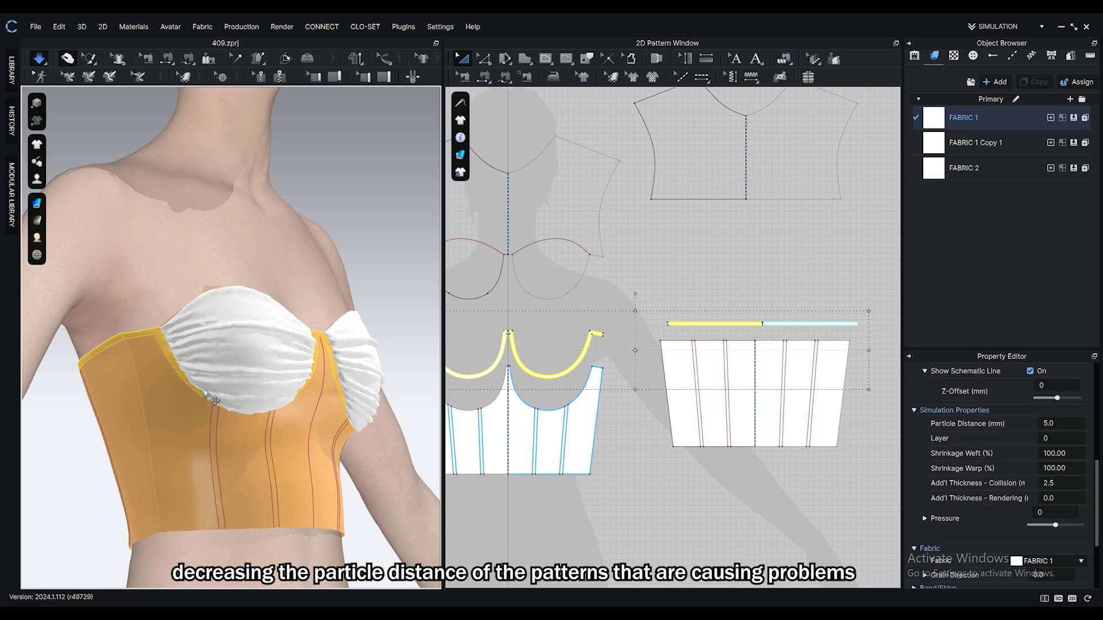
pyautogui.press('2')
pyautogui.scroll(-6, 298, 412)
pyautogui.moveTo(308, 416); pyautogui.dragTo(314, 416, button='right')
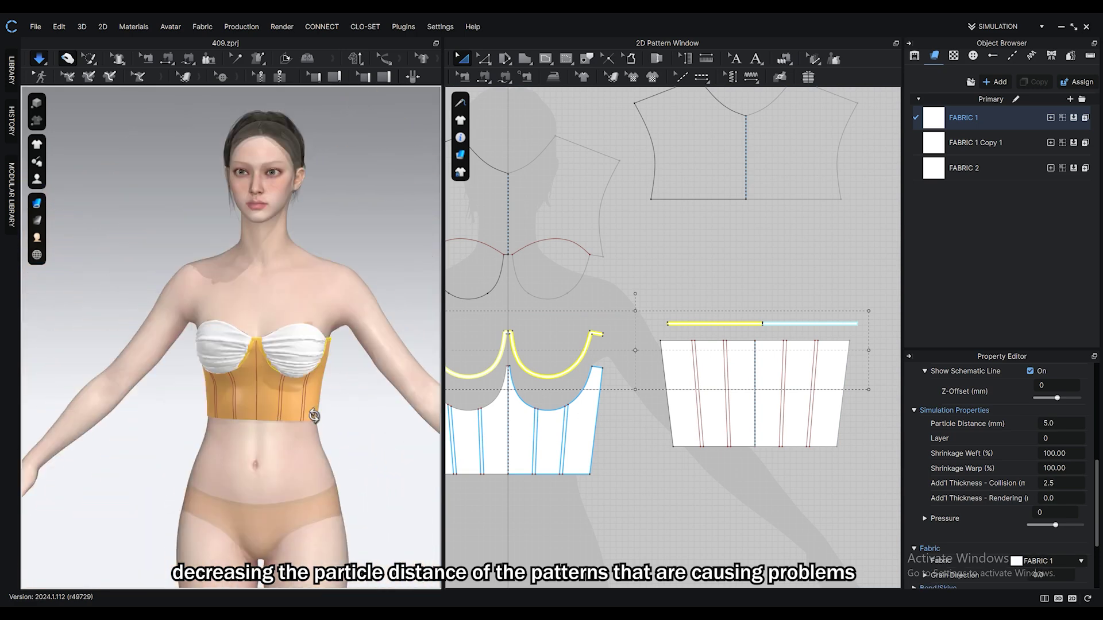
# Shift the lower ends of the boning lines on the front and back bodice patterns slightly toward the centre
pyautogui.click(350, 207)
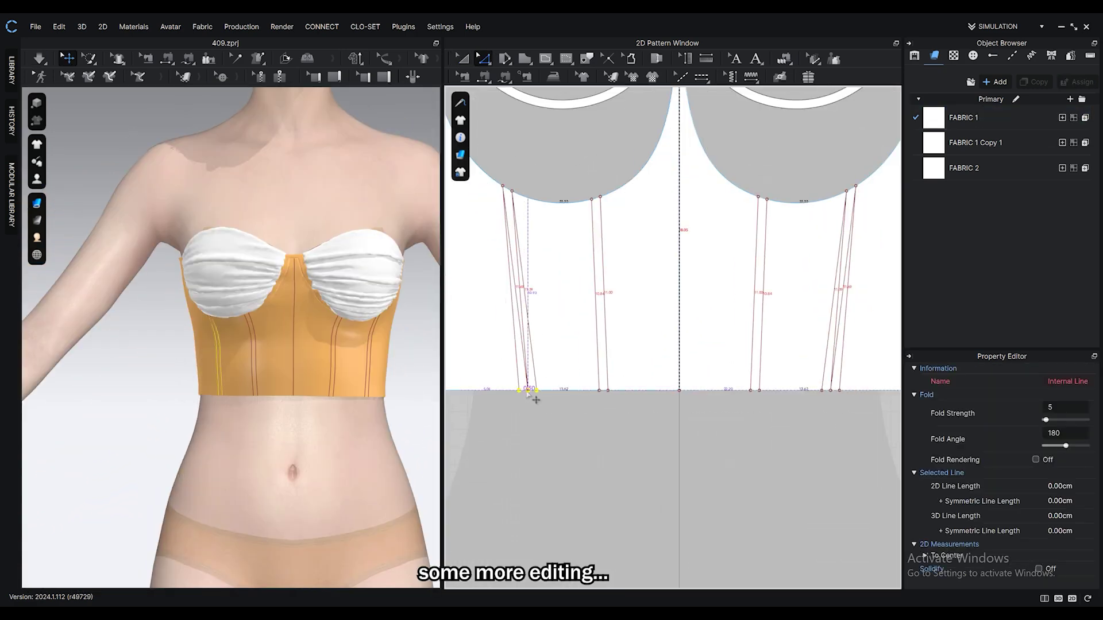
pyautogui.moveTo(529, 391); pyautogui.dragTo(530, 391)
pyautogui.moveTo(591, 380)
pyautogui.mouseDown()
pyautogui.moveTo(615, 402)
pyautogui.moveTo(610, 391)
pyautogui.mouseUp()
pyautogui.scroll(-5, 608, 394)
pyautogui.moveTo(861, 368); pyautogui.dragTo(638, 362, button='middle')
pyautogui.scroll(6, 652, 352)
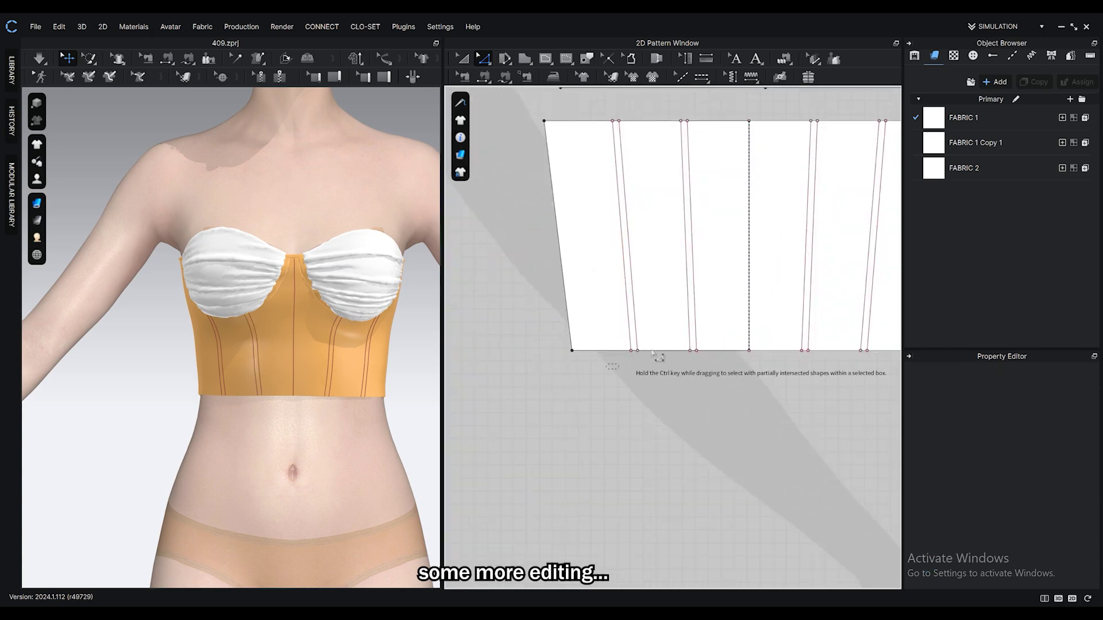
pyautogui.moveTo(612, 341); pyautogui.dragTo(641, 362)
pyautogui.moveTo(622, 352); pyautogui.dragTo(625, 352)
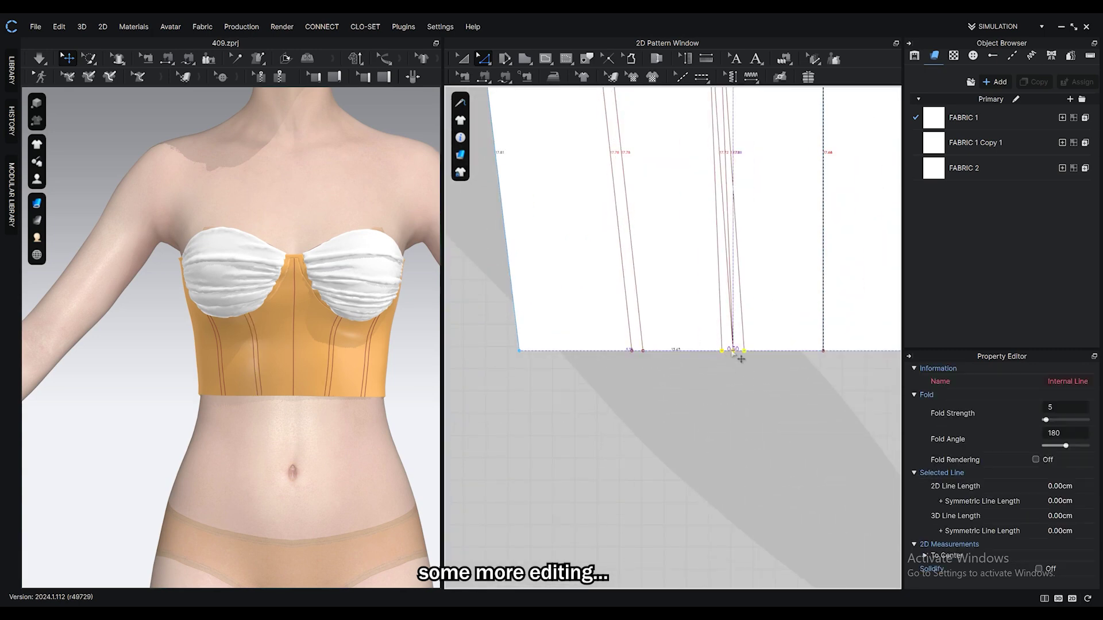
# Cut & Sew the back and front bodice patterns along all their boning lines and centre lines
pyautogui.click(743, 328)
pyautogui.rightClick(735, 325)
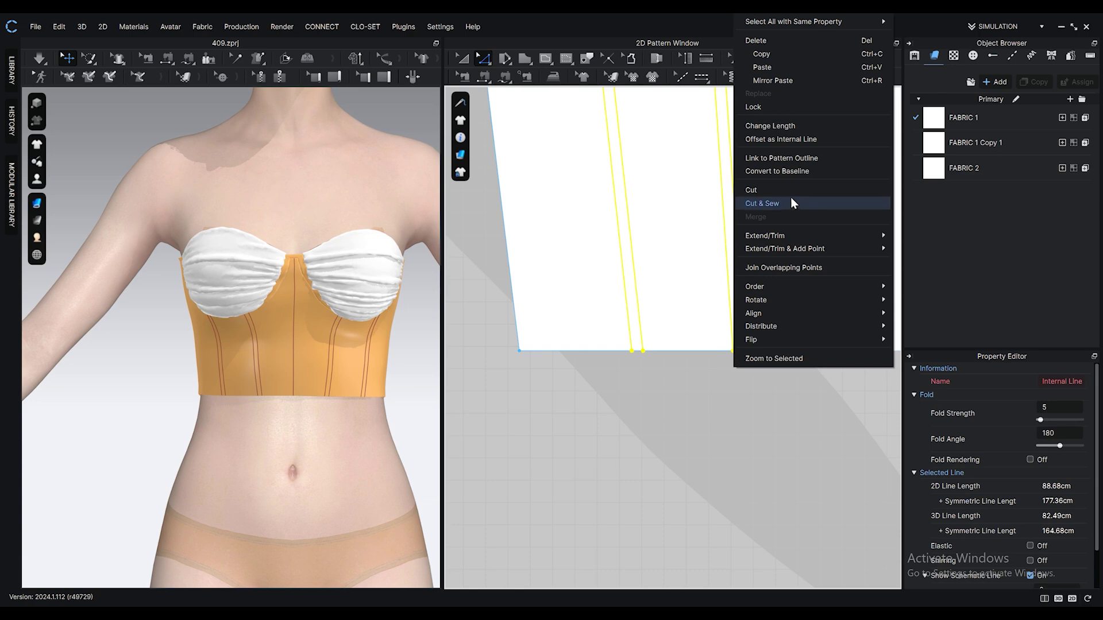
pyautogui.click(784, 202)
pyautogui.scroll(-4, 628, 369)
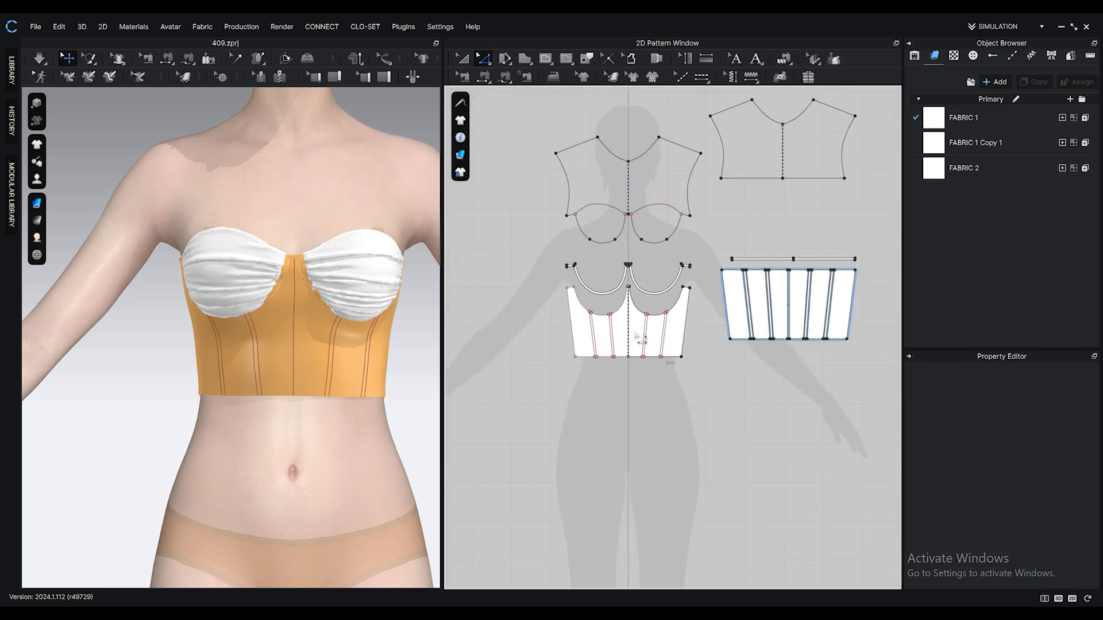
pyautogui.click(582, 333)
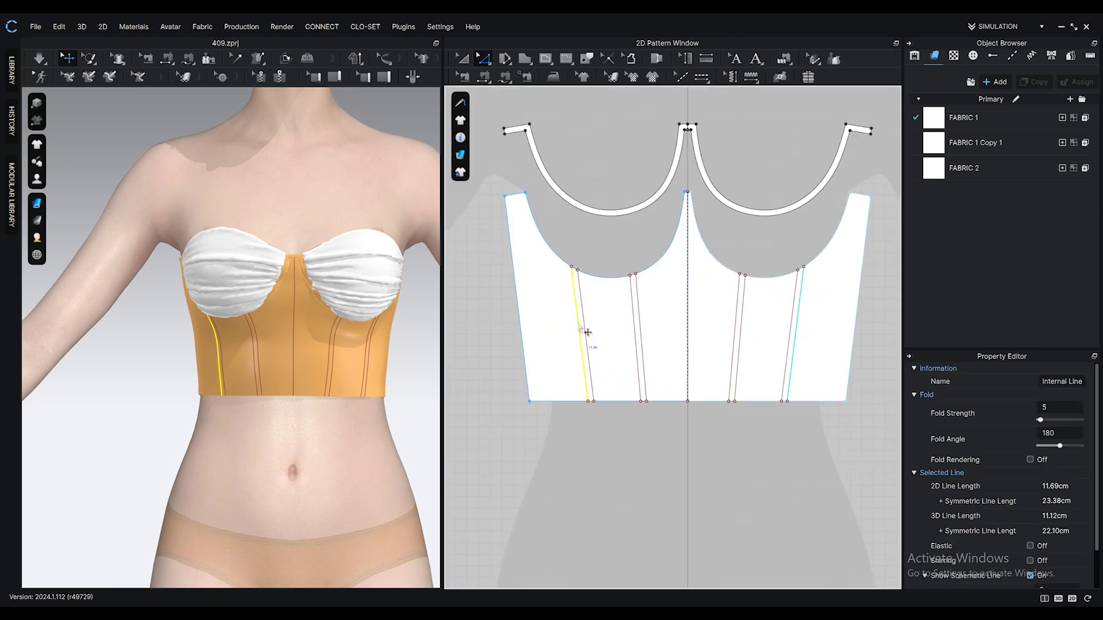
pyautogui.rightClick(586, 332)
pyautogui.click(602, 207)
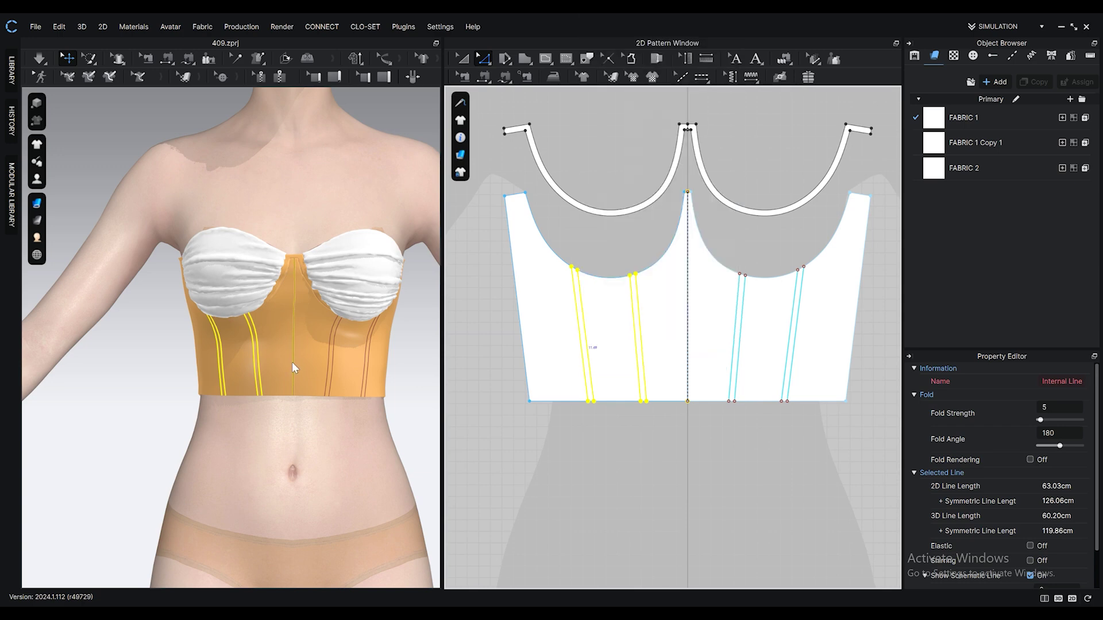
# Select the narrow boning strips of the front bodice together
pyautogui.scroll(3, 547, 298)
pyautogui.click(579, 288)
pyautogui.keyDown('shift'); pyautogui.click(688, 276); pyautogui.keyUp('shift')
pyautogui.scroll(-1, 705, 279)
pyautogui.moveTo(706, 279); pyautogui.dragTo(479, 315, button='middle')
pyautogui.keyDown('shift'); pyautogui.click(626, 311); pyautogui.keyUp('shift')
pyautogui.keyDown('shift'); pyautogui.click(726, 298); pyautogui.keyUp('shift')
pyautogui.keyDown('shift'); pyautogui.click(720, 298); pyautogui.keyUp('shift')
pyautogui.scroll(-3, 721, 299)
# Add the back bodice's narrow boning strips to the selection and set the additional rendering thickness to 2.0 mm
pyautogui.moveTo(721, 298); pyautogui.dragTo(467, 326, button='middle')
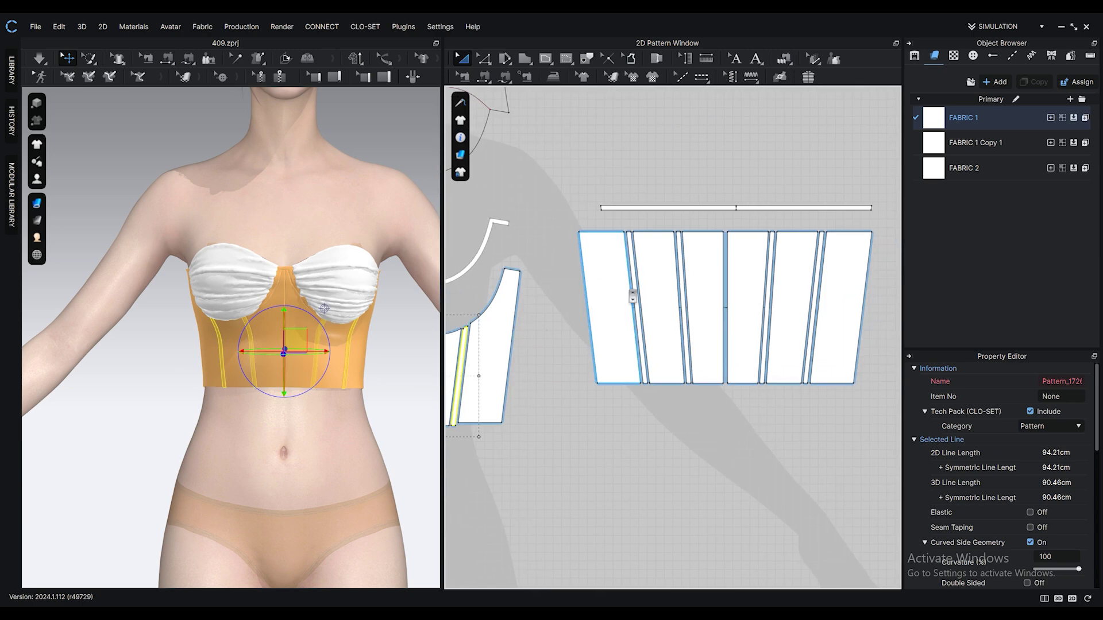
pyautogui.scroll(3, 628, 293)
pyautogui.keyDown('shift'); pyautogui.click(635, 229); pyautogui.keyUp('shift')
pyautogui.keyDown('shift'); pyautogui.click(716, 201); pyautogui.keyUp('shift')
pyautogui.moveTo(806, 224); pyautogui.dragTo(621, 267, button='middle')
pyautogui.keyDown('shift'); pyautogui.click(693, 247); pyautogui.keyUp('shift')
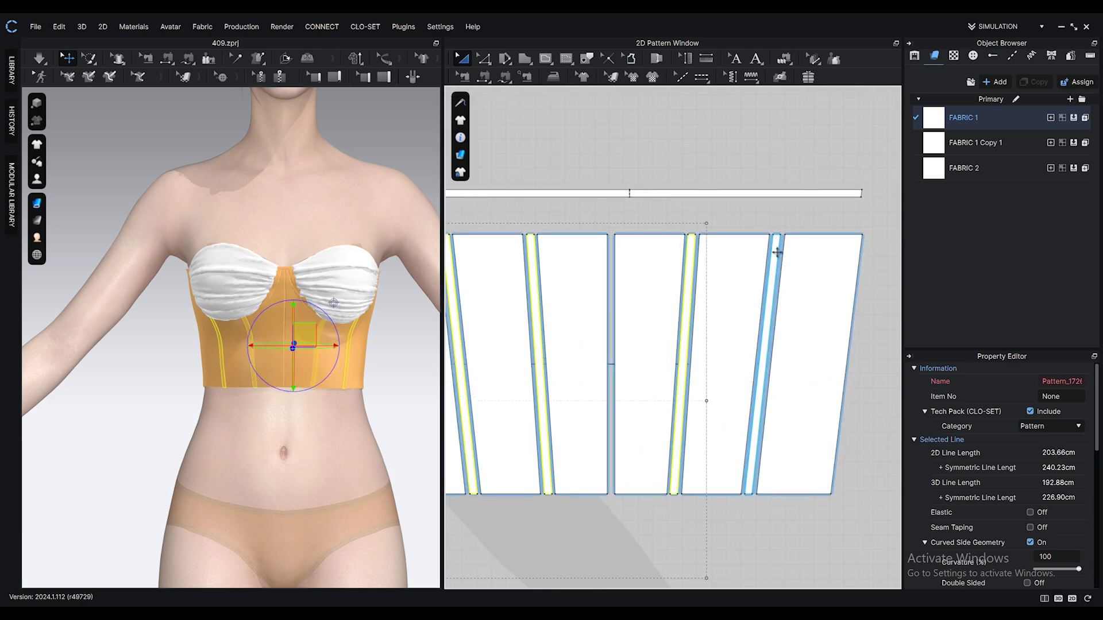
pyautogui.keyDown('shift'); pyautogui.click(779, 256); pyautogui.keyUp('shift')
pyautogui.scroll(-4, 774, 284)
pyautogui.moveTo(534, 369); pyautogui.dragTo(660, 361, button='middle')
pyautogui.scroll(2, 308, 375)
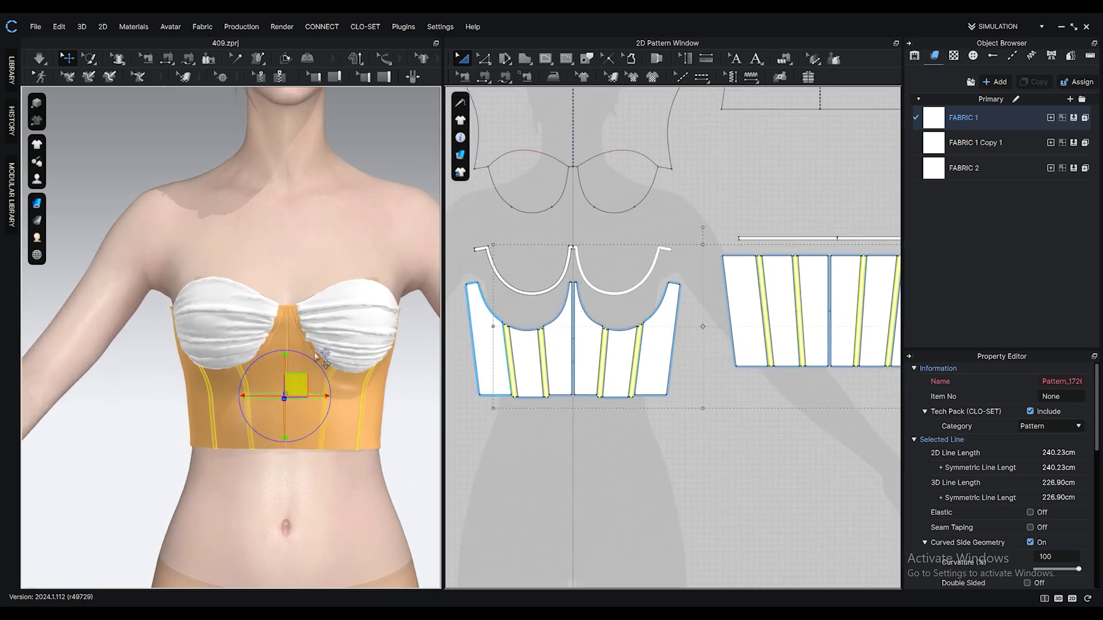
pyautogui.scroll(-10, 1053, 497)
pyautogui.click(1071, 464)
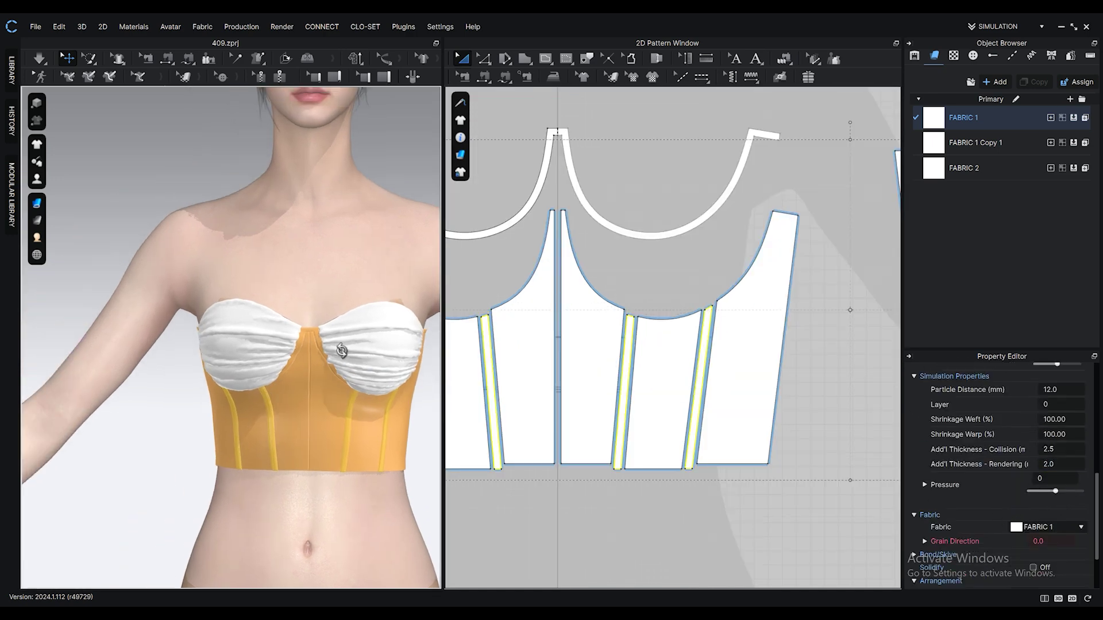
# Change the shape of the Default Button style to the round sphere
pyautogui.click(974, 56)
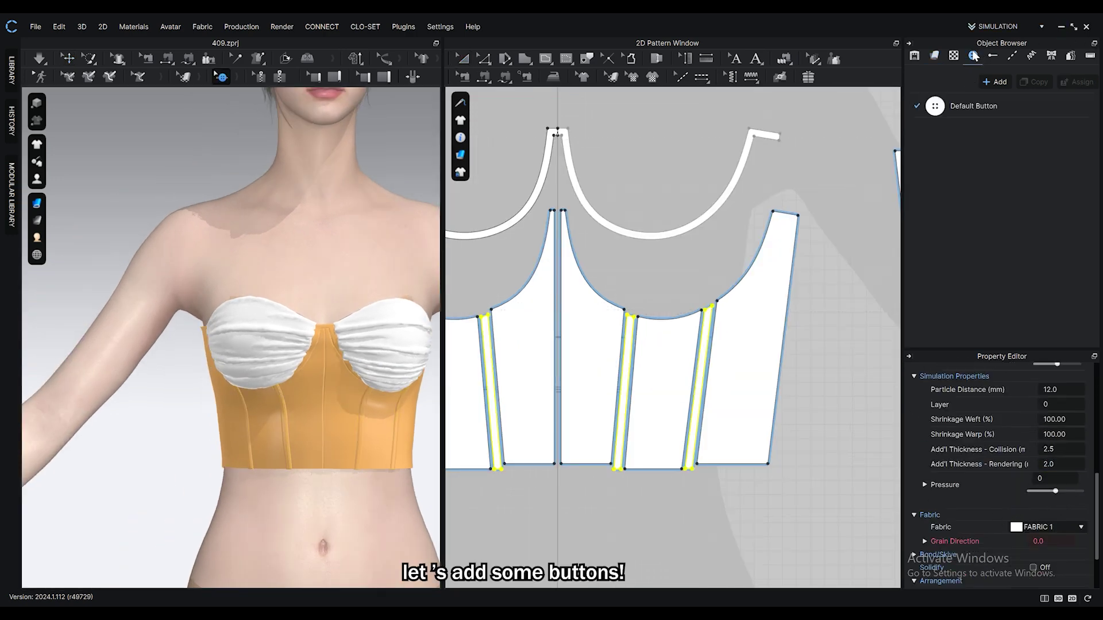
pyautogui.click(952, 108)
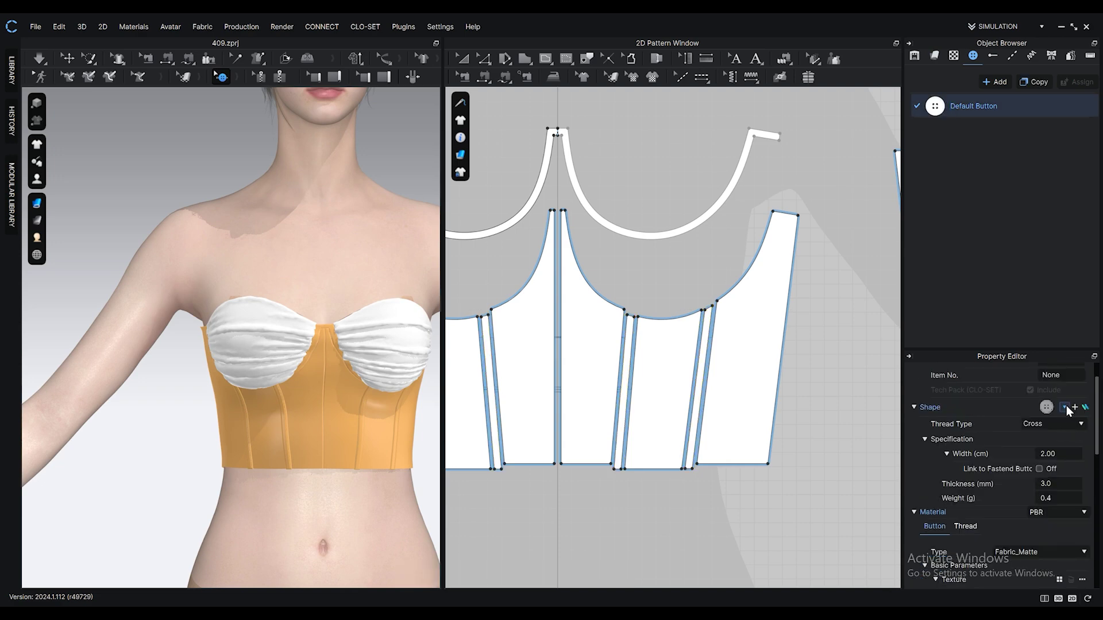
pyautogui.click(1066, 408)
pyautogui.moveTo(1067, 432); pyautogui.dragTo(1067, 461)
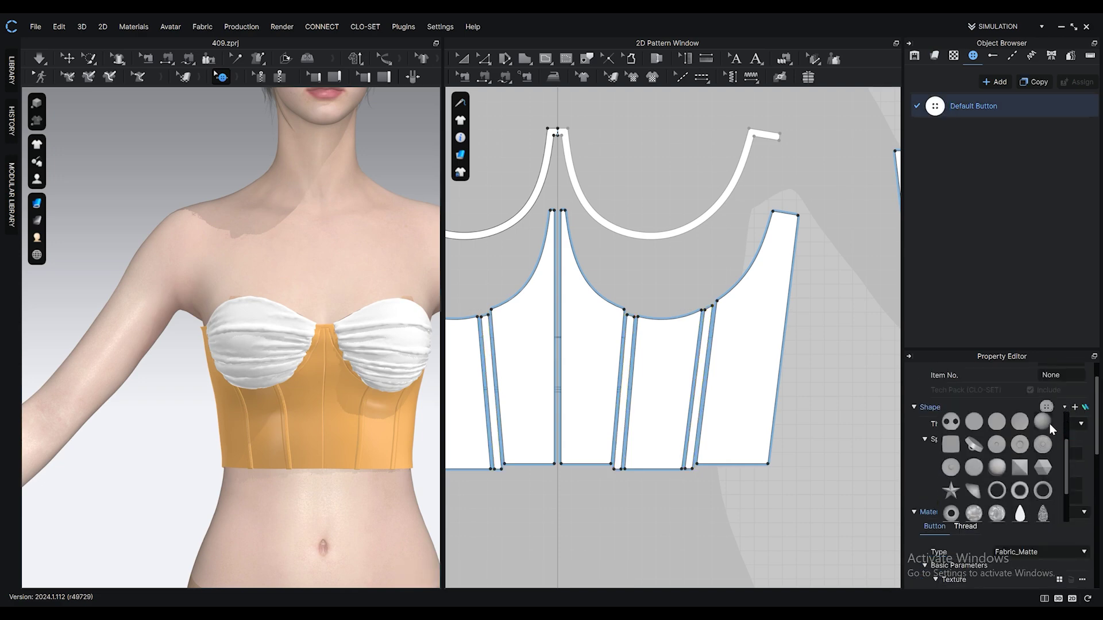
pyautogui.click(1047, 424)
# Place a button near the upper end of the front bodice's centre edge
pyautogui.click(222, 79)
pyautogui.scroll(8, 555, 215)
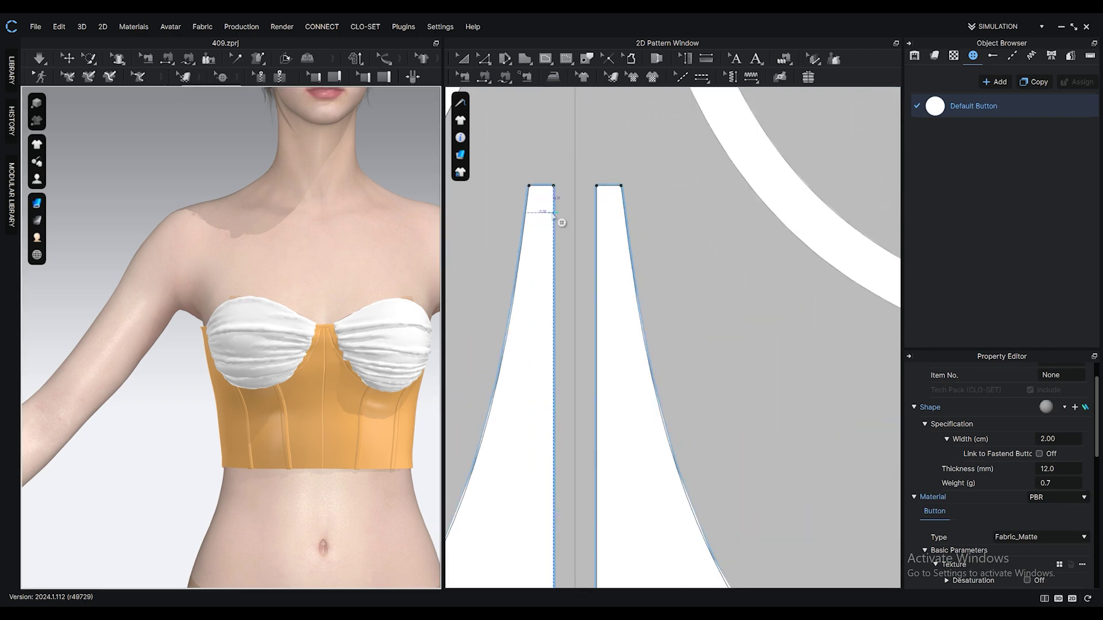
pyautogui.click(547, 207)
pyautogui.scroll(3, 256, 313)
pyautogui.moveTo(256, 313); pyautogui.dragTo(148, 385, button='middle')
pyautogui.scroll(2, 148, 389)
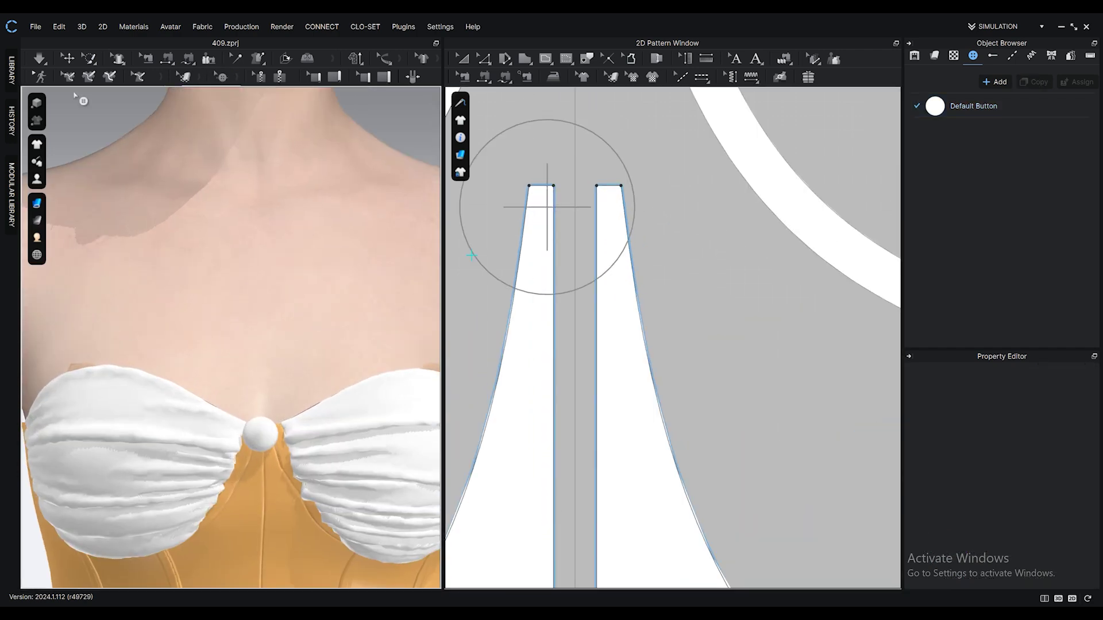
# Set the placed button's width to 1 cm and its thickness to 8.0 mm
pyautogui.click(463, 58)
pyautogui.click(221, 76)
pyautogui.click(260, 382)
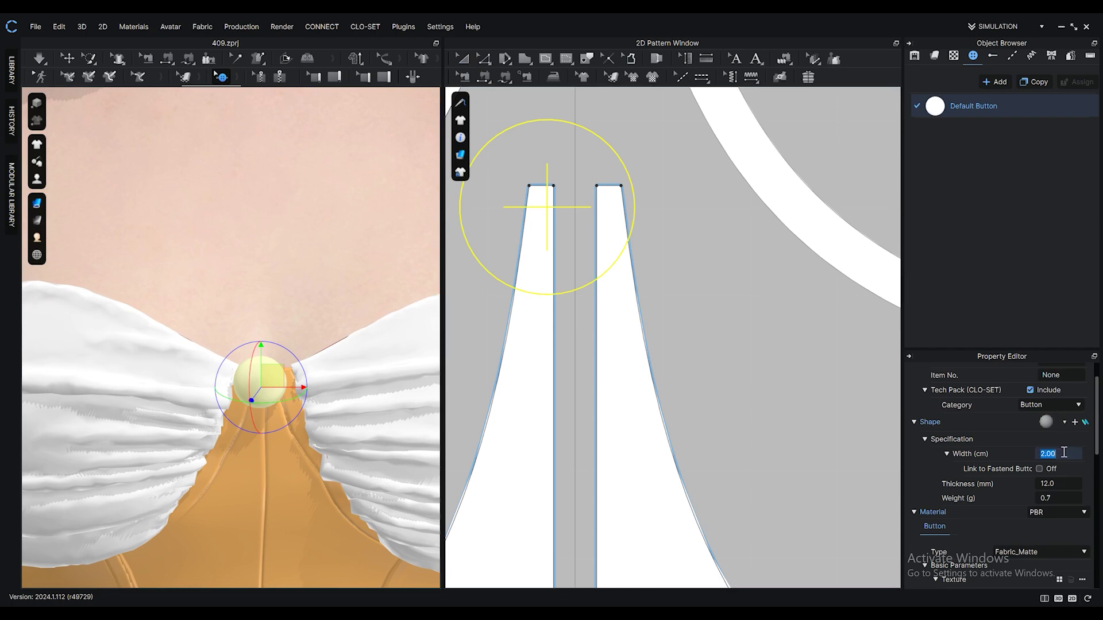
pyautogui.write('1')
pyautogui.press('Return')
pyautogui.click(1069, 483)
pyautogui.write('8.0')
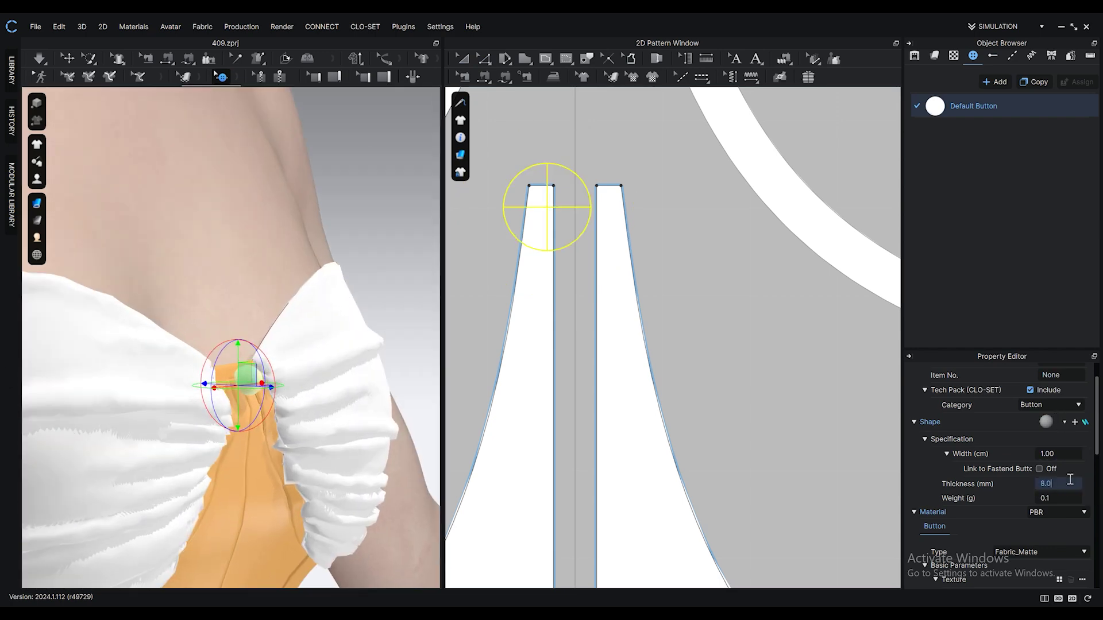
pyautogui.press('Return')
# Move the button onto the front centre seam, just below the upper edge of the bodice
pyautogui.scroll(-2, 335, 408)
pyautogui.moveTo(335, 408); pyautogui.dragTo(314, 425, button='right')
pyautogui.click(283, 376)
pyautogui.scroll(-4, 282, 376)
pyautogui.scroll(4, 574, 218)
pyautogui.click(532, 233)
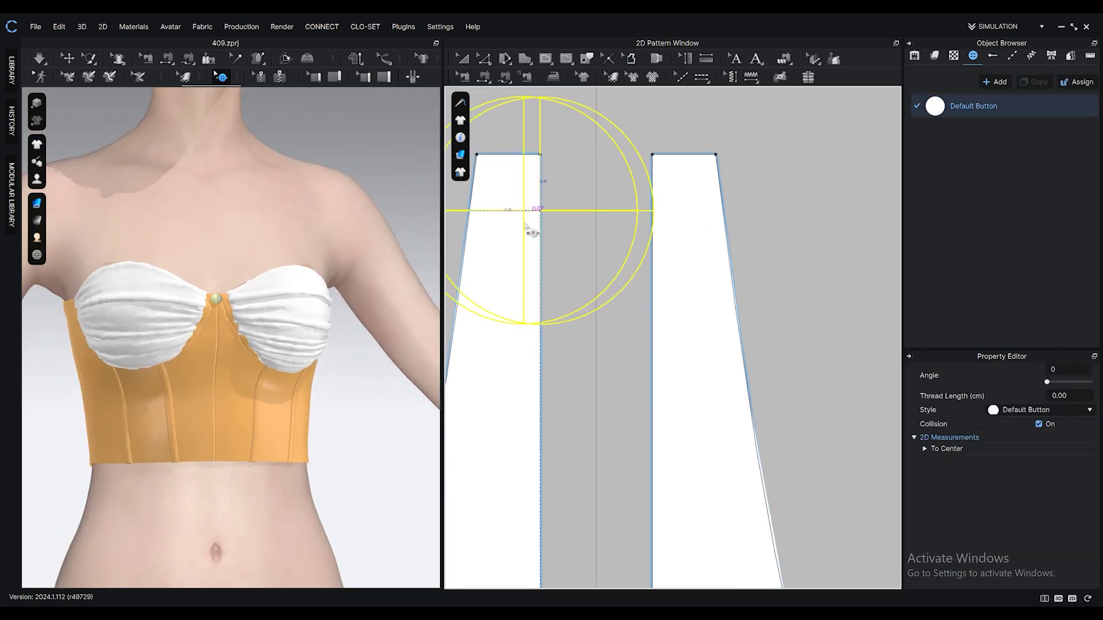
pyautogui.click(351, 352)
pyautogui.scroll(-3, 520, 231)
pyautogui.click(568, 230)
# Paste 15 copies of the button down the front centre seam at an interval of 1.11 cm
pyautogui.scroll(-5, 563, 236)
pyautogui.moveTo(554, 264); pyautogui.dragTo(597, 191, button='middle')
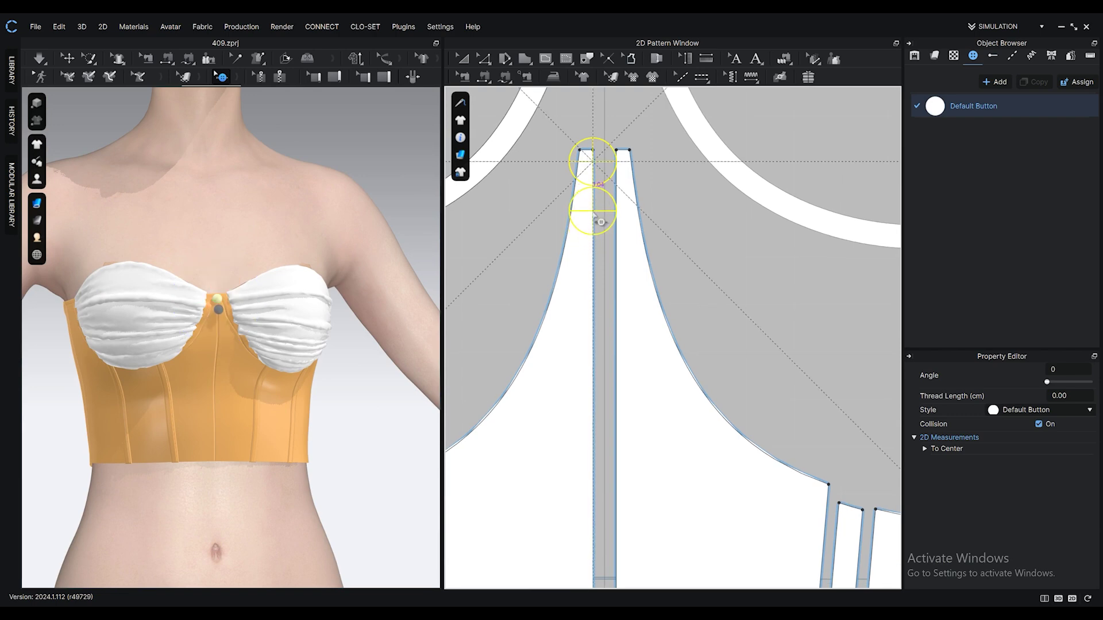
pyautogui.rightClick(592, 219)
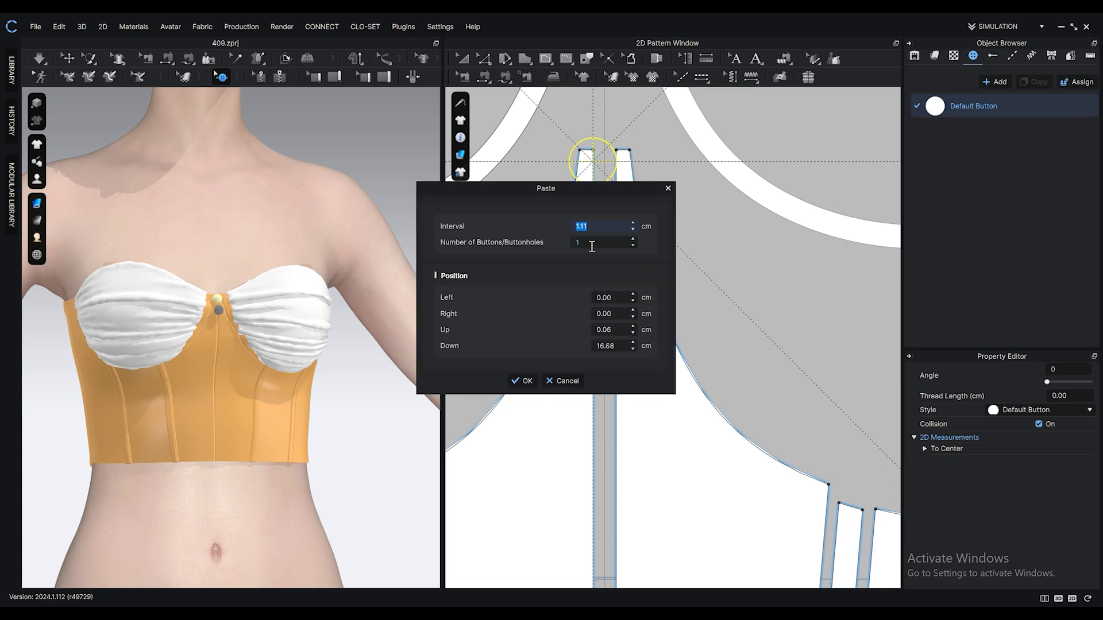
pyautogui.scroll(6, 592, 246)
pyautogui.scroll(1, 592, 245)
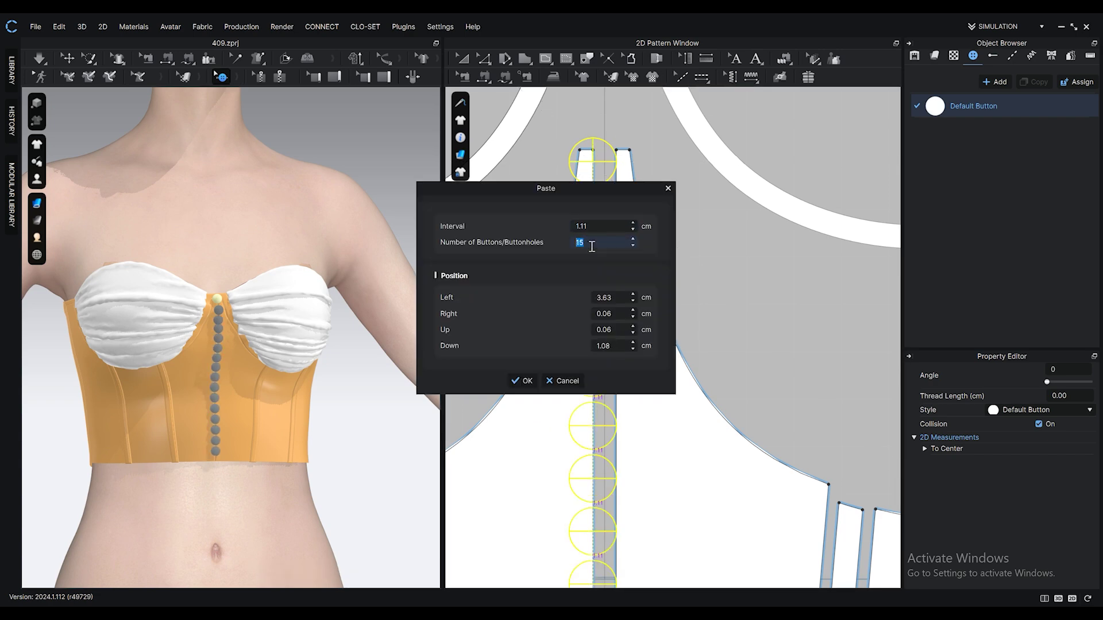
pyautogui.click(526, 381)
# Change the material type of the Default Button style and return to pattern selection
pyautogui.click(965, 106)
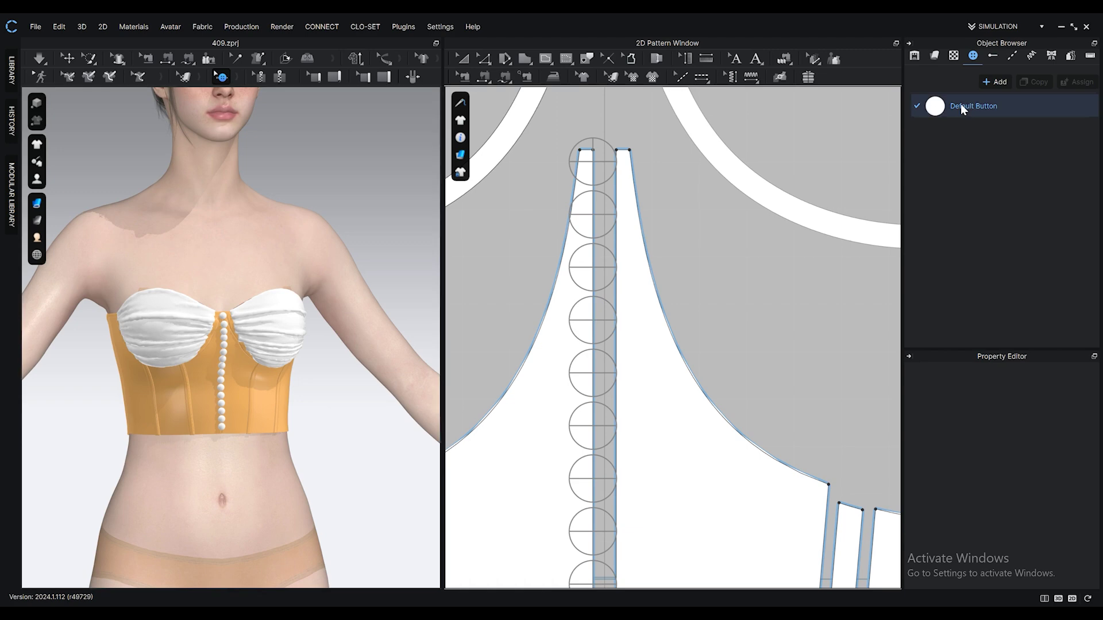
pyautogui.scroll(-3, 1050, 467)
pyautogui.scroll(-2, 1049, 466)
pyautogui.click(1022, 484)
pyautogui.click(1027, 510)
pyautogui.click(285, 443)
pyautogui.moveTo(285, 443)
pyautogui.mouseDown(button='right')
pyautogui.moveTo(151, 428)
pyautogui.moveTo(294, 432)
pyautogui.mouseUp(button='right')
pyautogui.press('2')
pyautogui.click(462, 58)
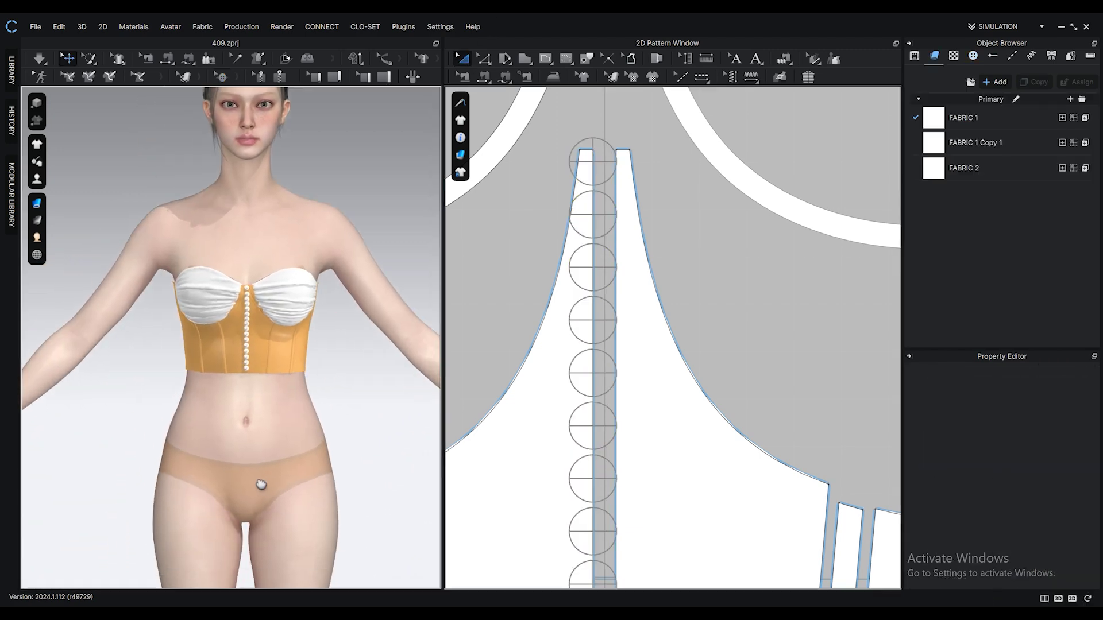
# Hide the avatar so only the corset is shown, and open the Render window
pyautogui.moveTo(261, 485); pyautogui.dragTo(242, 484, button='middle')
pyautogui.scroll(-1, 314, 418)
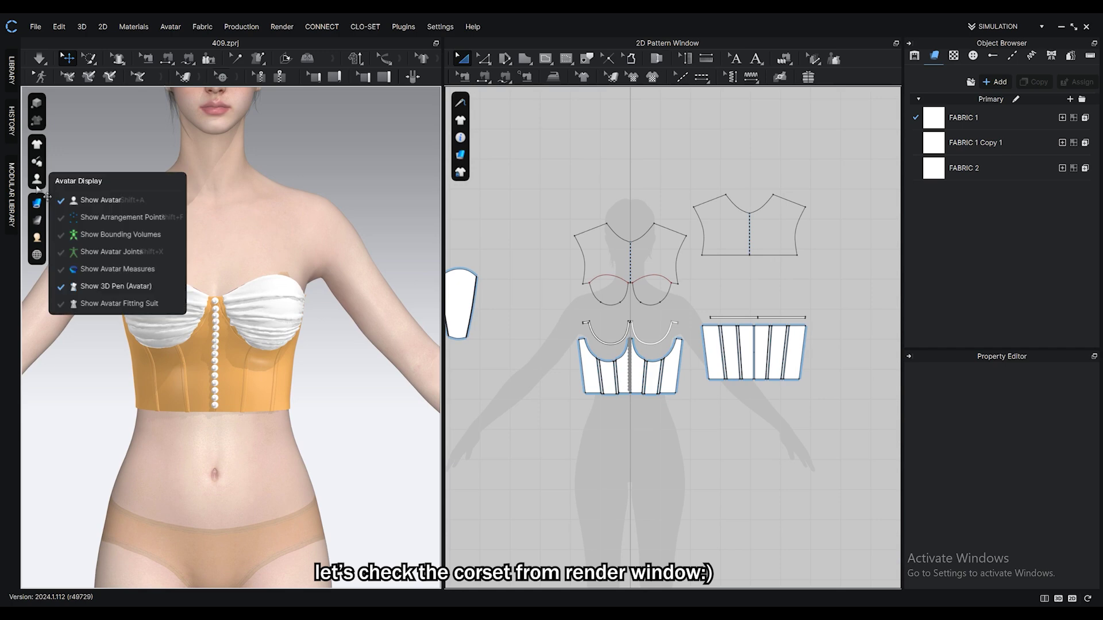
pyautogui.click(70, 201)
pyautogui.scroll(3, 306, 377)
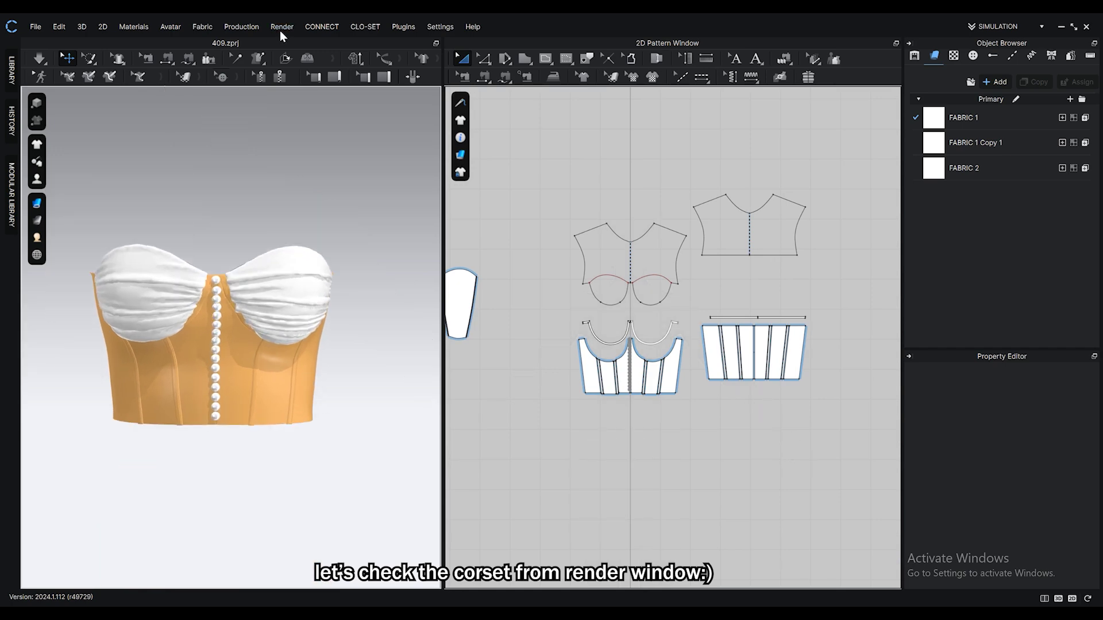
pyautogui.click(282, 27)
pyautogui.click(298, 57)
pyautogui.scroll(4, 273, 339)
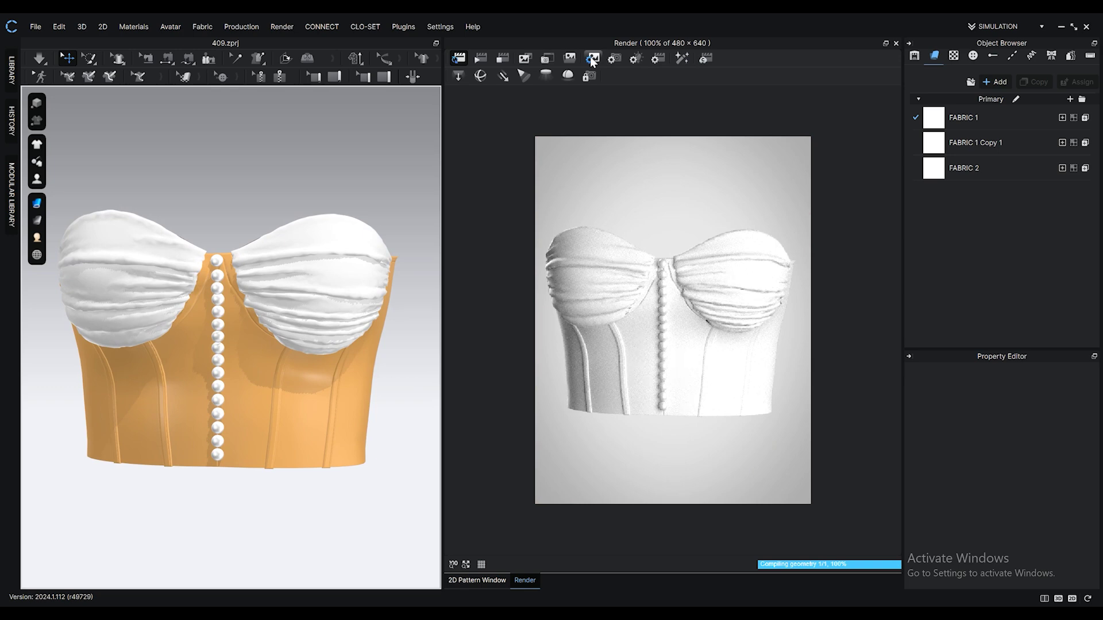
# Set the render light preset to Galleryhouse, preview the corset from another angle and close the Render window
pyautogui.click(592, 58)
pyautogui.click(634, 60)
pyautogui.click(1027, 384)
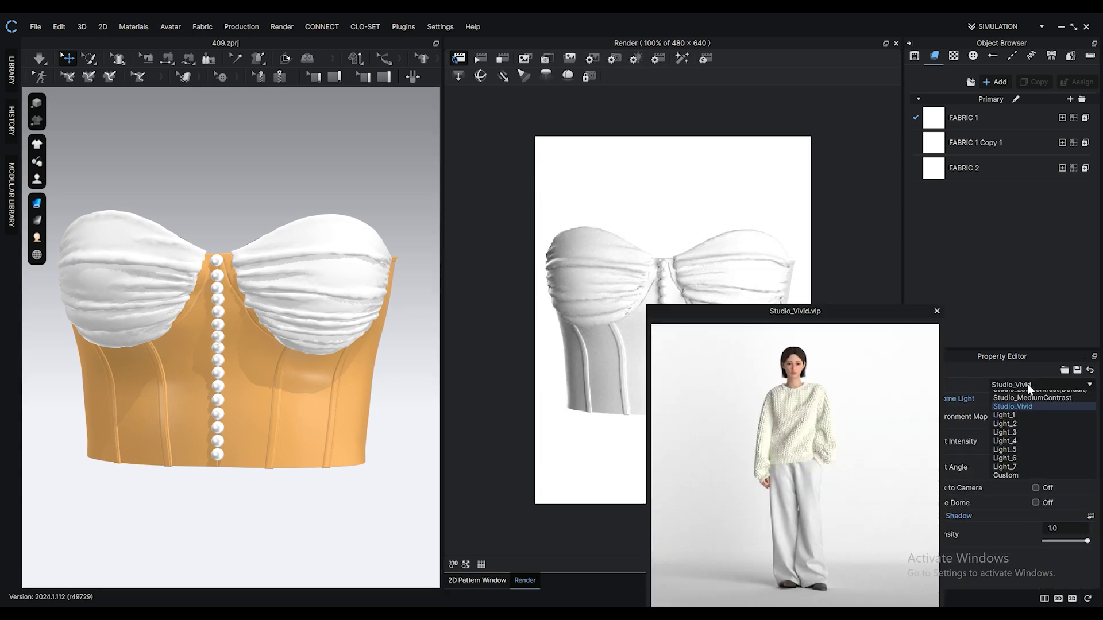
pyautogui.click(1026, 451)
pyautogui.moveTo(244, 407); pyautogui.dragTo(279, 398, button='right')
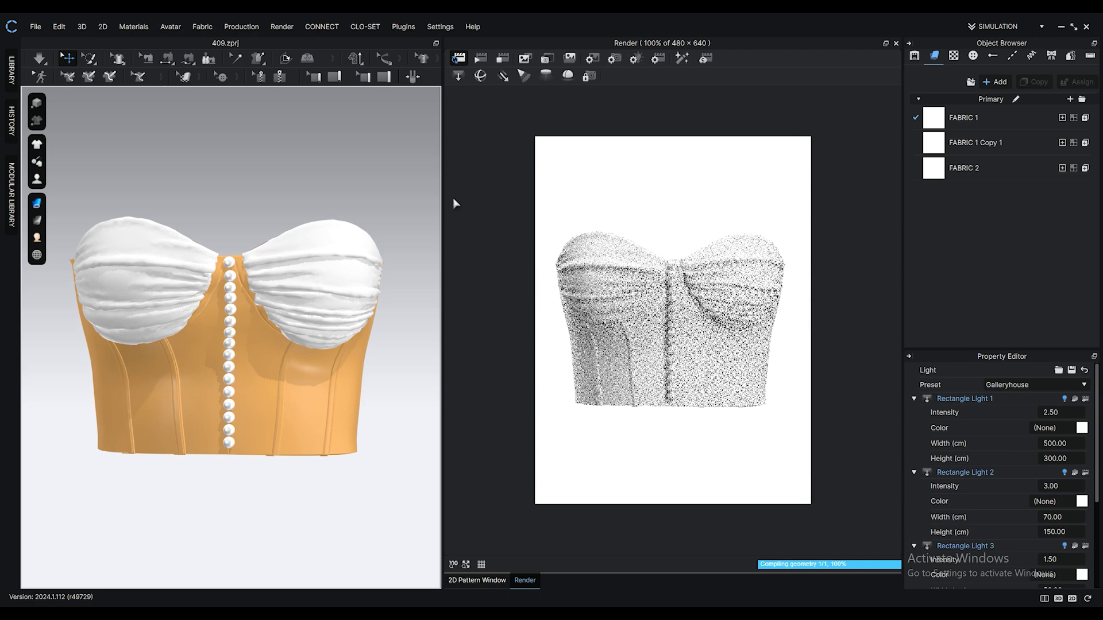
pyautogui.click(896, 43)
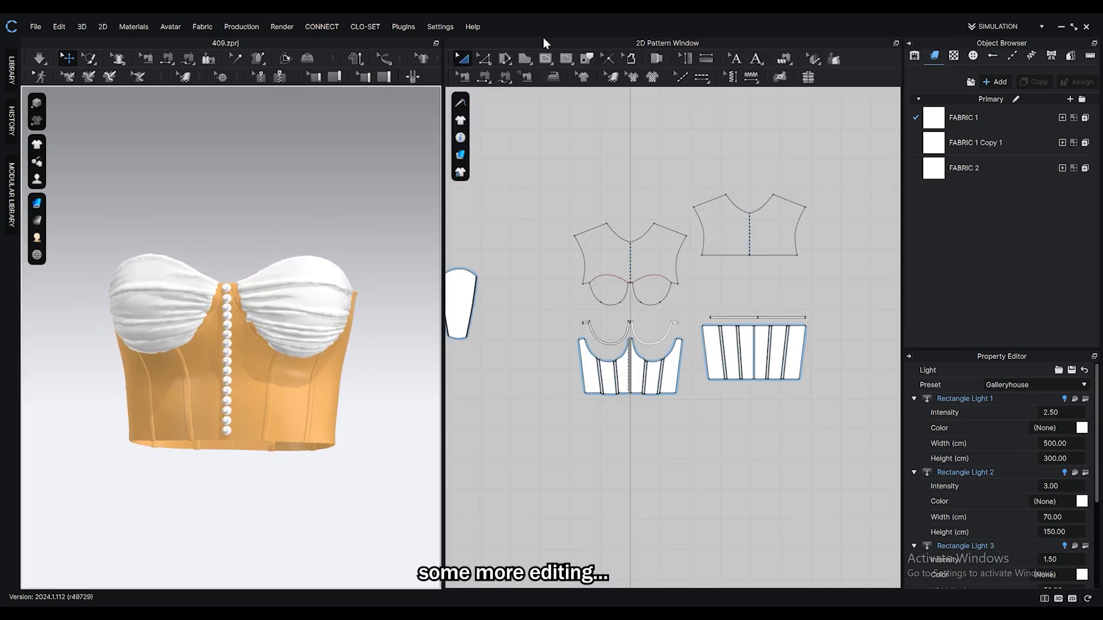
# Lengthen the bodice by moving the hem edges of all front and back bodice pieces downward
pyautogui.click(483, 58)
pyautogui.moveTo(521, 415); pyautogui.dragTo(915, 375)
pyautogui.scroll(5, 691, 389)
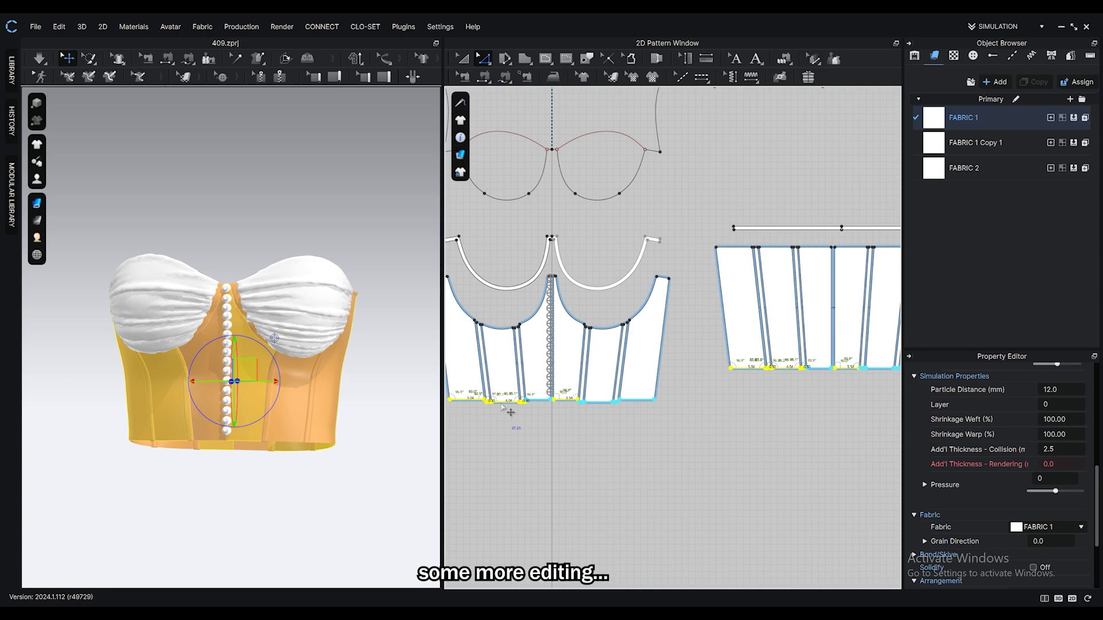
pyautogui.moveTo(510, 412); pyautogui.dragTo(510, 432)
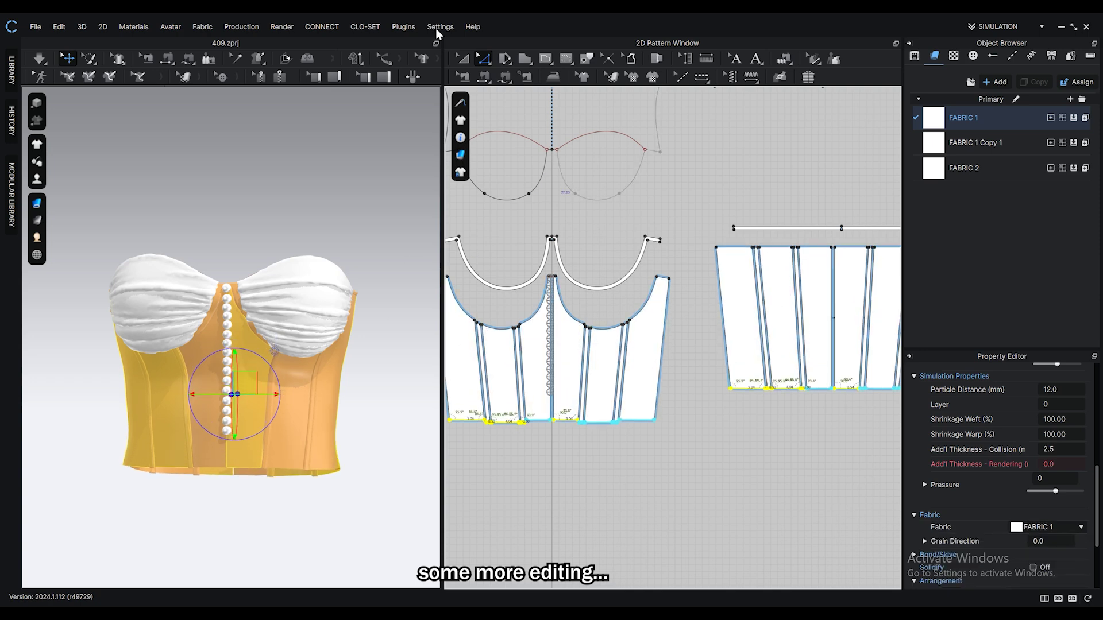
# Extend the front button row down to the lengthened hem with even spacing and simulate the garment
pyautogui.click(221, 79)
pyautogui.scroll(6, 524, 411)
pyautogui.moveTo(583, 393); pyautogui.dragTo(652, 265)
pyautogui.moveTo(568, 374); pyautogui.dragTo(640, 231)
pyautogui.scroll(8, 632, 351)
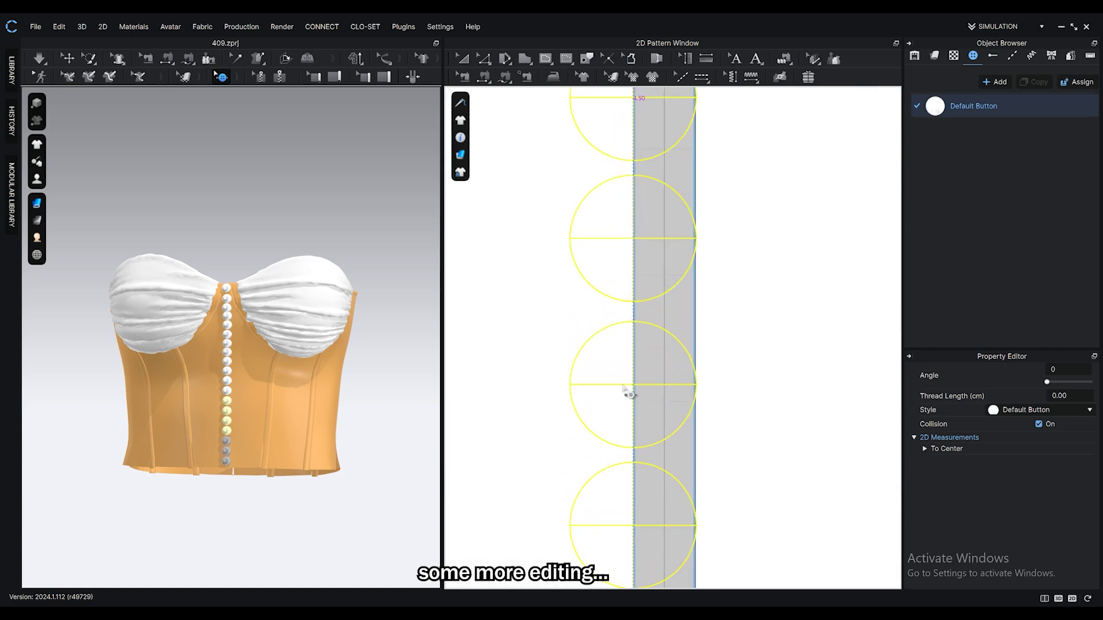
pyautogui.click(625, 382)
pyautogui.click(551, 366)
pyautogui.scroll(-12, 717, 422)
pyautogui.moveTo(227, 170); pyautogui.dragTo(306, 189, button='right')
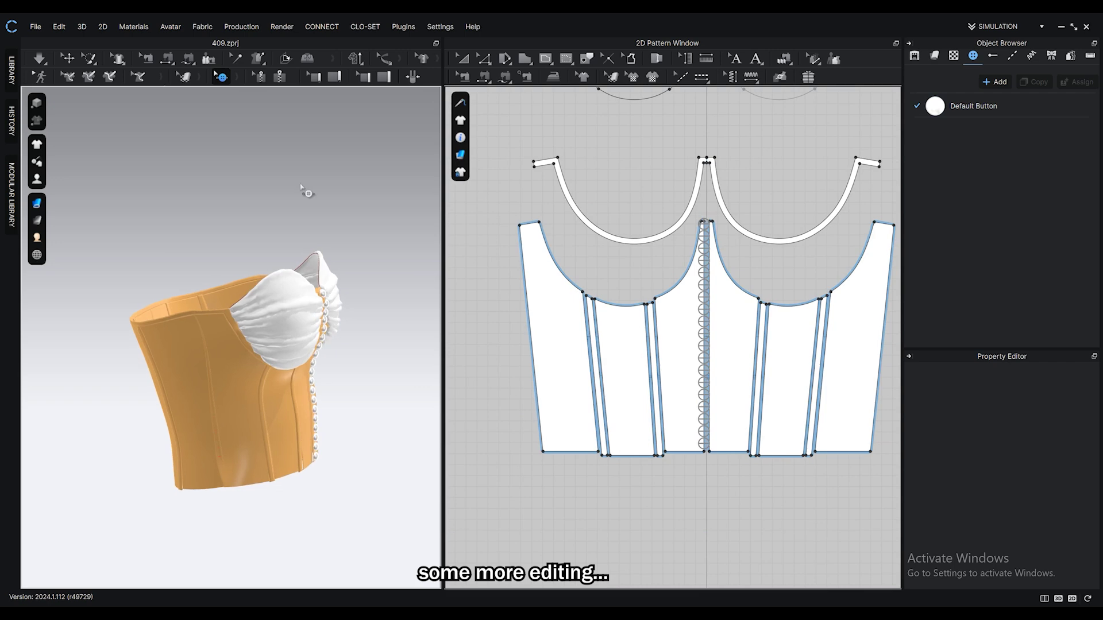
pyautogui.press('space')
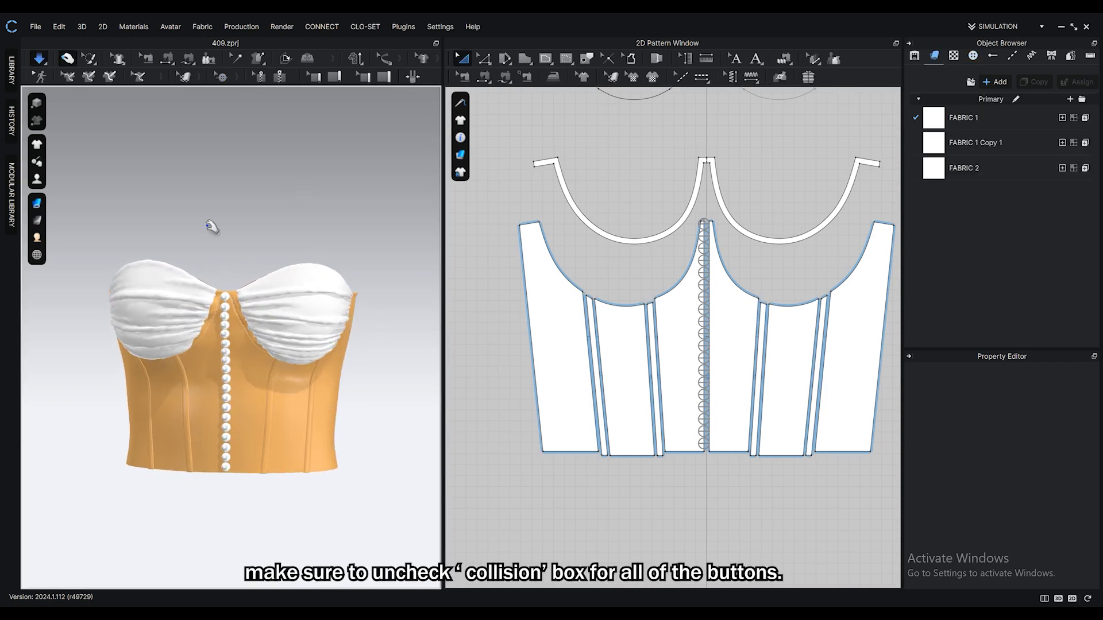
# Select all the front buttons and turn off their collision
pyautogui.hotkey('ctrl', 'a')
pyautogui.rightClick(702, 230)
pyautogui.click(733, 236)
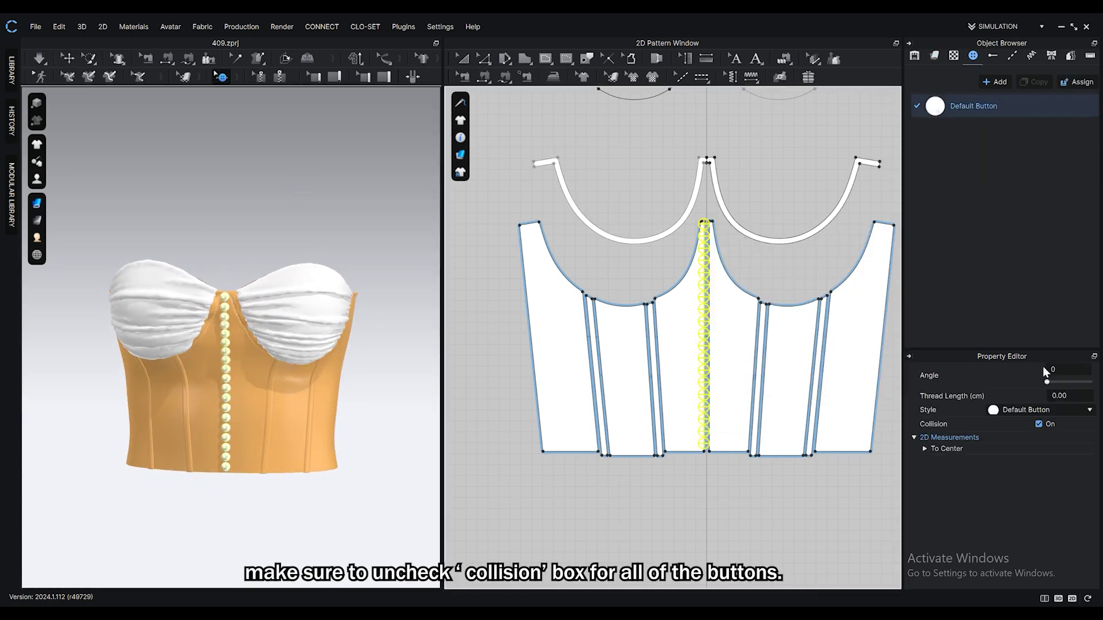
pyautogui.click(1040, 424)
pyautogui.click(309, 238)
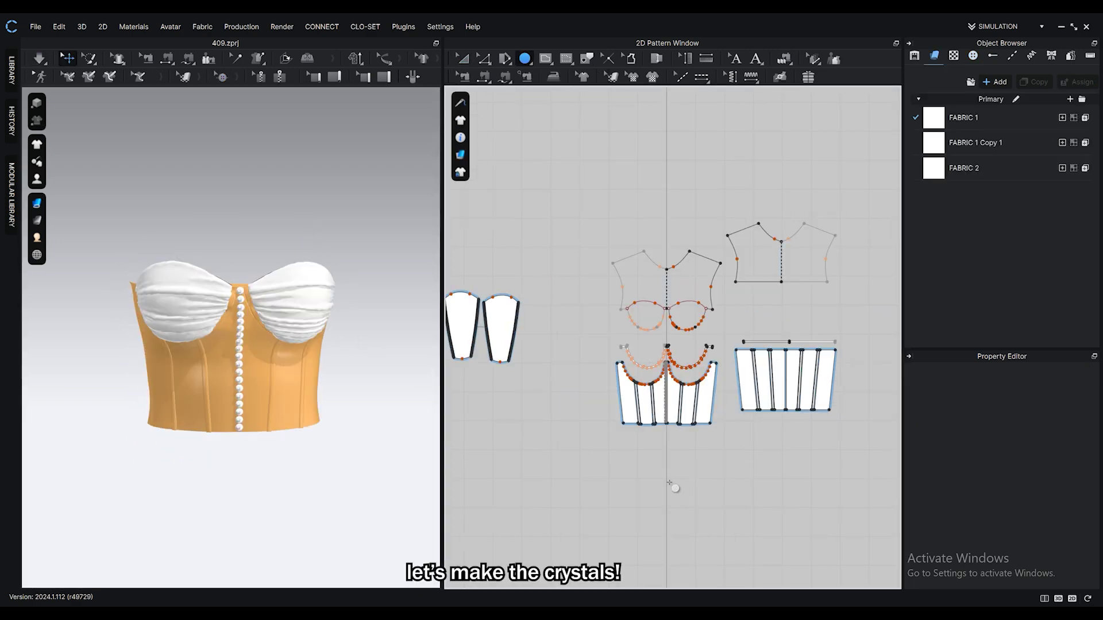
# Create a circle pattern 1 cm in diameter in the empty area beside the cup patterns
pyautogui.scroll(8, 651, 350)
pyautogui.moveTo(639, 376); pyautogui.dragTo(812, 408, button='middle')
pyautogui.click(593, 358)
pyautogui.moveTo(560, 153); pyautogui.dragTo(403, 127)
pyautogui.write('1')
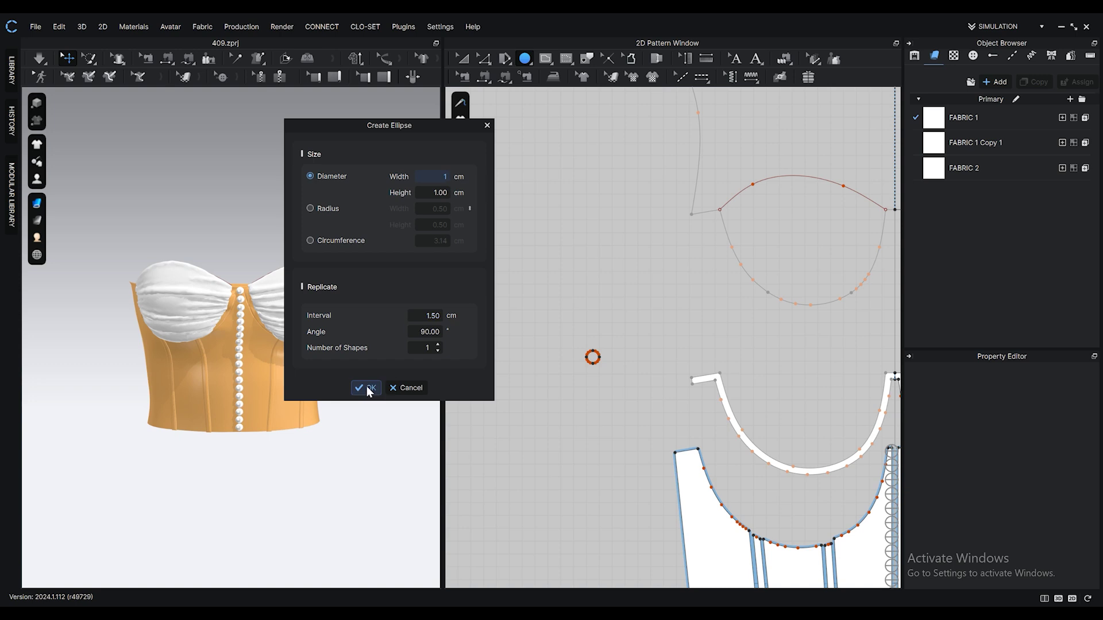
pyautogui.click(369, 389)
pyautogui.scroll(-2, 376, 404)
pyautogui.moveTo(259, 376); pyautogui.dragTo(237, 367, button='right')
pyautogui.moveTo(130, 347); pyautogui.dragTo(259, 333, button='middle')
pyautogui.scroll(5, 300, 317)
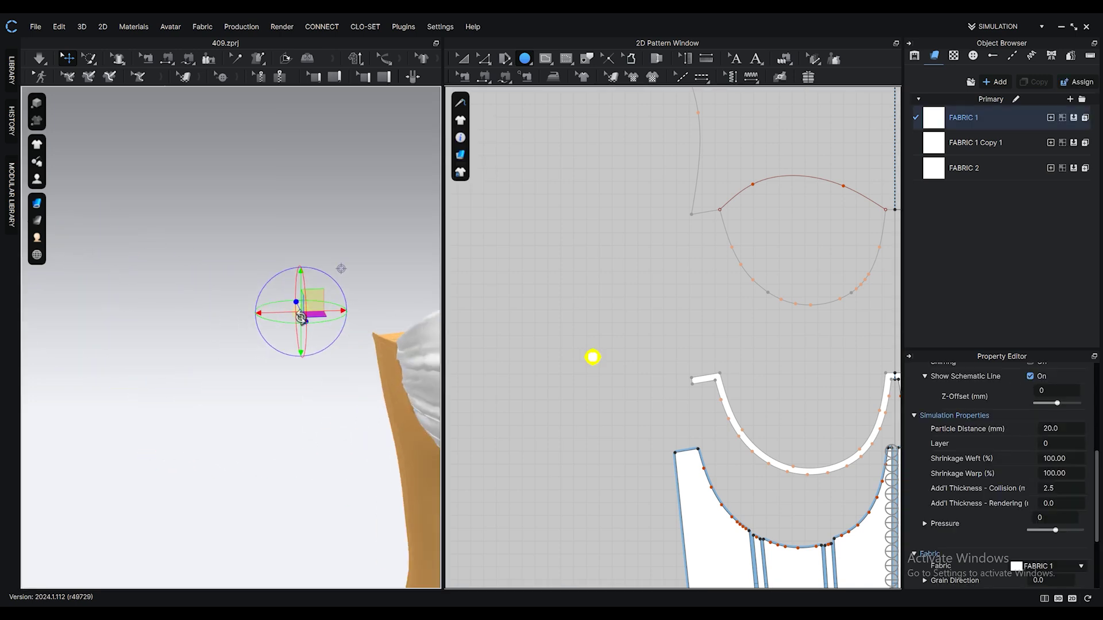
pyautogui.click(339, 316)
pyautogui.scroll(3, 339, 316)
# Set the small circle's particle distance to 2 mm and its additional rendering thickness to 2 mm
pyautogui.click(463, 58)
pyautogui.click(593, 358)
pyautogui.scroll(-1, 1064, 391)
pyautogui.click(246, 302)
pyautogui.click(1078, 395)
pyautogui.write('2')
pyautogui.press('Return')
pyautogui.click(238, 306)
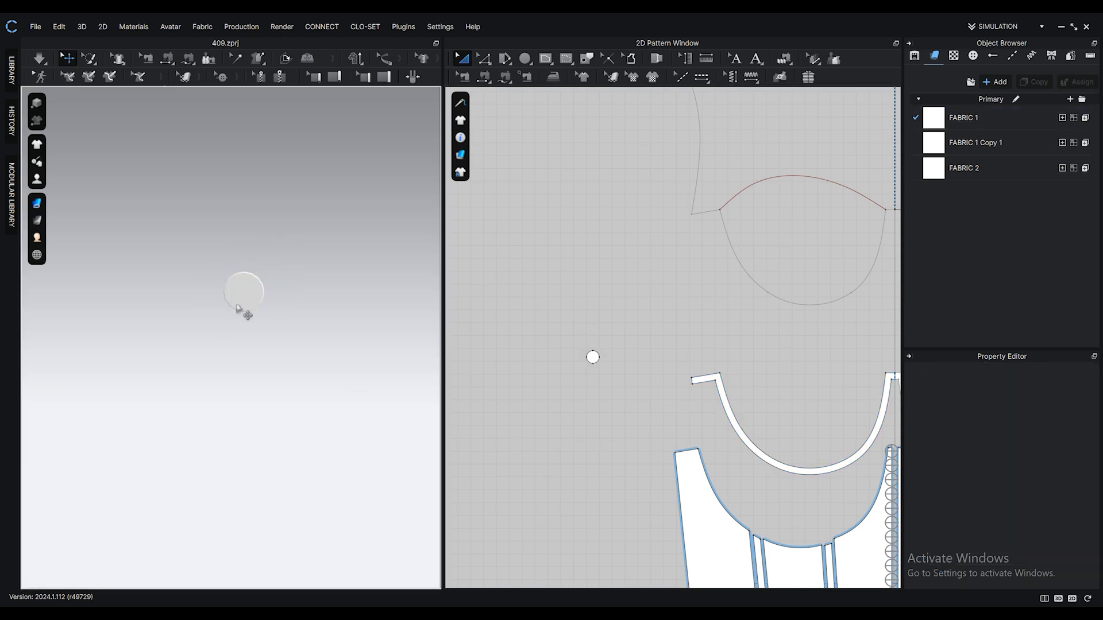
pyautogui.moveTo(587, 356); pyautogui.dragTo(574, 343, button='middle')
pyautogui.click(575, 343)
pyautogui.click(1063, 470)
pyautogui.write('2.0')
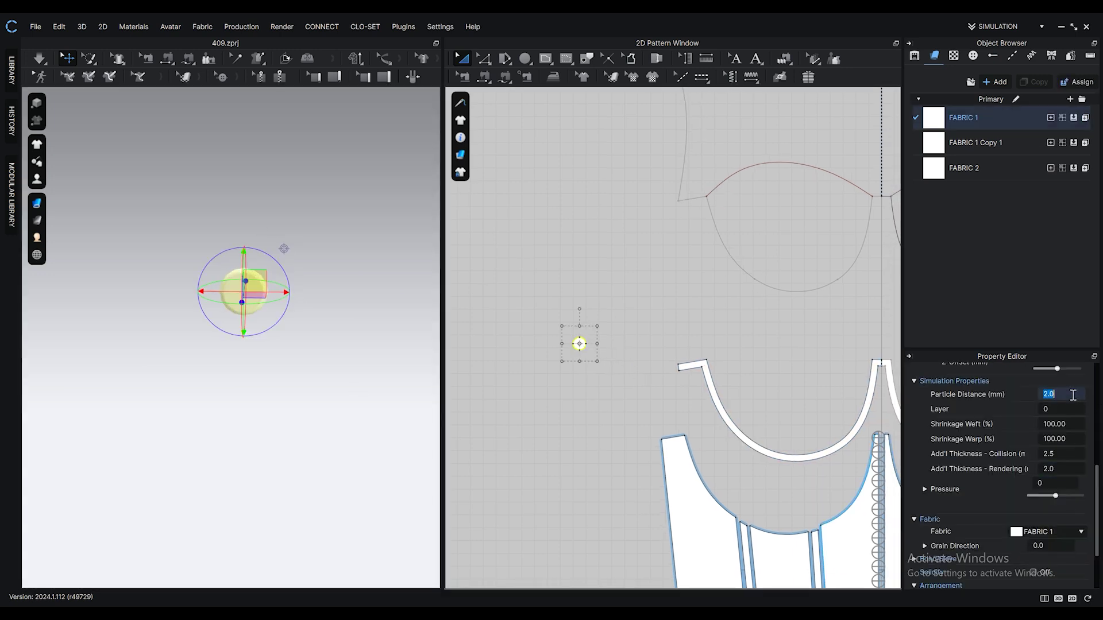
pyautogui.click(307, 327)
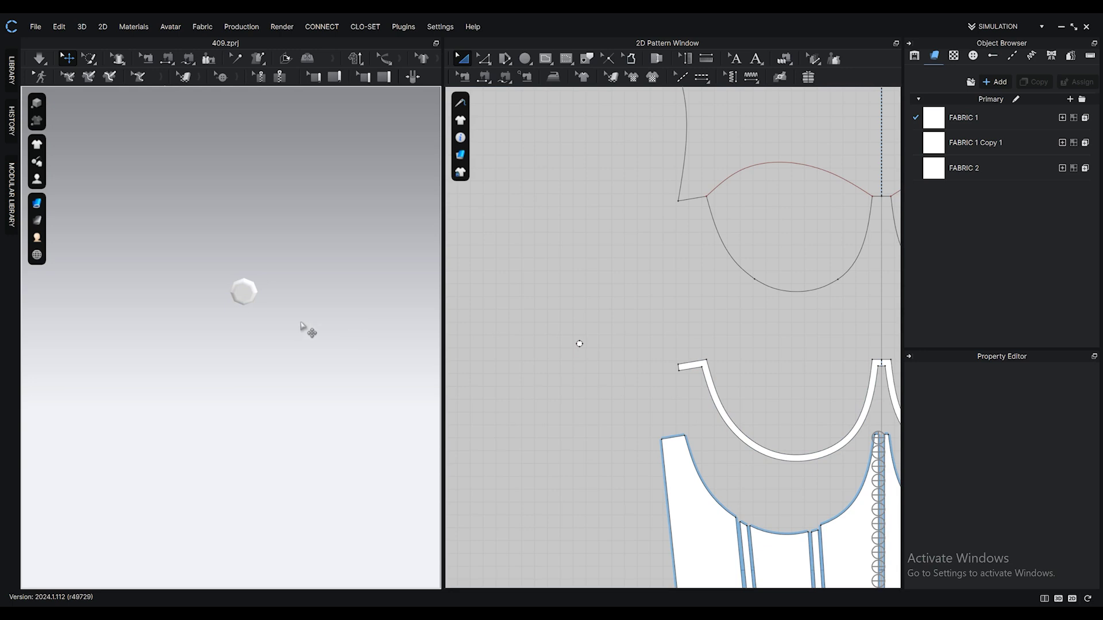
pyautogui.click(247, 287)
pyautogui.click(316, 299)
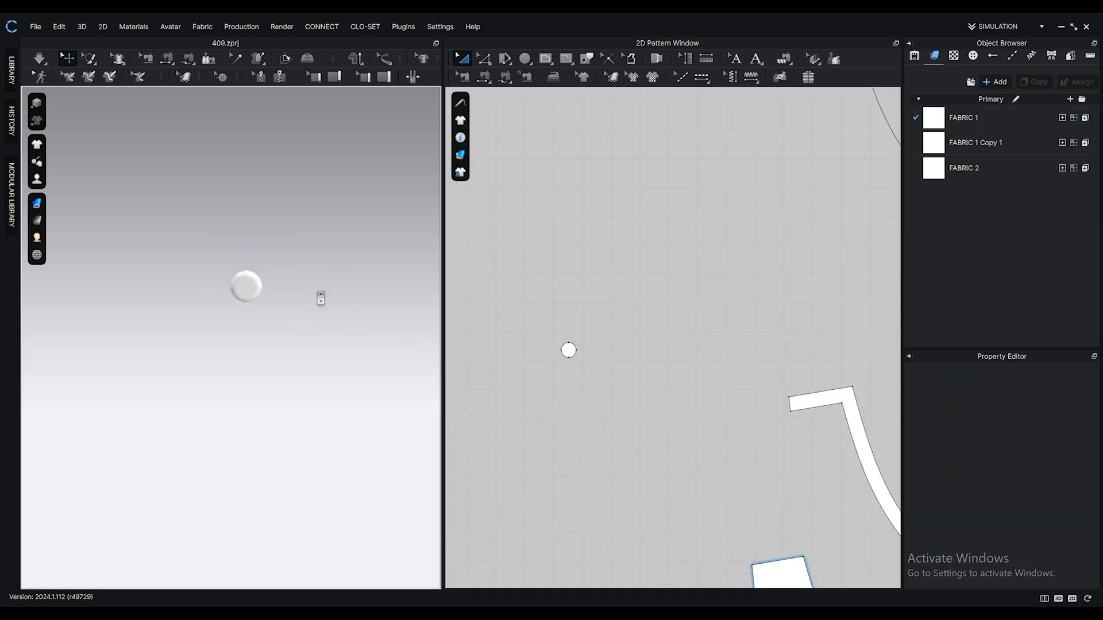
# Draw a closed, curved petal pattern with two pointed ends just above the small circle
pyautogui.click(524, 58)
pyautogui.scroll(8, 541, 270)
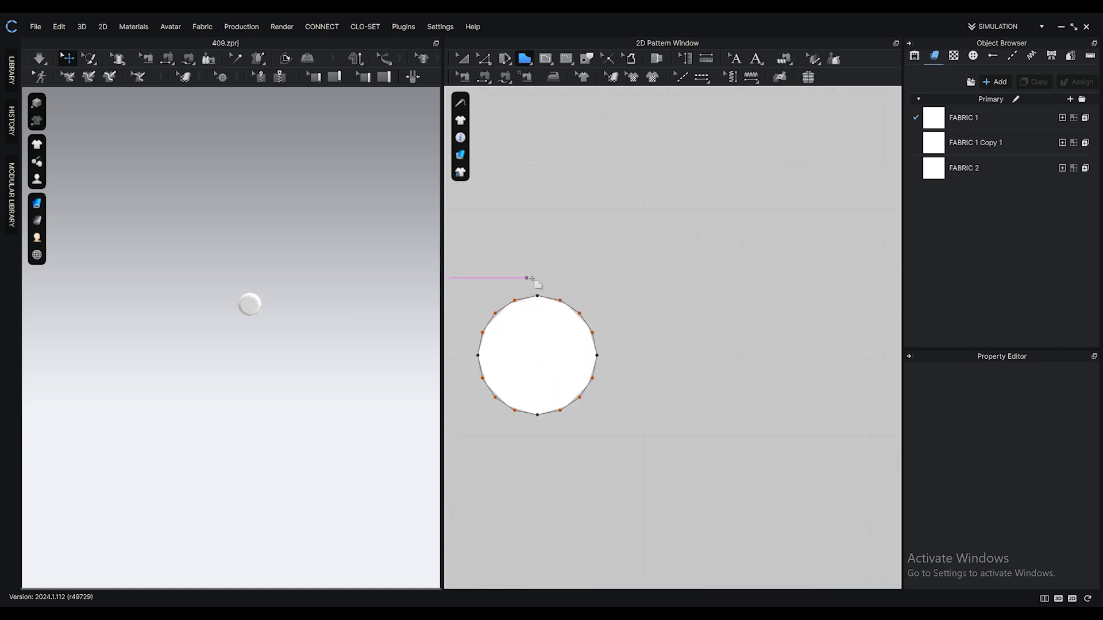
pyautogui.keyDown('ctrl'); pyautogui.click(530, 249); pyautogui.keyUp('ctrl')
pyautogui.moveTo(530, 192); pyautogui.dragTo(536, 278, button='middle')
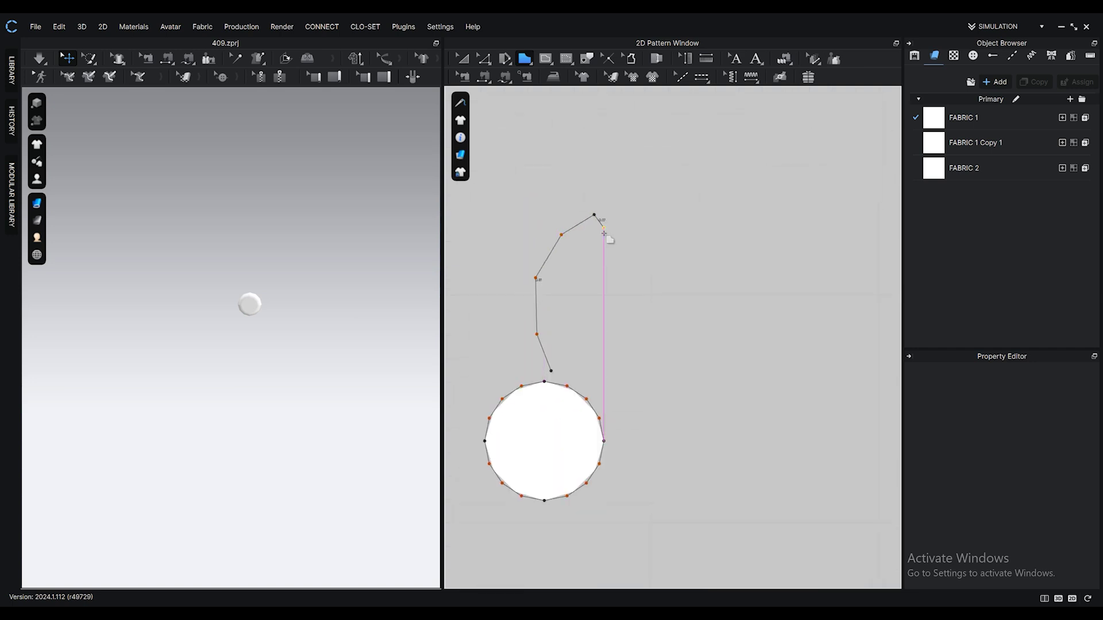
pyautogui.click(552, 370)
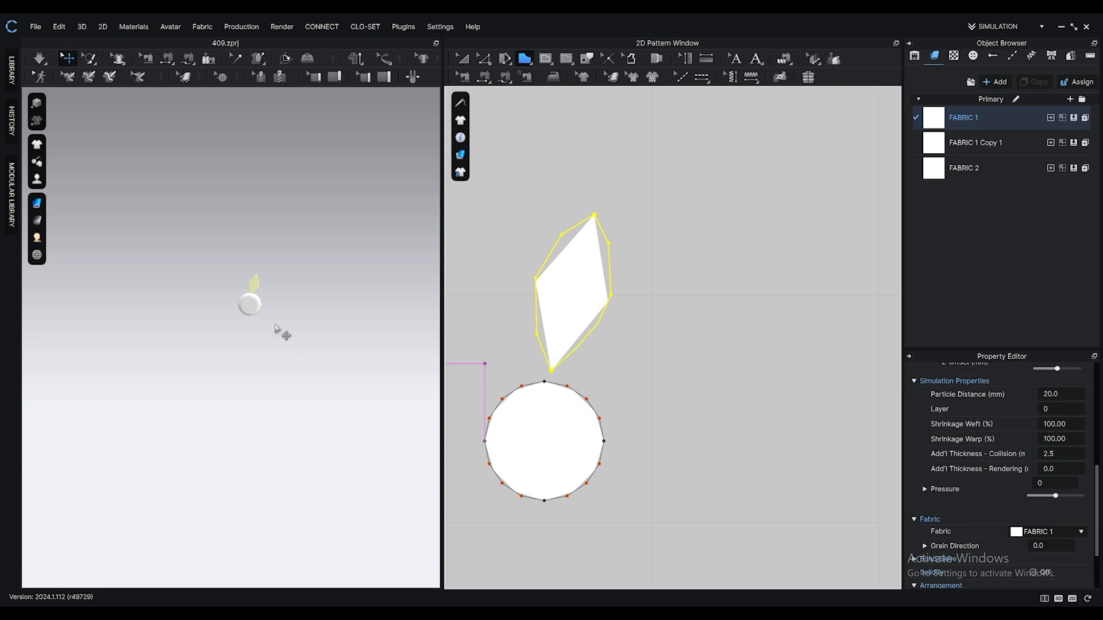
pyautogui.scroll(-2, 278, 335)
pyautogui.moveTo(278, 335); pyautogui.dragTo(279, 398, button='middle')
# Move the petal pattern farther above the circle and set its particle distance to 2 mm
pyautogui.click(462, 59)
pyautogui.moveTo(574, 293); pyautogui.dragTo(574, 240)
pyautogui.click(1063, 399)
pyautogui.write('4')
pyautogui.press('Return')
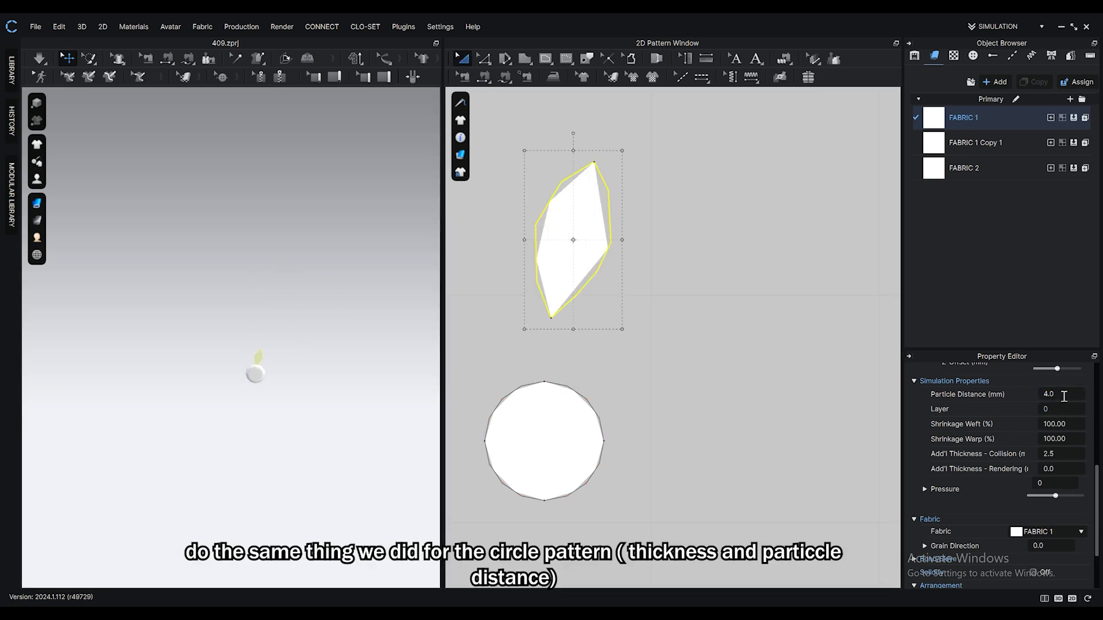
pyautogui.press('Return')
pyautogui.scroll(2, 305, 376)
pyautogui.click(305, 376)
pyautogui.moveTo(266, 367); pyautogui.dragTo(275, 352)
# Set the petal's additional rendering thickness to 2 mm
pyautogui.click(1067, 469)
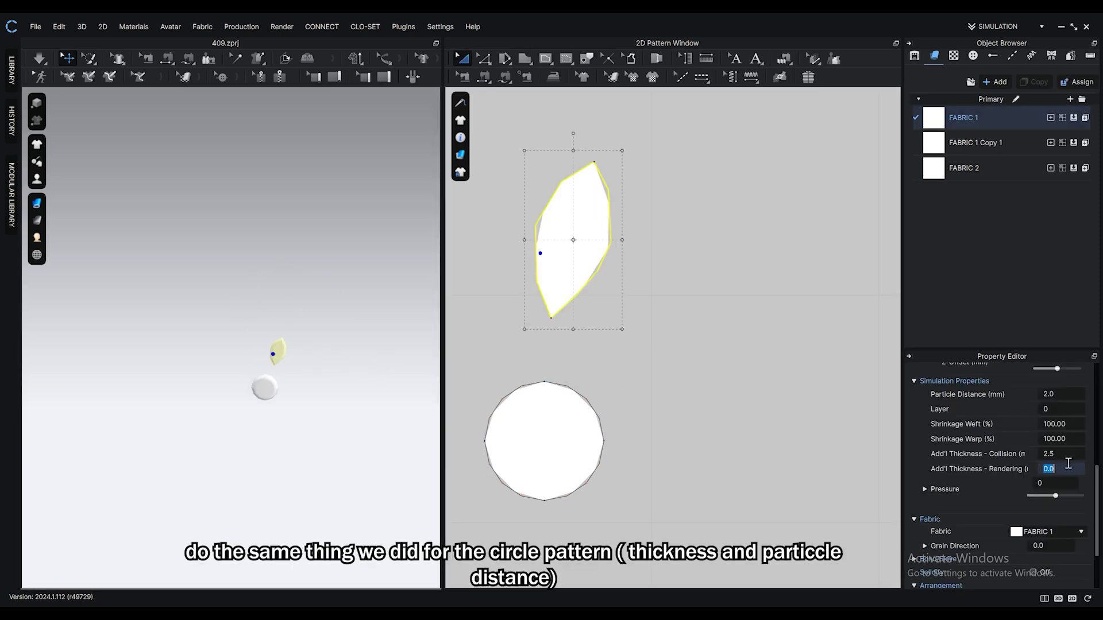
pyautogui.write('5')
pyautogui.press('Return')
pyautogui.click(379, 429)
pyautogui.moveTo(378, 430); pyautogui.dragTo(322, 408, button='right')
pyautogui.click(169, 258)
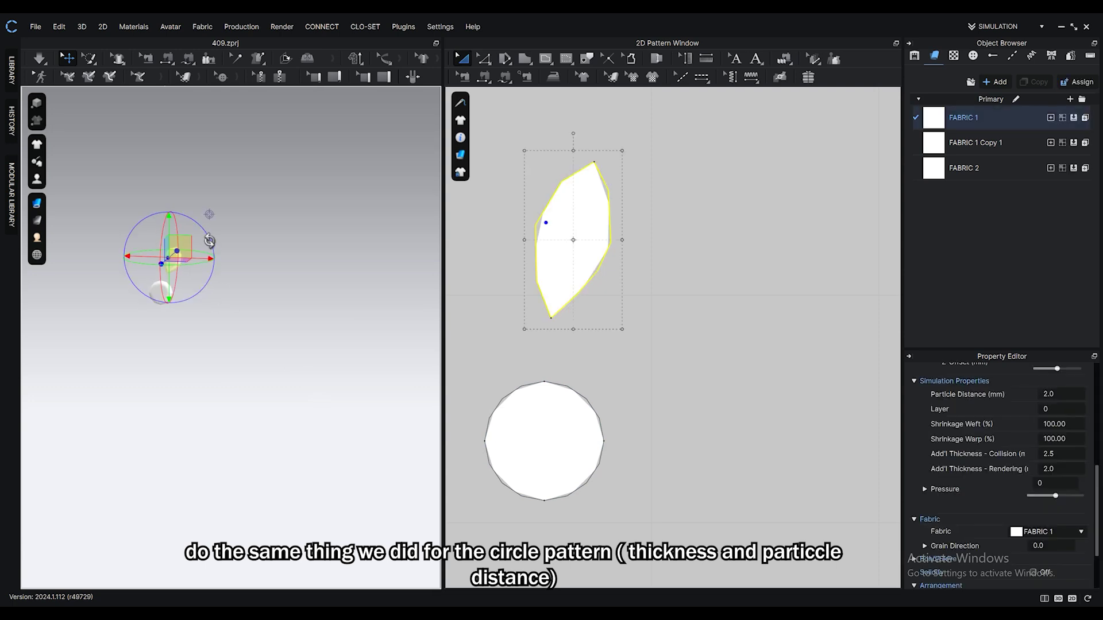
# Enlarge the petal slightly and paste five copies of it at 0.50 cm intervals
pyautogui.moveTo(622, 151); pyautogui.dragTo(632, 138)
pyautogui.moveTo(168, 304); pyautogui.dragTo(193, 302, button='right')
pyautogui.moveTo(189, 245); pyautogui.dragTo(191, 251)
pyautogui.scroll(-2, 605, 262)
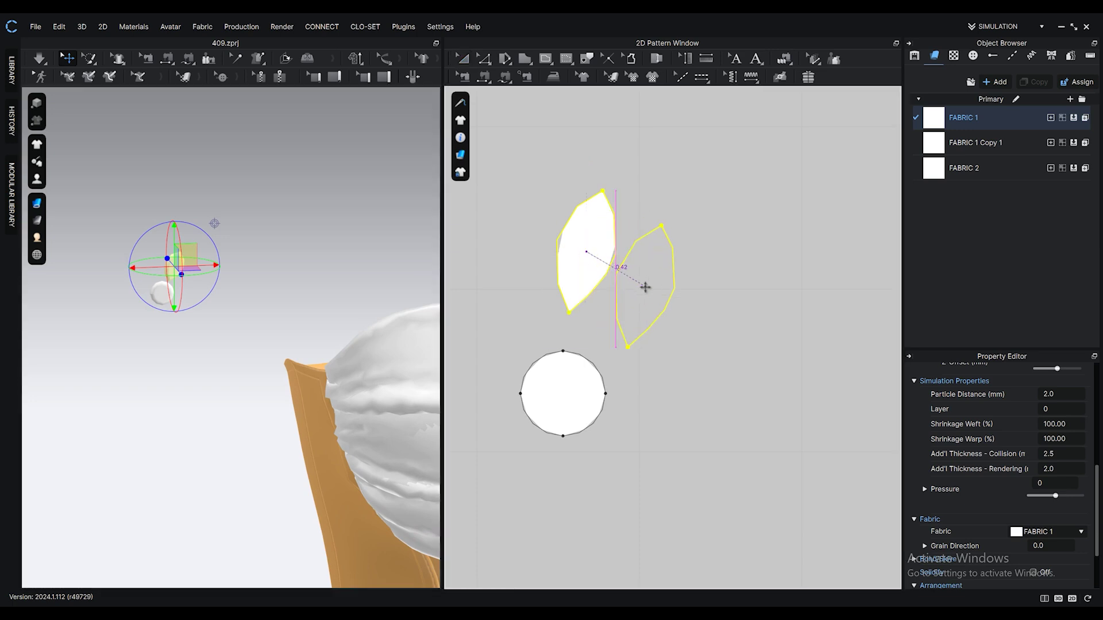
pyautogui.rightClick(649, 270)
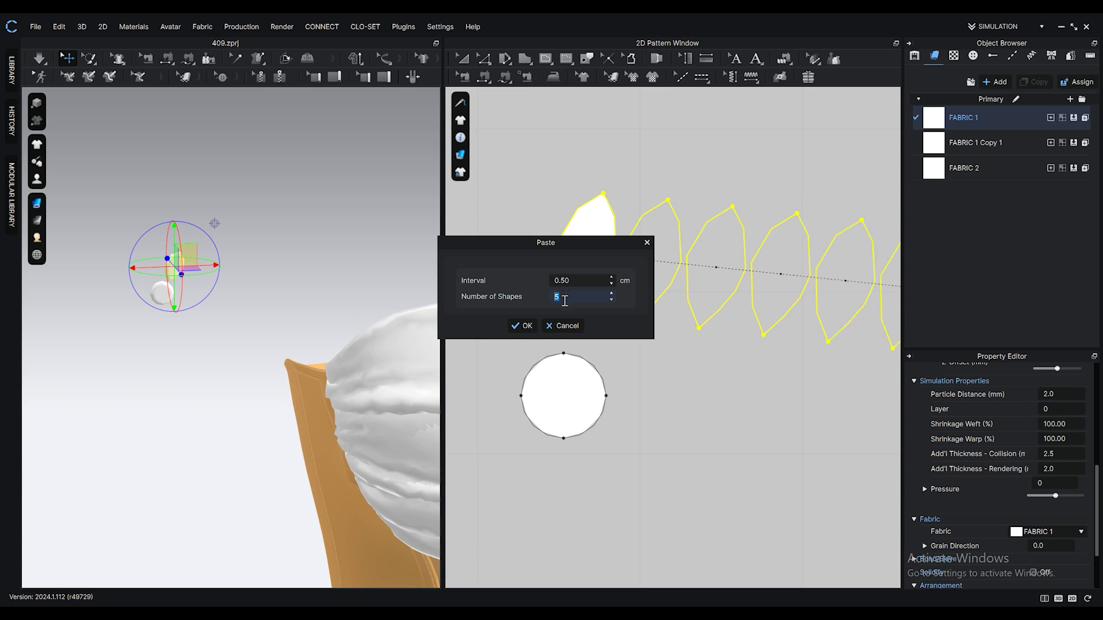
pyautogui.click(522, 326)
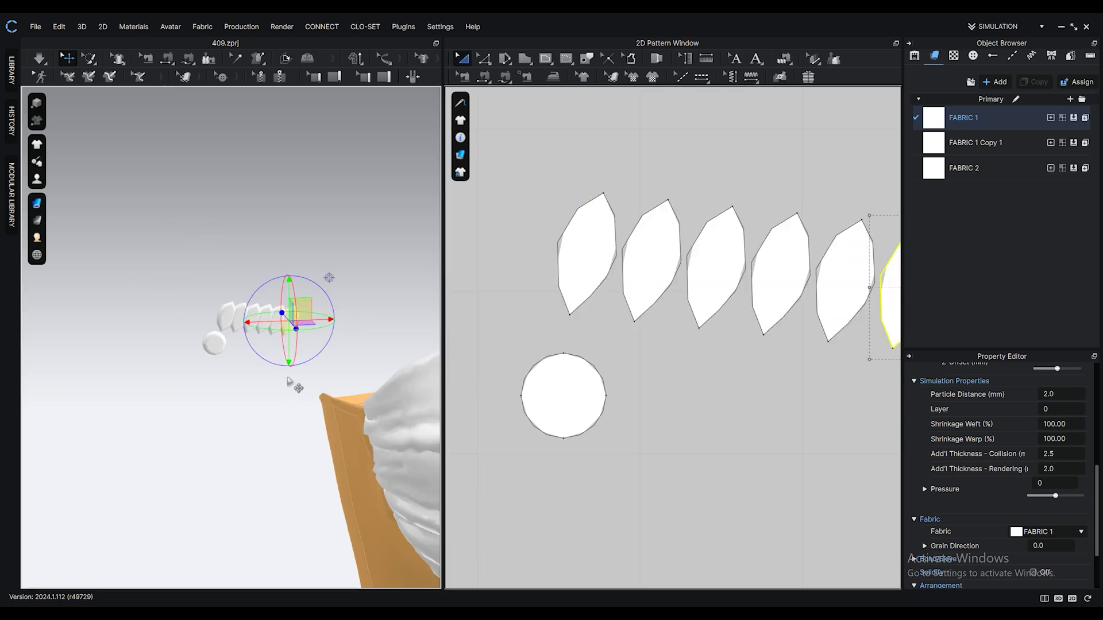
# Set four petal copies aside below the circle in 3D and place the first copy beside the circle
pyautogui.click(301, 271)
pyautogui.keyDown('shift'); pyautogui.click(287, 268); pyautogui.keyUp('shift')
pyautogui.keyDown('shift'); pyautogui.click(271, 268); pyautogui.keyUp('shift')
pyautogui.keyDown('shift'); pyautogui.click(254, 267); pyautogui.keyUp('shift')
pyautogui.moveTo(262, 272); pyautogui.dragTo(235, 391)
pyautogui.moveTo(232, 258); pyautogui.dragTo(240, 283)
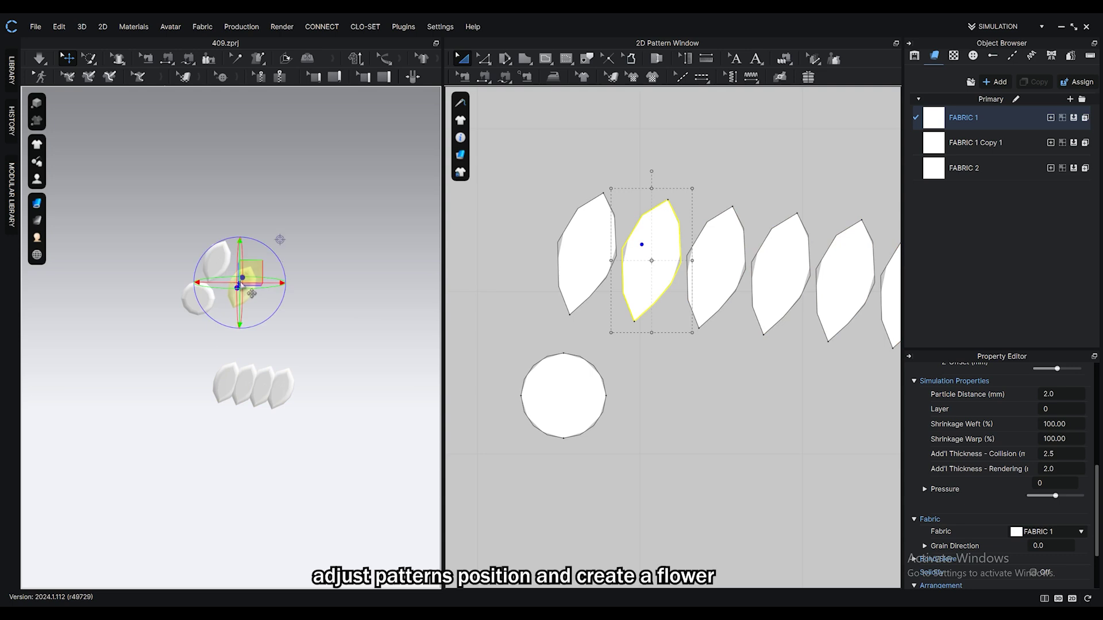
# Rotate and reposition petals in 3D so they point outward from the centre circle
pyautogui.click(224, 385)
pyautogui.moveTo(262, 361); pyautogui.dragTo(251, 319)
pyautogui.click(239, 281)
pyautogui.click(251, 274)
pyautogui.moveTo(274, 235); pyautogui.dragTo(254, 296)
pyautogui.click(315, 261)
pyautogui.moveTo(316, 261); pyautogui.dragTo(342, 257, button='middle')
# Place two more rotated petals around the circle and set the circle's additional rendering thickness to 1 mm
pyautogui.moveTo(265, 376); pyautogui.dragTo(155, 276)
pyautogui.moveTo(207, 242); pyautogui.dragTo(209, 249)
pyautogui.click(295, 366)
pyautogui.moveTo(259, 345); pyautogui.dragTo(269, 404)
pyautogui.moveTo(307, 352); pyautogui.dragTo(202, 226)
pyautogui.click(225, 299)
pyautogui.click(1068, 470)
pyautogui.write('1')
pyautogui.scroll(3, 231, 337)
# Rotate and place the remaining petals to complete a six-petal flower around the circle
pyautogui.click(164, 270)
pyautogui.moveTo(164, 270); pyautogui.dragTo(167, 281)
pyautogui.click(337, 377)
pyautogui.moveTo(377, 357); pyautogui.dragTo(300, 405)
pyautogui.moveTo(347, 367); pyautogui.dragTo(200, 340)
pyautogui.click(232, 377)
pyautogui.moveTo(183, 285); pyautogui.dragTo(178, 283)
# Set the additional rendering thickness of all six petals to 1.6 mm
pyautogui.click(180, 280)
pyautogui.keyDown('shift'); pyautogui.click(192, 231); pyautogui.keyUp('shift')
pyautogui.keyDown('shift'); pyautogui.click(253, 215); pyautogui.keyUp('shift')
pyautogui.keyDown('shift'); pyautogui.click(272, 271); pyautogui.keyUp('shift')
pyautogui.keyDown('shift'); pyautogui.click(260, 329); pyautogui.keyUp('shift')
pyautogui.keyDown('shift'); pyautogui.click(204, 332); pyautogui.keyUp('shift')
pyautogui.click(1072, 469)
pyautogui.write('1.6')
pyautogui.scroll(2, 224, 336)
# Nudge individual petals closer to the centre circle to even out the flower
pyautogui.click(190, 300)
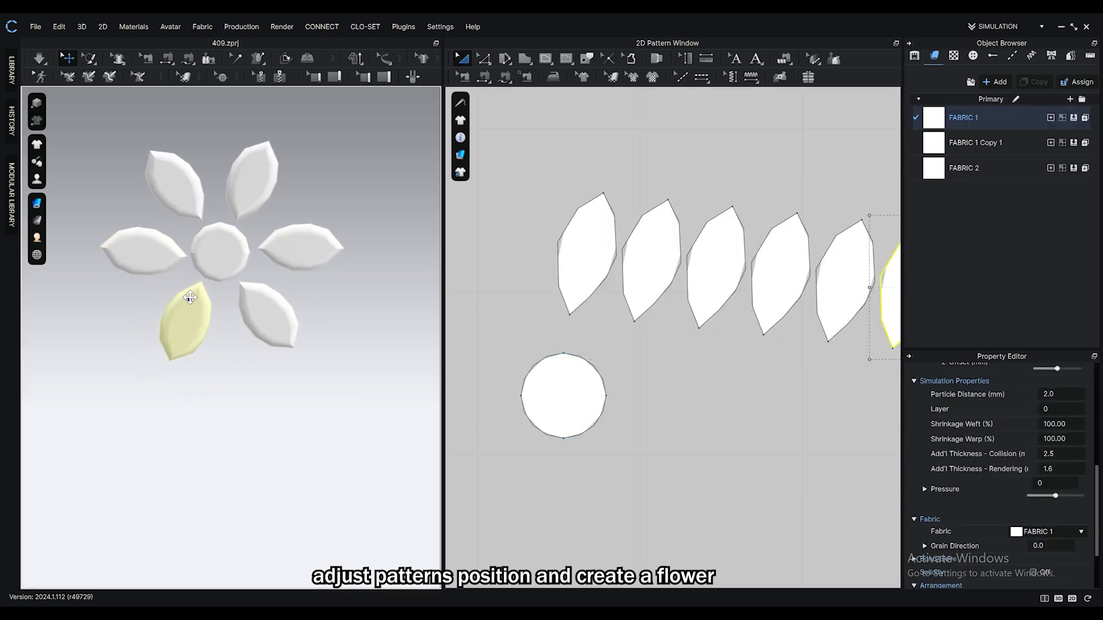
pyautogui.moveTo(259, 303); pyautogui.dragTo(253, 299)
pyautogui.moveTo(288, 250); pyautogui.dragTo(282, 250)
pyautogui.moveTo(248, 199); pyautogui.dragTo(247, 203)
pyautogui.click(173, 223)
pyautogui.moveTo(180, 199); pyautogui.dragTo(182, 203)
# Align the depth of the flower's petals with the centre circle, working from a side view
pyautogui.moveTo(339, 270); pyautogui.dragTo(221, 295, button='right')
pyautogui.click(178, 365)
pyautogui.keyDown('shift'); pyautogui.click(206, 363); pyautogui.keyUp('shift')
pyautogui.moveTo(213, 364); pyautogui.dragTo(231, 368, button='right')
pyautogui.moveTo(223, 366); pyautogui.dragTo(243, 366)
pyautogui.moveTo(123, 353)
pyautogui.mouseDown(button='right')
pyautogui.moveTo(232, 347)
pyautogui.moveTo(124, 339)
pyautogui.mouseUp(button='right')
pyautogui.click(109, 310)
pyautogui.moveTo(121, 307); pyautogui.dragTo(105, 307)
pyautogui.click(74, 250)
pyautogui.moveTo(86, 250); pyautogui.dragTo(102, 250)
# Correct the depth of the remaining misaligned petals from the opposite side so the flower lies flat
pyautogui.moveTo(102, 252); pyautogui.dragTo(201, 264, button='right')
pyautogui.click(196, 267)
pyautogui.moveTo(155, 283); pyautogui.dragTo(224, 218, button='middle')
pyautogui.moveTo(224, 217); pyautogui.dragTo(115, 220, button='right')
pyautogui.click(231, 161)
pyautogui.moveTo(258, 168); pyautogui.dragTo(254, 168)
pyautogui.click(228, 299)
pyautogui.moveTo(255, 305); pyautogui.dragTo(251, 305)
pyautogui.moveTo(201, 310); pyautogui.dragTo(308, 322, button='right')
pyautogui.scroll(-8, 609, 278)
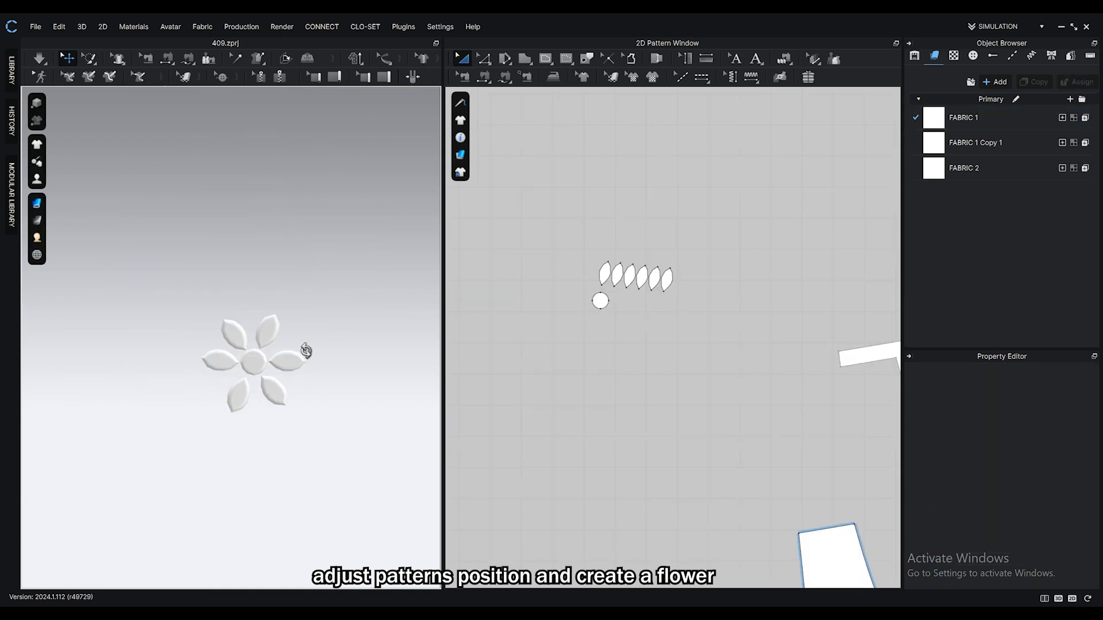
# Select the six petals and the centre circle and convert them to a trim
pyautogui.click(262, 364)
pyautogui.click(298, 273)
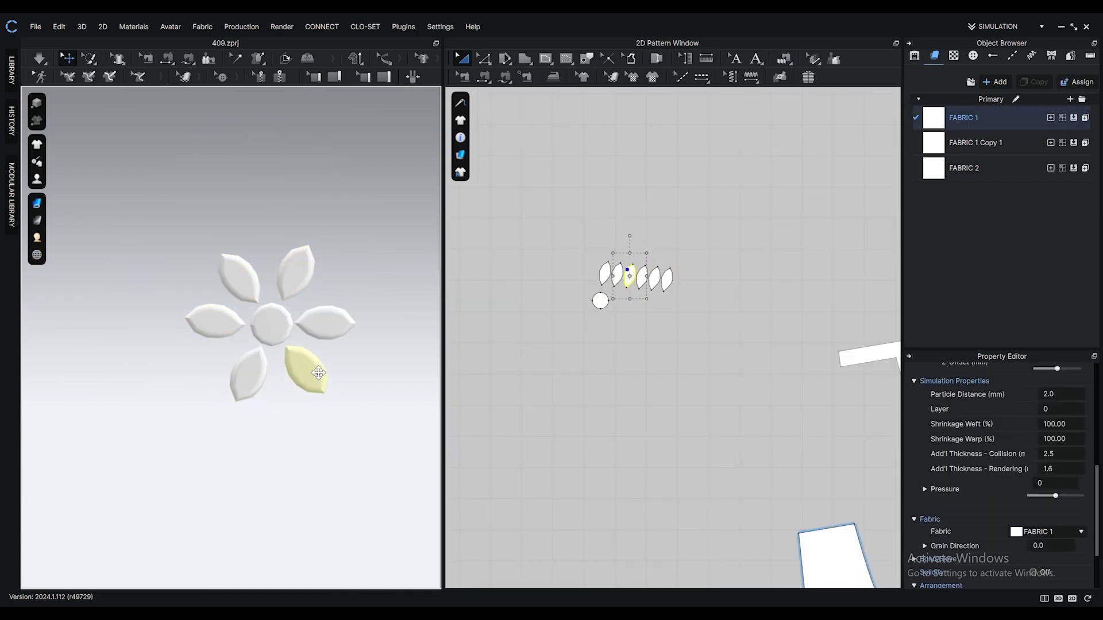
pyautogui.hotkey('ctrl', 'a')
pyautogui.rightClick(284, 310)
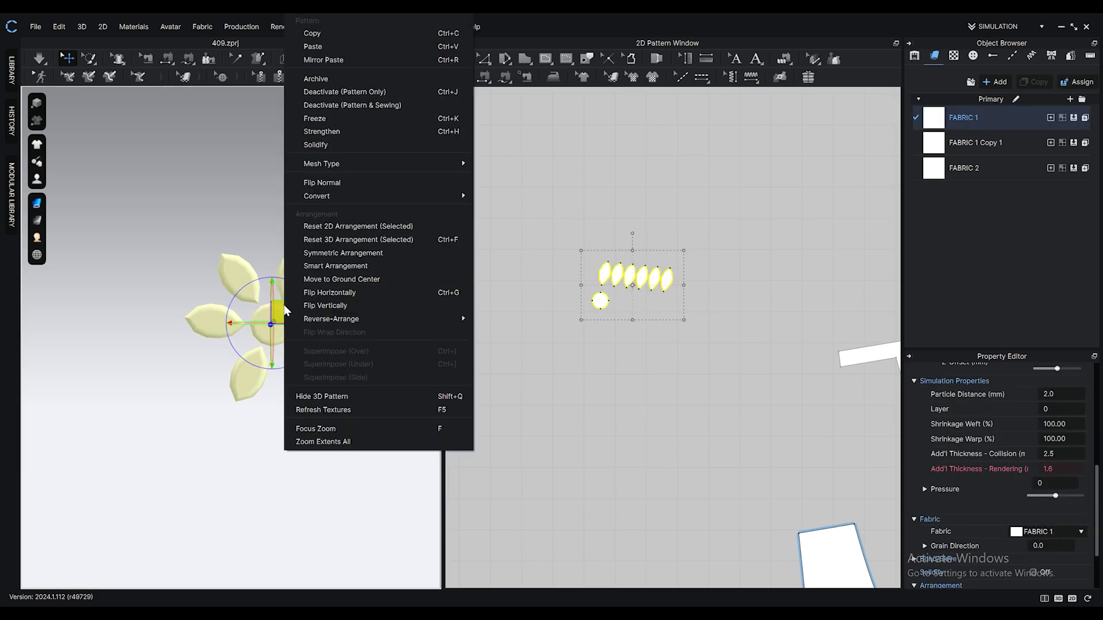
pyautogui.moveTo(366, 201)
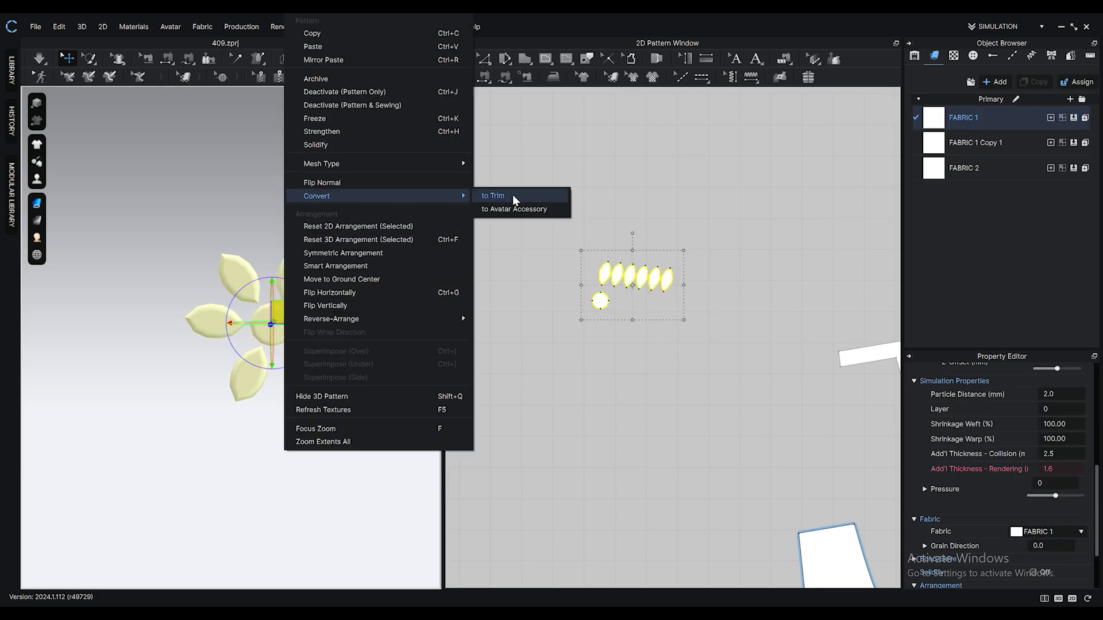
pyautogui.click(513, 196)
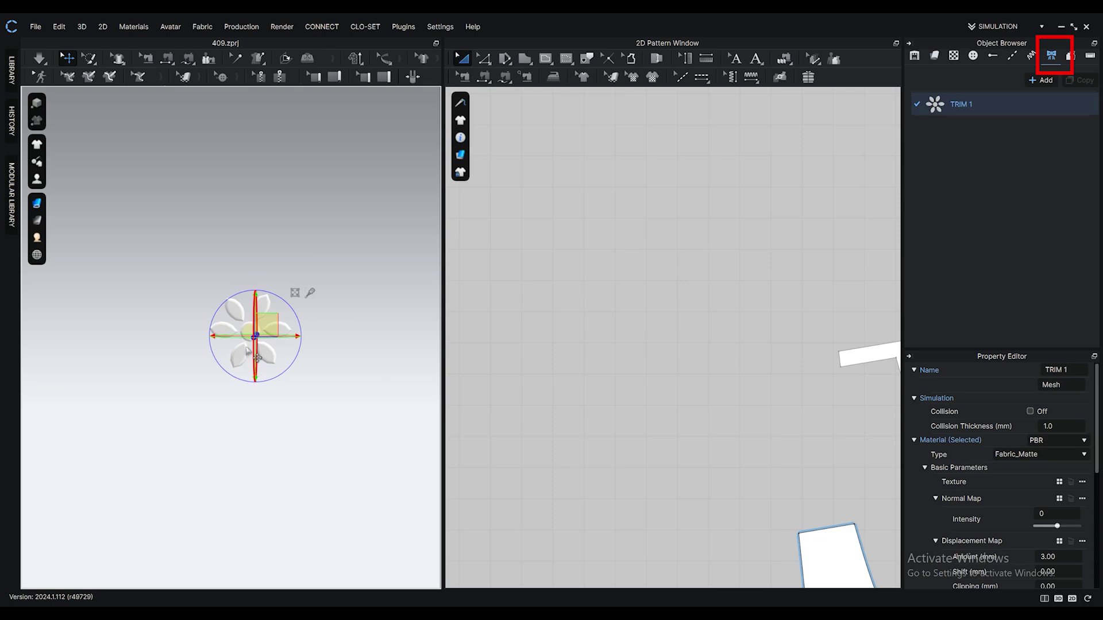
# Set the flower trim's material type to Glass (Render Only)
pyautogui.moveTo(260, 355); pyautogui.dragTo(269, 374, button='right')
pyautogui.click(270, 376)
pyautogui.scroll(-4, 271, 377)
pyautogui.moveTo(271, 377); pyautogui.dragTo(230, 337, button='middle')
pyautogui.scroll(3, 232, 340)
pyautogui.click(178, 228)
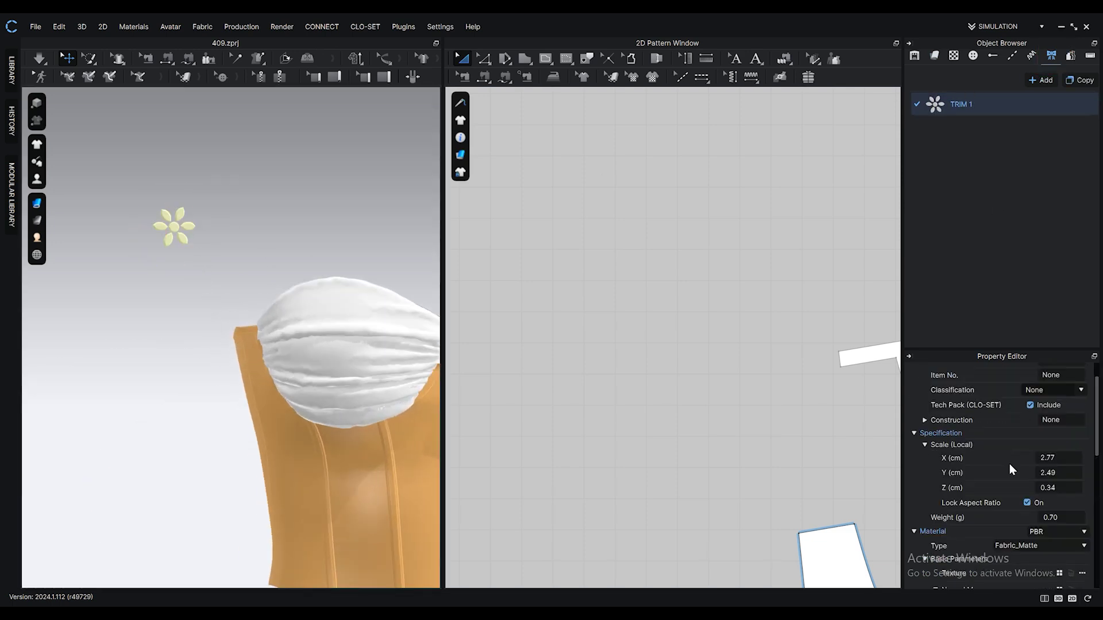
pyautogui.scroll(-4, 1034, 430)
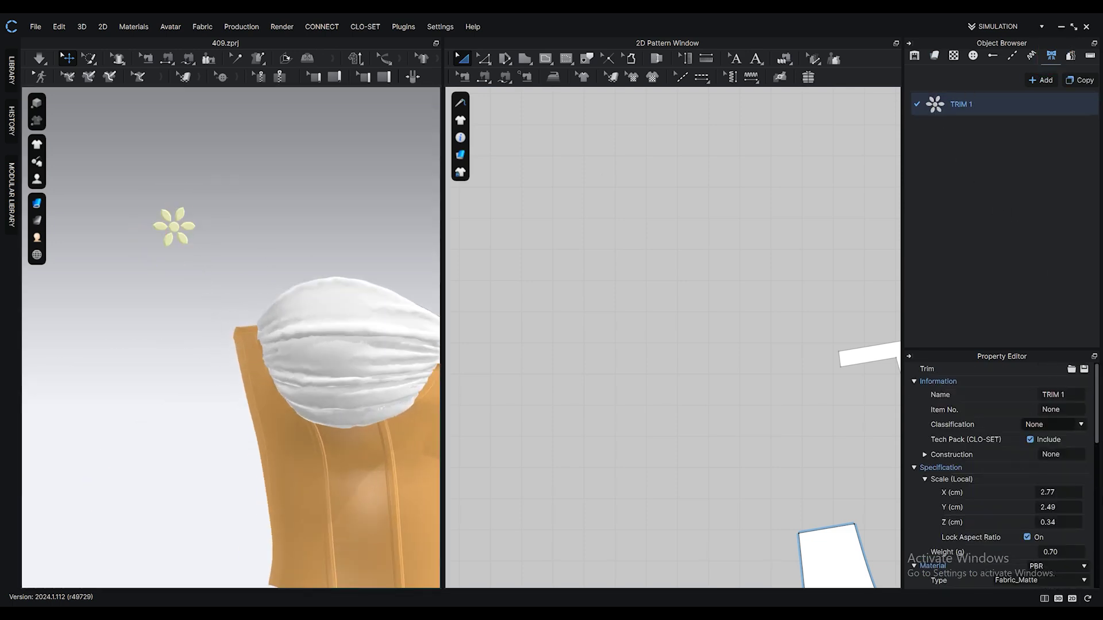
pyautogui.click(1020, 409)
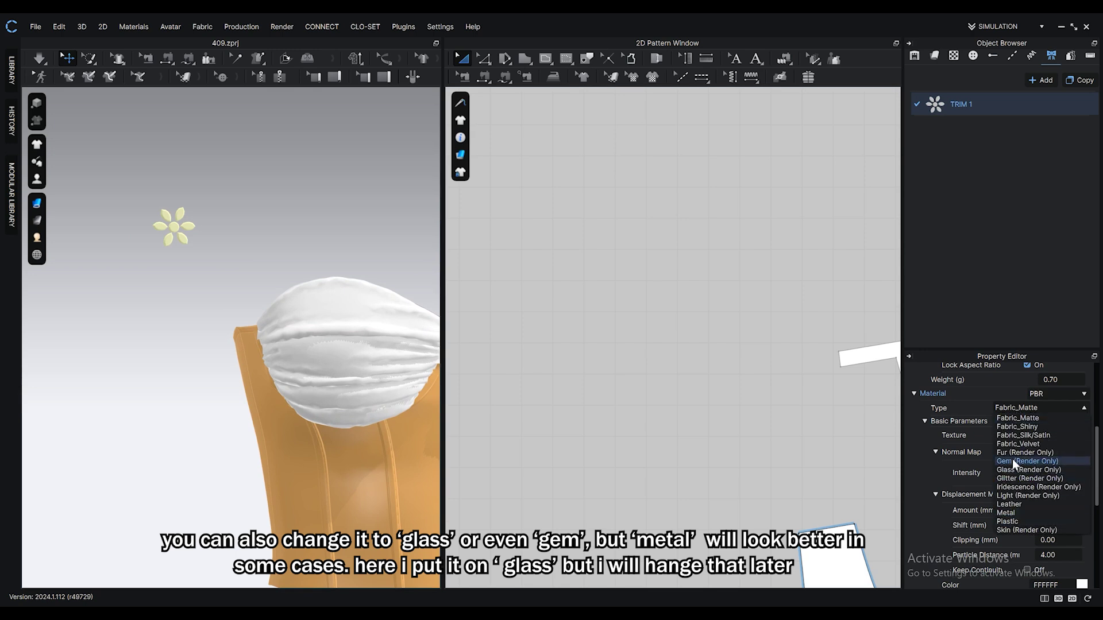
pyautogui.click(1067, 452)
# Change the flower trim's color to a deep blue palette swatch
pyautogui.click(1082, 564)
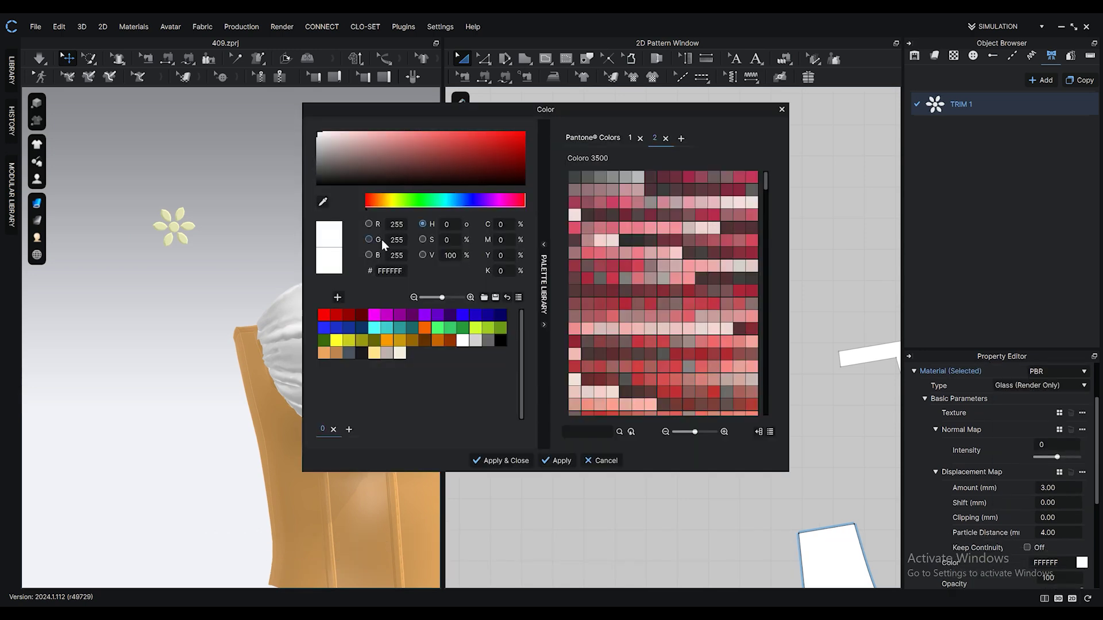
pyautogui.click(463, 316)
pyautogui.click(486, 460)
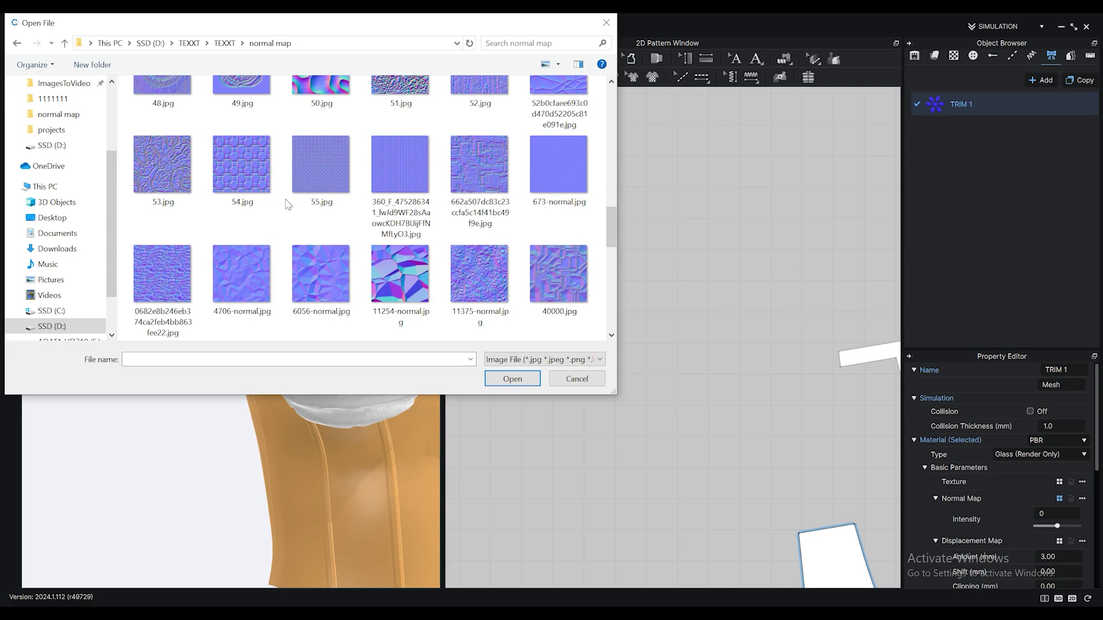
# Apply 11254-normal.jpg as the flower trim's normal map and set its Repeat U and V to 0.07
pyautogui.doubleClick(404, 263)
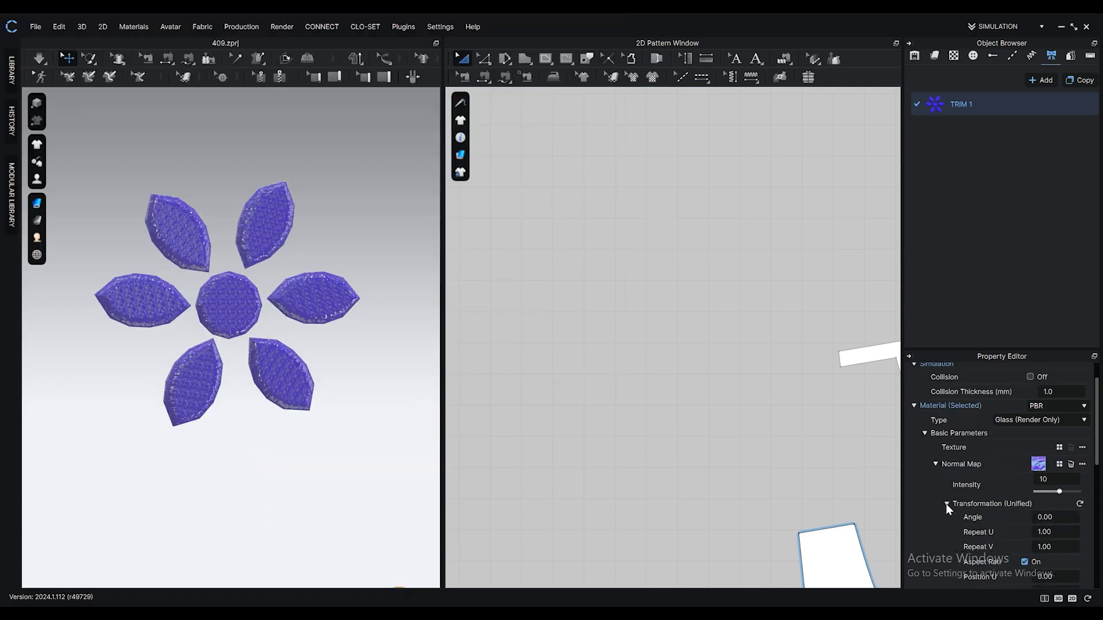
pyautogui.press('Return')
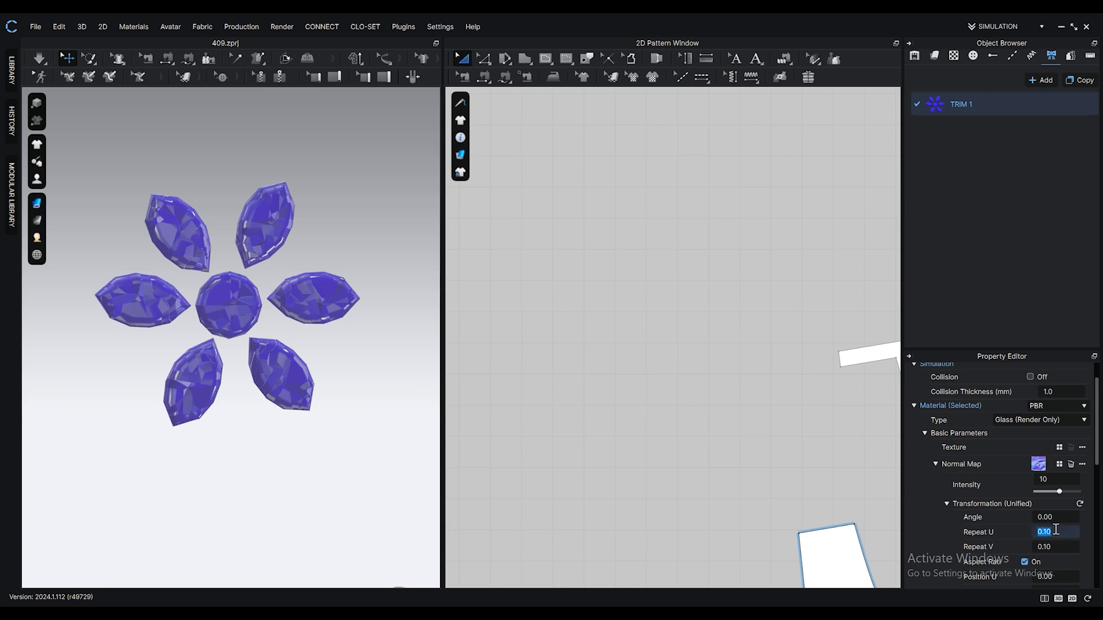
pyautogui.press('Return')
pyautogui.scroll(-5, 182, 189)
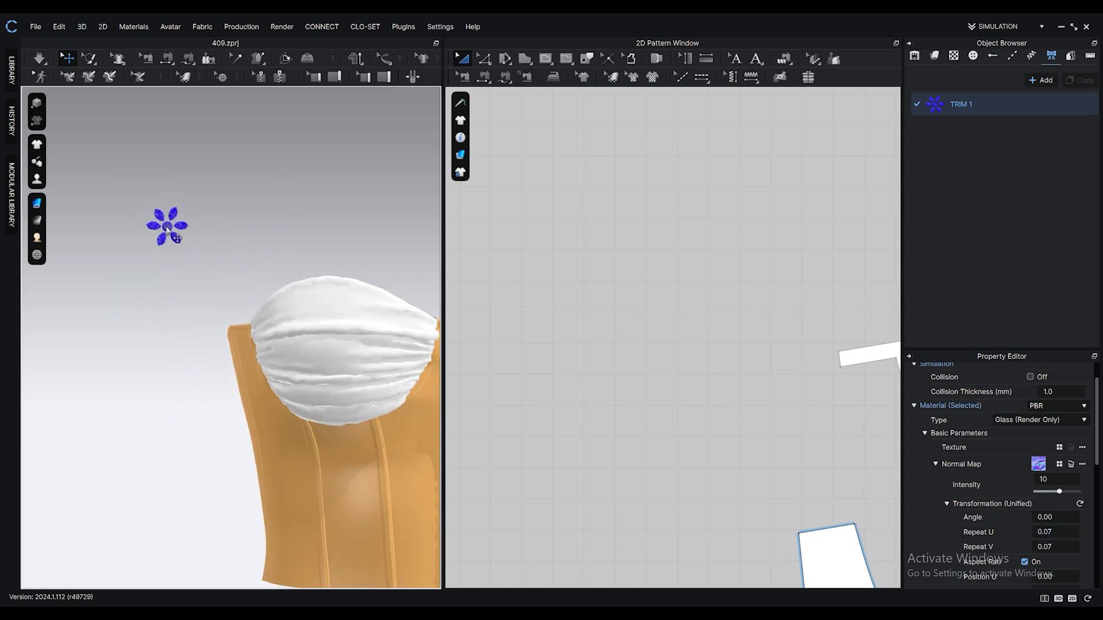
# Place the blue flower trim on the two front panels, one on each side of the button row
pyautogui.click(208, 201)
pyautogui.scroll(-1, 201, 204)
pyautogui.click(163, 193)
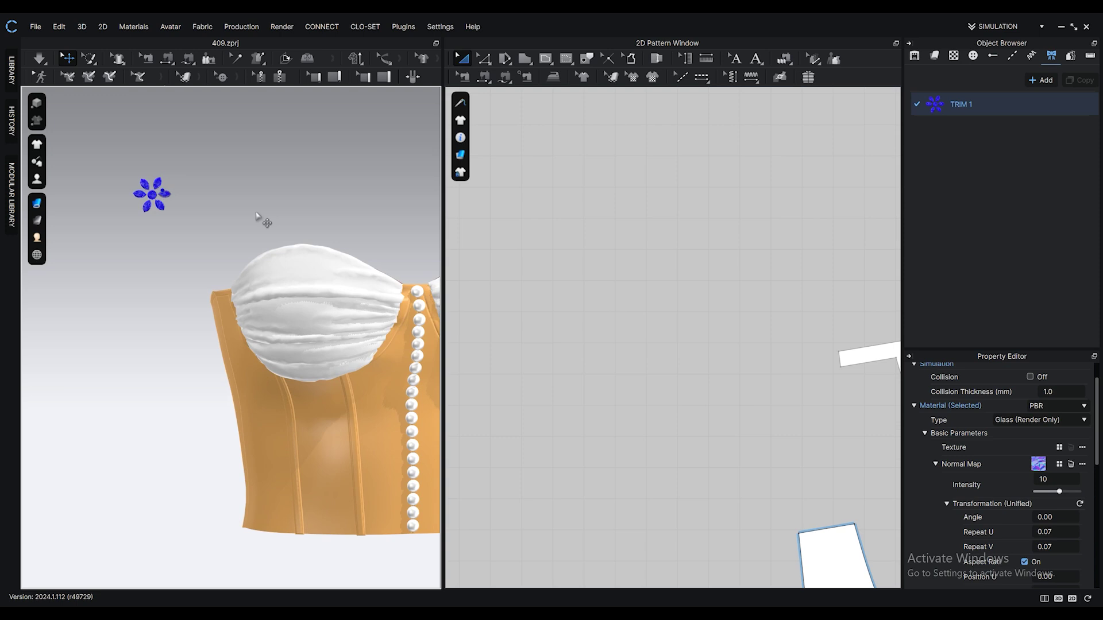
pyautogui.click(319, 440)
pyautogui.scroll(-1, 345, 459)
pyautogui.scroll(3, 349, 459)
pyautogui.moveTo(352, 454); pyautogui.dragTo(244, 356, button='middle')
pyautogui.click(422, 377)
pyautogui.scroll(-2, 422, 376)
pyautogui.moveTo(422, 377); pyautogui.dragTo(391, 357, button='middle')
# Duplicate TRIM 1 and place a flower of the copy low on the left front panel beside the button row
pyautogui.click(977, 105)
pyautogui.click(1080, 80)
pyautogui.moveTo(319, 346); pyautogui.dragTo(286, 347, button='middle')
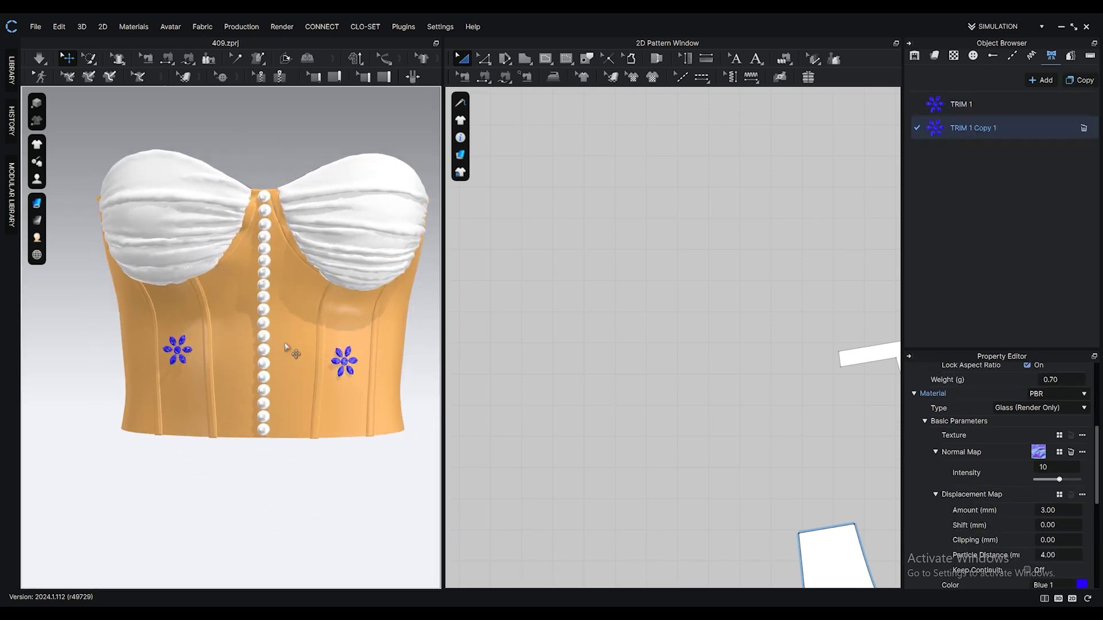
pyautogui.click(348, 367)
pyautogui.click(232, 396)
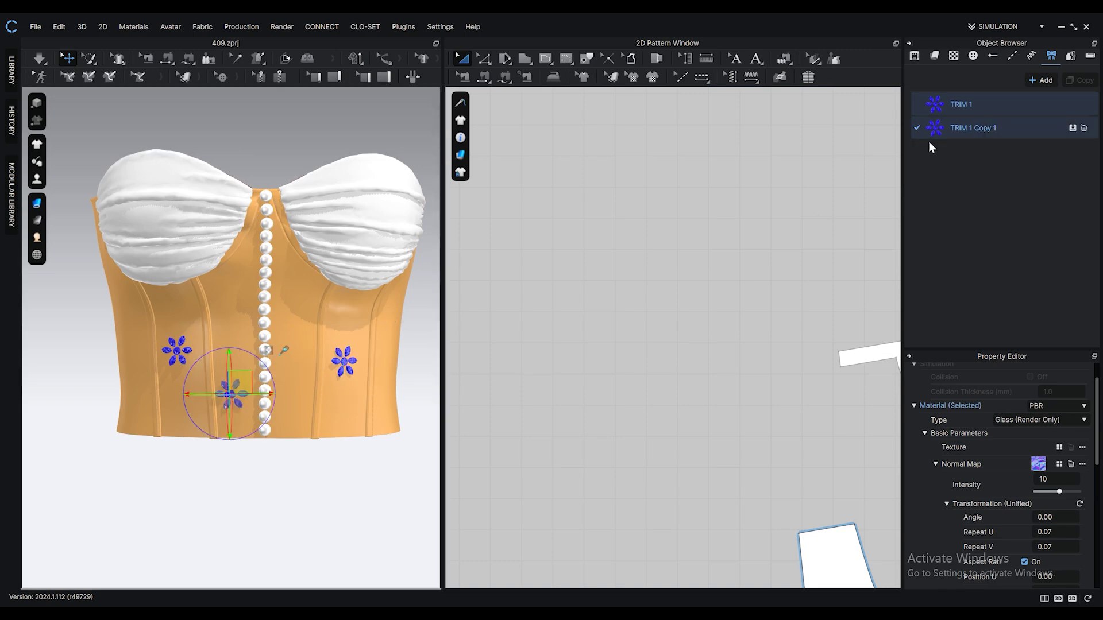
pyautogui.moveTo(232, 395); pyautogui.dragTo(231, 396)
pyautogui.moveTo(232, 396); pyautogui.dragTo(232, 368, button='middle')
pyautogui.scroll(2, 232, 368)
# Change the color of TRIM 1 Copy 1 to the dark red palette swatch (930000)
pyautogui.click(990, 129)
pyautogui.scroll(-3, 1044, 458)
pyautogui.click(1083, 447)
pyautogui.click(348, 315)
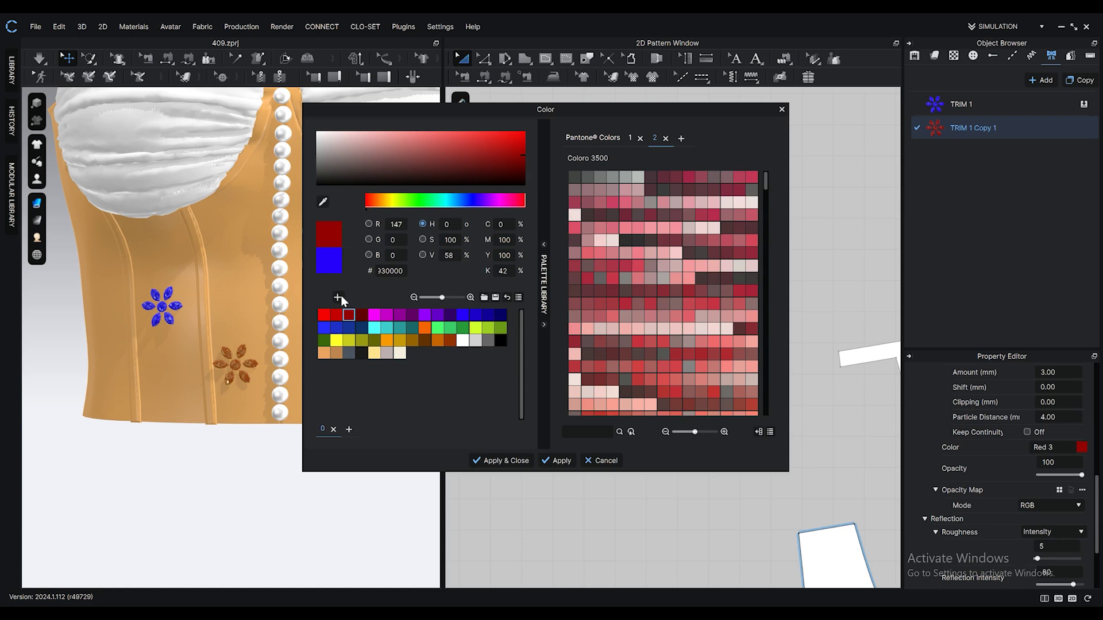
pyautogui.click(501, 460)
# Paste two more red flowers on the right half of the corset, one on the outer side panel and one near the hem
pyautogui.scroll(-3, 207, 458)
pyautogui.moveTo(206, 459); pyautogui.dragTo(214, 458, button='right')
pyautogui.click(214, 457)
pyautogui.moveTo(270, 396); pyautogui.dragTo(257, 370, button='right')
pyautogui.click(254, 360)
pyautogui.click(257, 432)
pyautogui.click(248, 358)
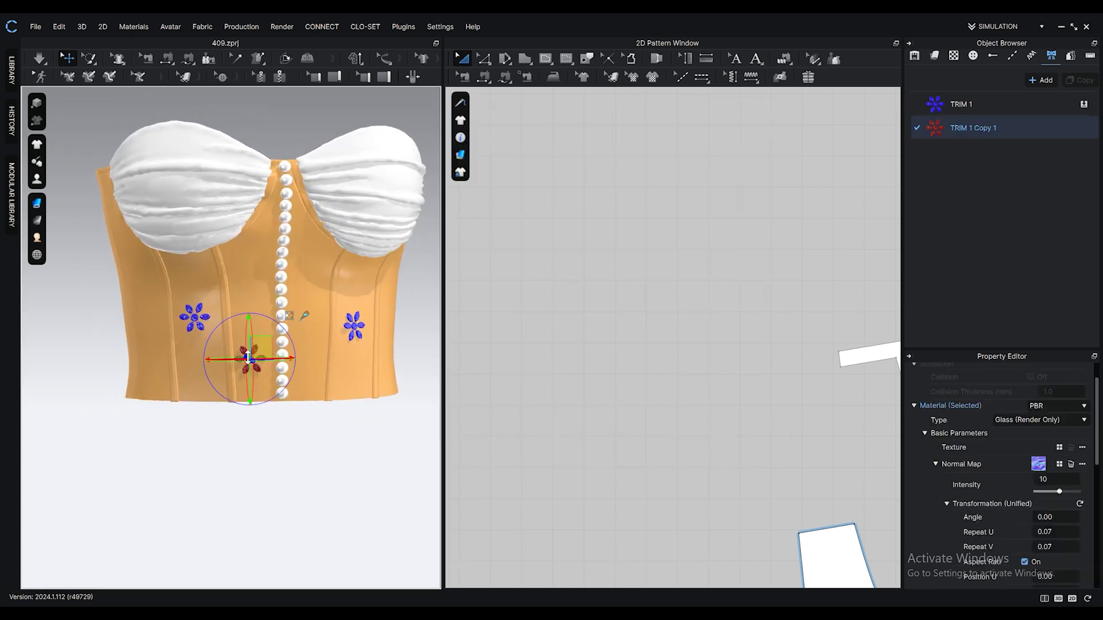
pyautogui.click(325, 294)
pyautogui.moveTo(322, 339)
pyautogui.mouseDown(button='right')
pyautogui.moveTo(296, 349)
pyautogui.moveTo(324, 343)
pyautogui.mouseUp(button='right')
pyautogui.moveTo(325, 344); pyautogui.dragTo(244, 374, button='middle')
pyautogui.moveTo(244, 374); pyautogui.dragTo(250, 369, button='right')
pyautogui.moveTo(236, 332); pyautogui.dragTo(321, 336)
pyautogui.moveTo(321, 339); pyautogui.dragTo(304, 362, button='right')
pyautogui.hotkey('ctrl', 'v')
pyautogui.click(261, 392)
# Duplicate TRIM 1 Copy 1 and apply the copy to the flower near the right hem
pyautogui.click(973, 128)
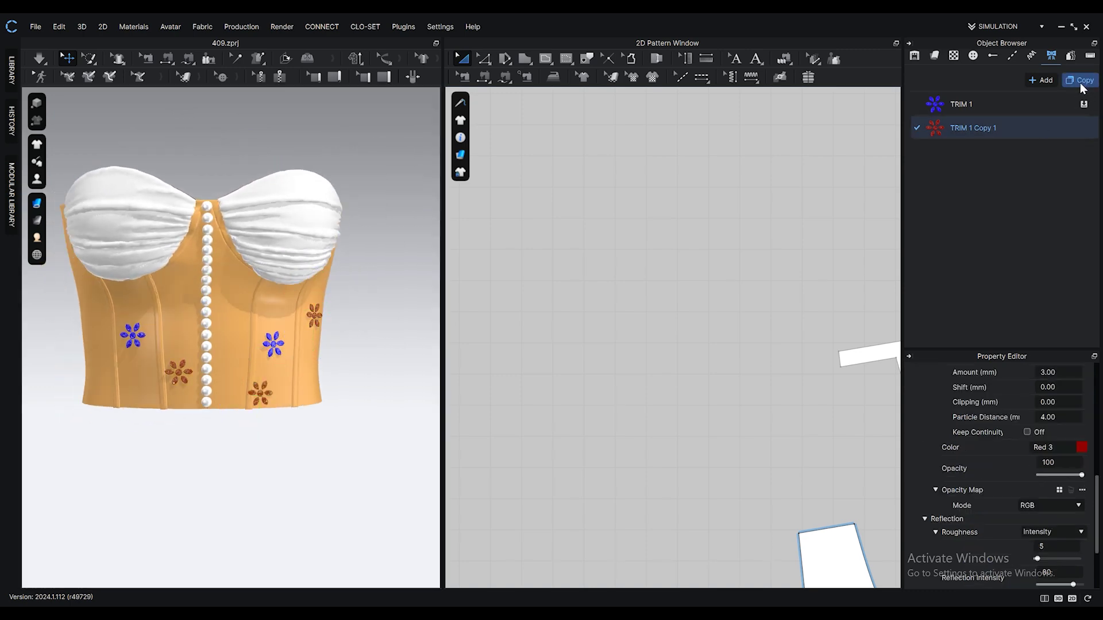
pyautogui.click(1084, 82)
pyautogui.scroll(3, 293, 356)
pyautogui.moveTo(933, 159); pyautogui.dragTo(304, 372)
pyautogui.scroll(-2, 314, 232)
pyautogui.moveTo(314, 232); pyautogui.dragTo(301, 393, button='middle')
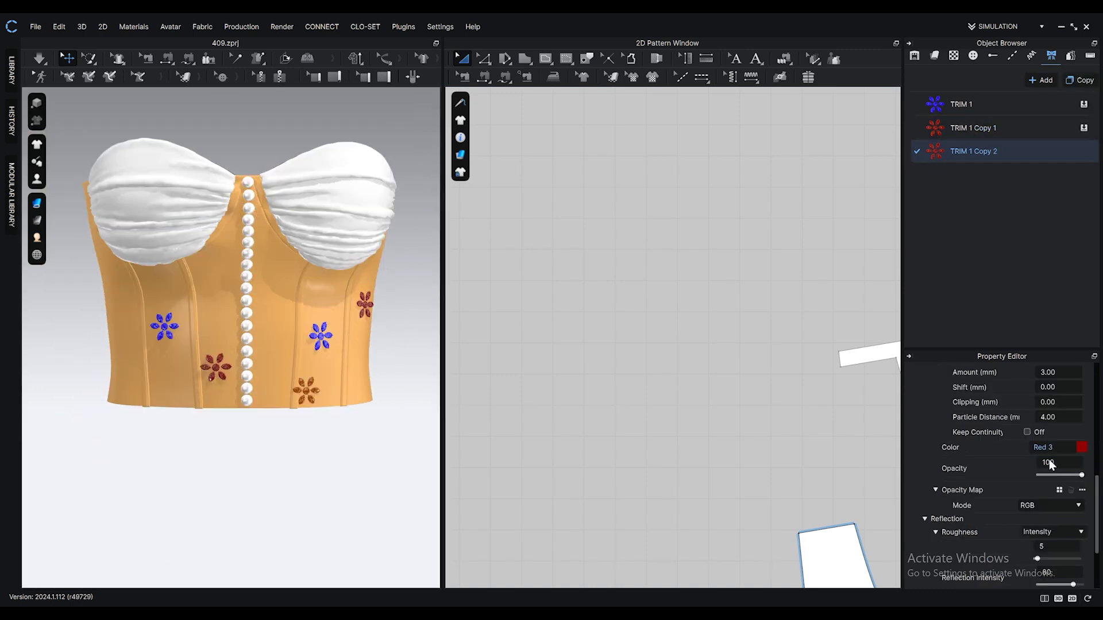
# Change the color of TRIM 1 Copy 2 to light pink (FD90FF)
pyautogui.scroll(-1, 1006, 460)
pyautogui.click(1082, 422)
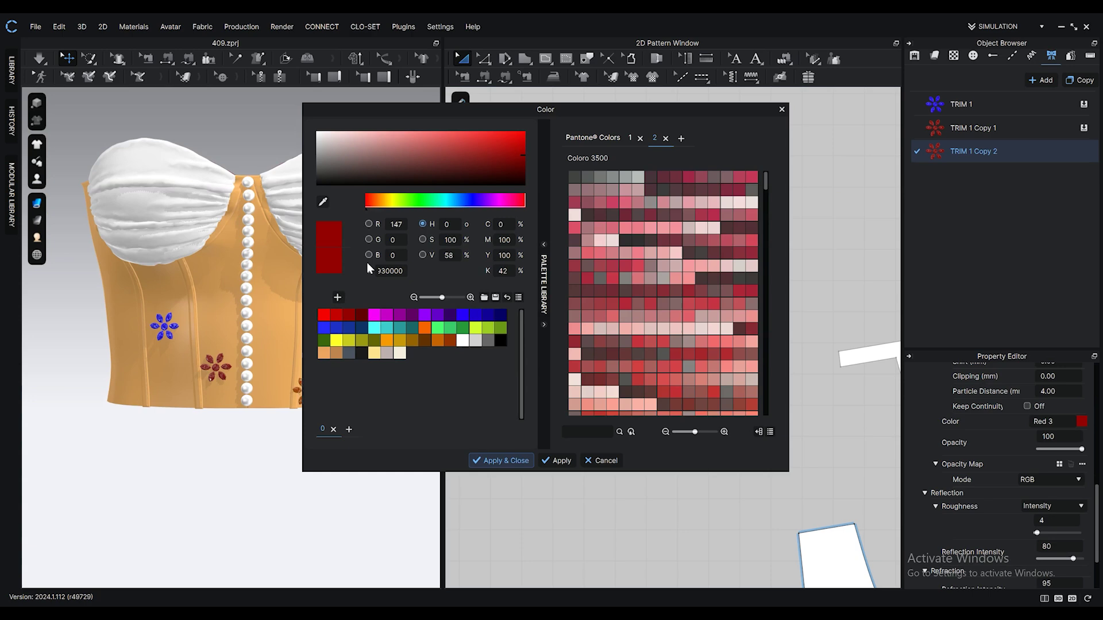
pyautogui.click(374, 315)
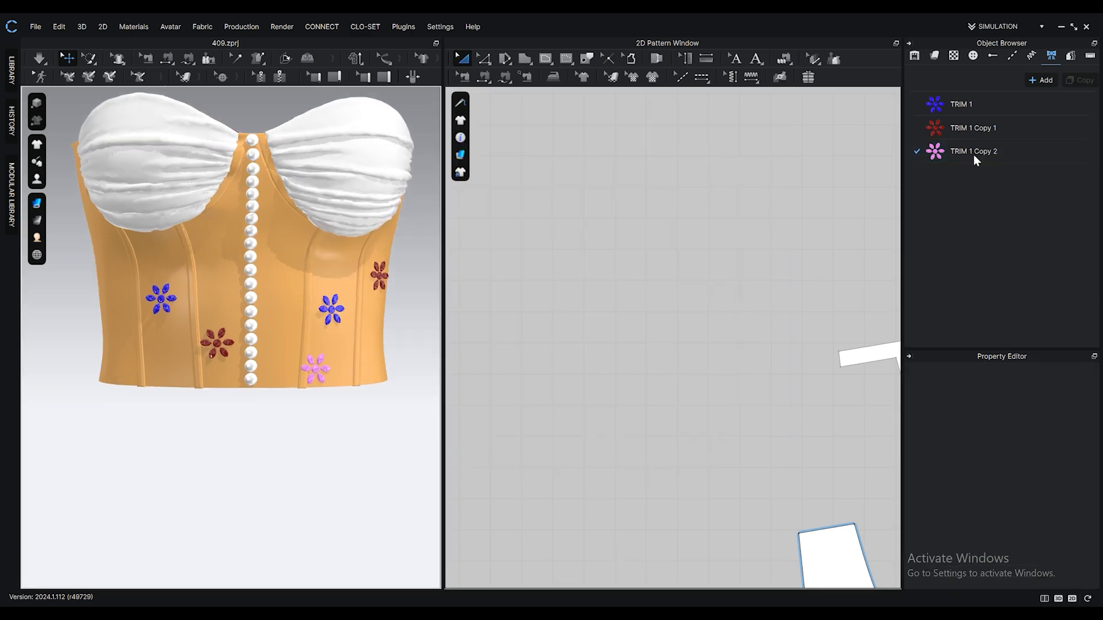
# Lighten the color of TRIM 1 Copy 1 to a soft coral red
pyautogui.click(973, 127)
pyautogui.click(1081, 422)
pyautogui.click(501, 460)
# Change the color of TRIM 1 to light blue (A9C8FF)
pyautogui.click(961, 104)
pyautogui.click(1082, 421)
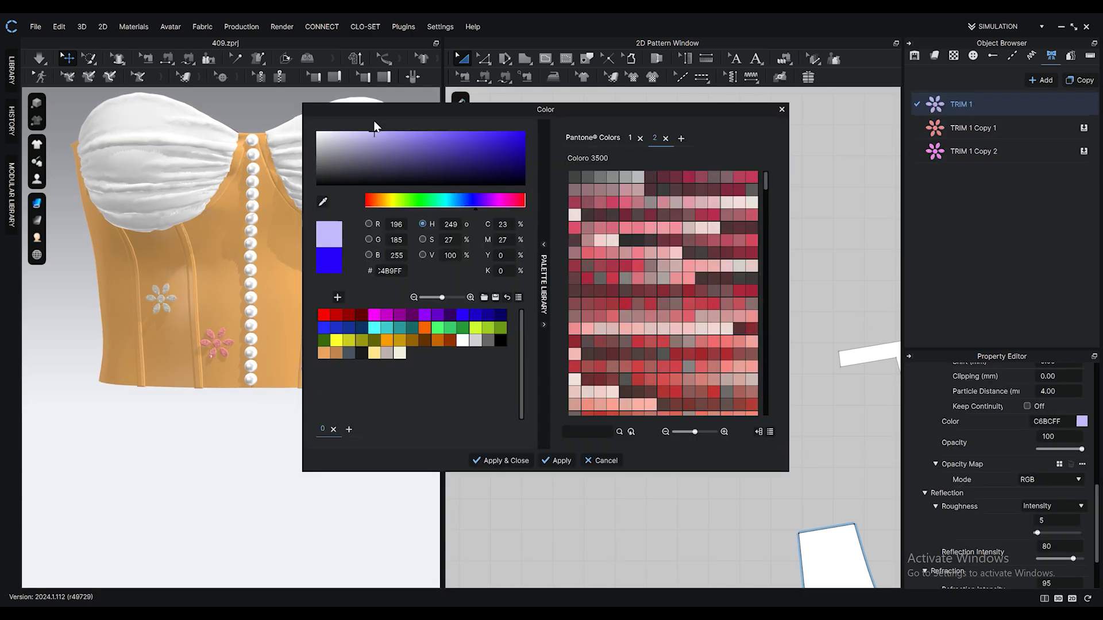
pyautogui.click(392, 144)
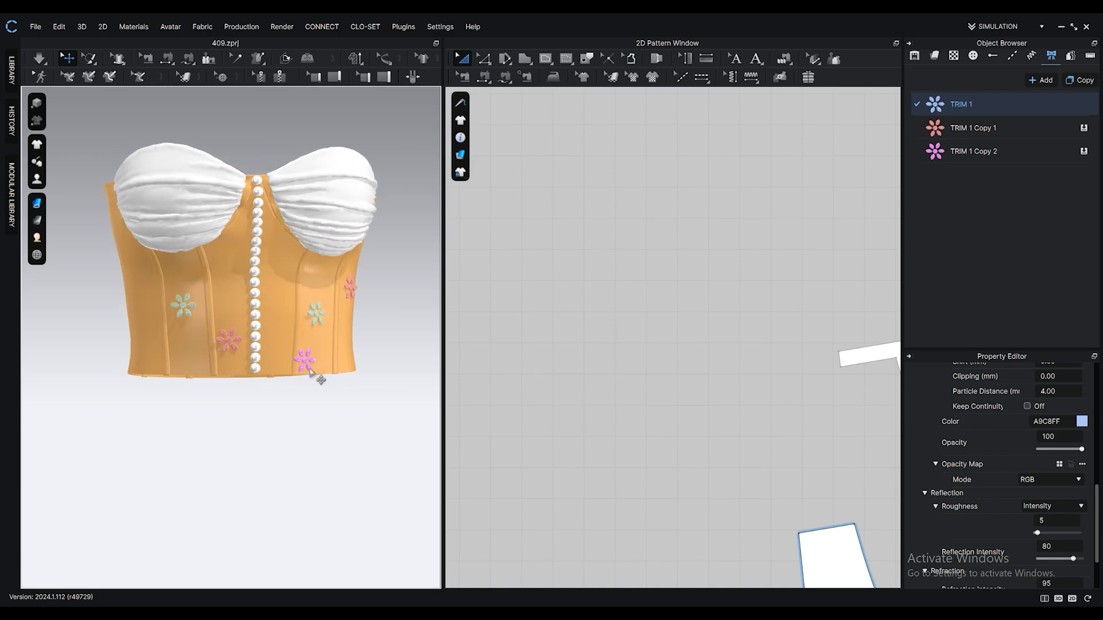
# Copy the pink flower to the left outer panel and beneath the left cup, giving the latter a duplicated trim, TRIM 1 Copy 3
pyautogui.click(345, 381)
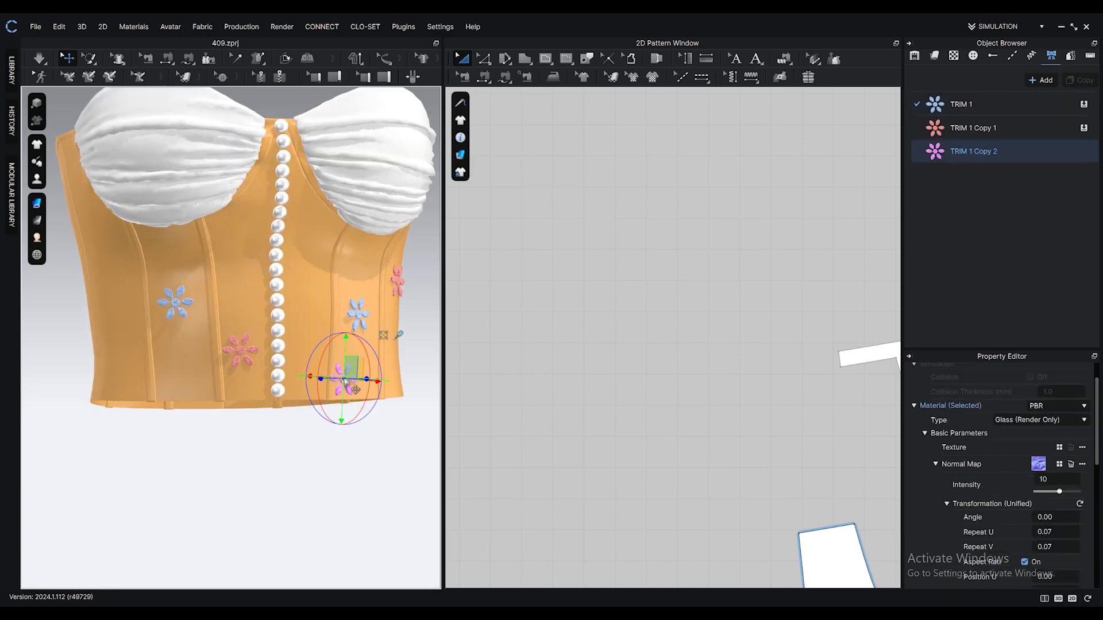
pyautogui.click(239, 233)
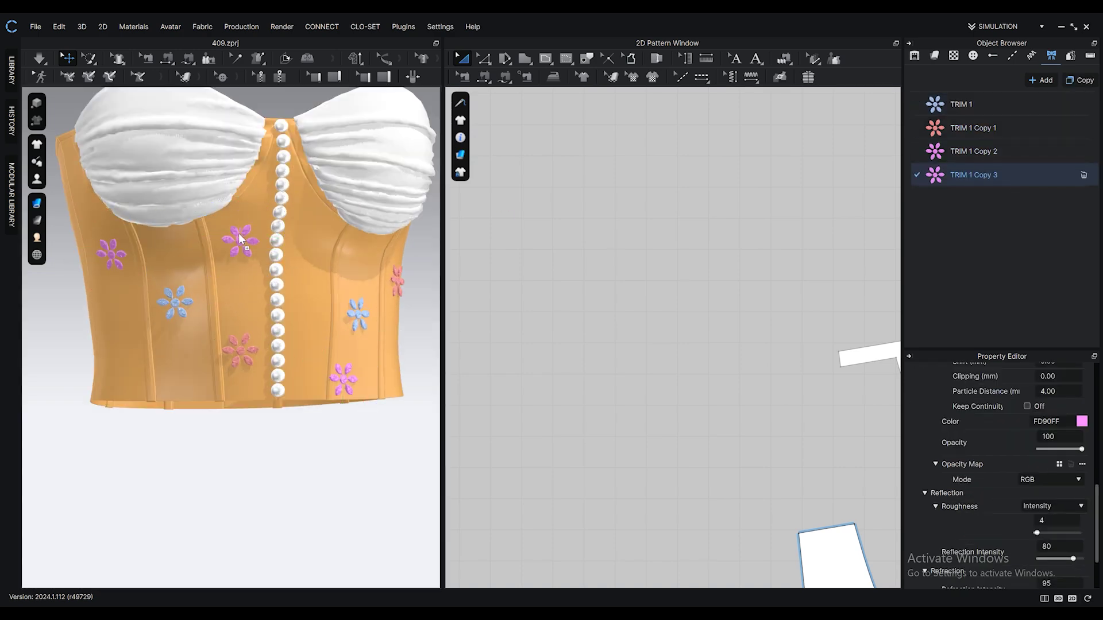
# Change the color of TRIM 1 Copy 3 to a pale yellow
pyautogui.click(984, 172)
pyautogui.scroll(-8, 1045, 499)
pyautogui.scroll(4, 1044, 498)
pyautogui.click(1081, 525)
pyautogui.click(385, 200)
pyautogui.click(392, 140)
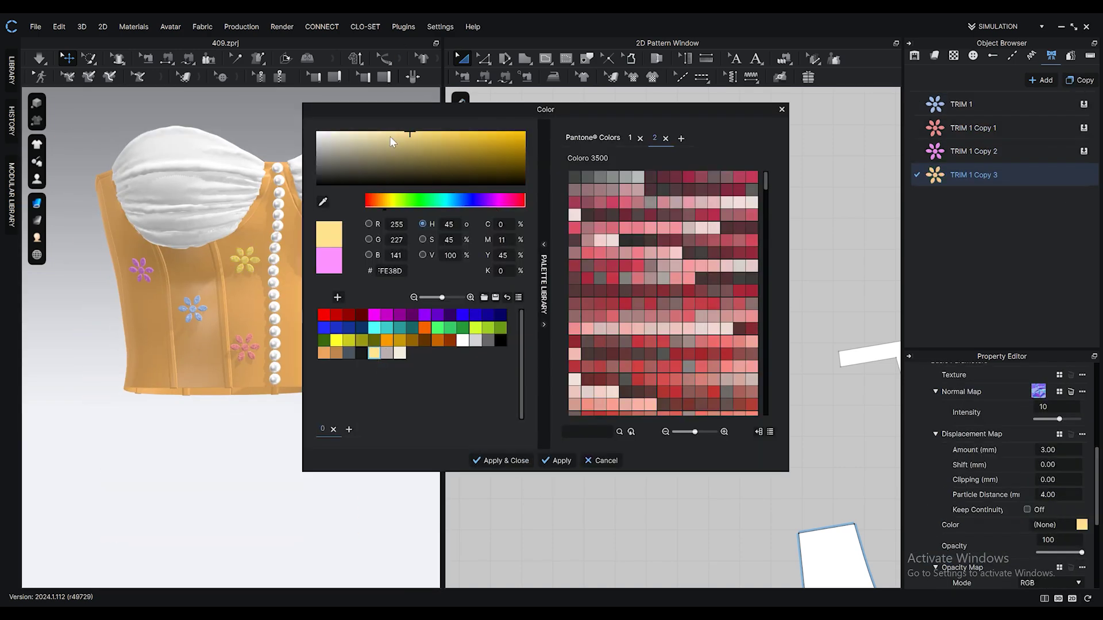
pyautogui.click(500, 460)
# Copy the yellow flower and paste it on the right outer panel near the hem
pyautogui.scroll(-2, 270, 307)
pyautogui.click(228, 272)
pyautogui.hotkey('ctrl', 'c')
pyautogui.hotkey('ctrl', 'v')
pyautogui.moveTo(323, 357); pyautogui.dragTo(302, 360, button='right')
pyautogui.click(346, 363)
pyautogui.moveTo(238, 393); pyautogui.dragTo(259, 395, button='right')
pyautogui.scroll(2, 258, 395)
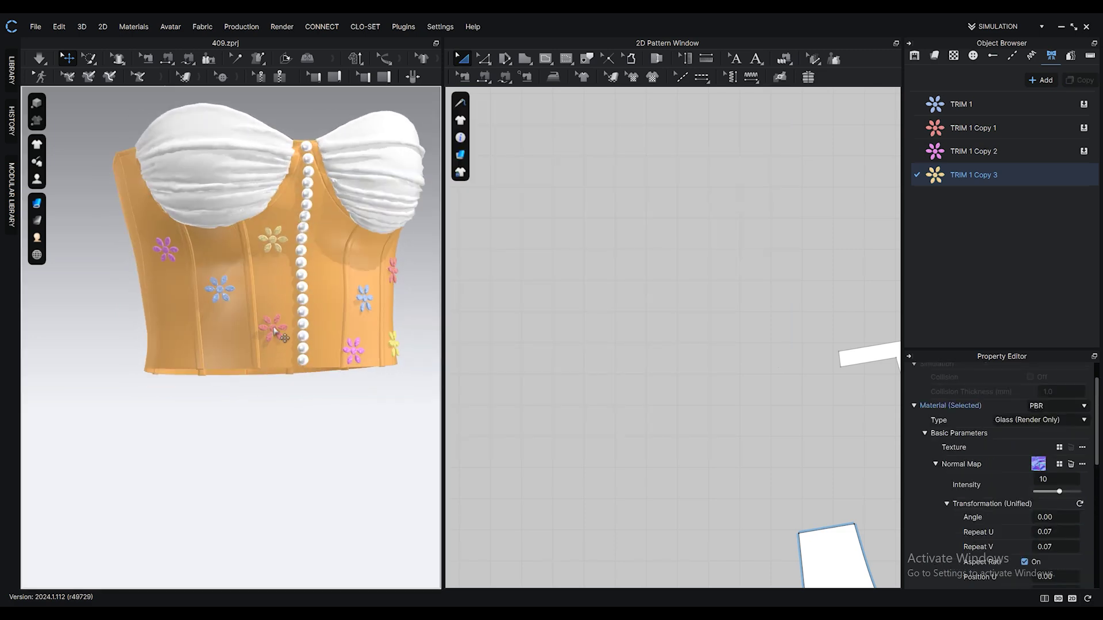
# Copy the red flower beside the button row and paste it low on the left outer panel
pyautogui.click(273, 328)
pyautogui.hotkey('ctrl', 'c')
pyautogui.hotkey('ctrl', 'v')
pyautogui.click(182, 347)
pyautogui.moveTo(241, 359); pyautogui.dragTo(221, 364, button='right')
pyautogui.click(190, 337)
# Copy the pink hem flower and paste it below the right cup, beside the button row
pyautogui.click(381, 284)
pyautogui.click(328, 364)
pyautogui.hotkey('ctrl', 'c')
pyautogui.hotkey('ctrl', 'v')
pyautogui.click(299, 276)
pyautogui.moveTo(297, 344); pyautogui.dragTo(319, 346, button='right')
# Shift the blue flower on the right front panel slightly toward the button row
pyautogui.click(258, 419)
pyautogui.scroll(2, 259, 419)
pyautogui.click(162, 318)
pyautogui.click(352, 328)
pyautogui.moveTo(376, 329); pyautogui.dragTo(359, 333)
pyautogui.moveTo(359, 332); pyautogui.dragTo(353, 336, button='right')
# Copy the blue flower and paste it on the upper part of the right cup
pyautogui.scroll(-1, 353, 337)
pyautogui.moveTo(235, 348); pyautogui.dragTo(147, 320, button='right')
pyautogui.moveTo(321, 339)
pyautogui.mouseDown(button='right')
pyautogui.moveTo(301, 338)
pyautogui.moveTo(314, 329)
pyautogui.mouseUp(button='right')
pyautogui.scroll(-2, 305, 333)
pyautogui.hotkey('ctrl', 'c')
pyautogui.hotkey('ctrl', 'v')
pyautogui.click(331, 181)
# Copy a yellow flower onto the middle of the left cup and a pink flower onto its upper part
pyautogui.moveTo(239, 314); pyautogui.dragTo(271, 330, button='middle')
pyautogui.click(251, 293)
pyautogui.moveTo(271, 330); pyautogui.dragTo(302, 394, button='right')
pyautogui.hotkey('ctrl', 'c')
pyautogui.hotkey('ctrl', 'v')
pyautogui.click(179, 237)
pyautogui.click(306, 319)
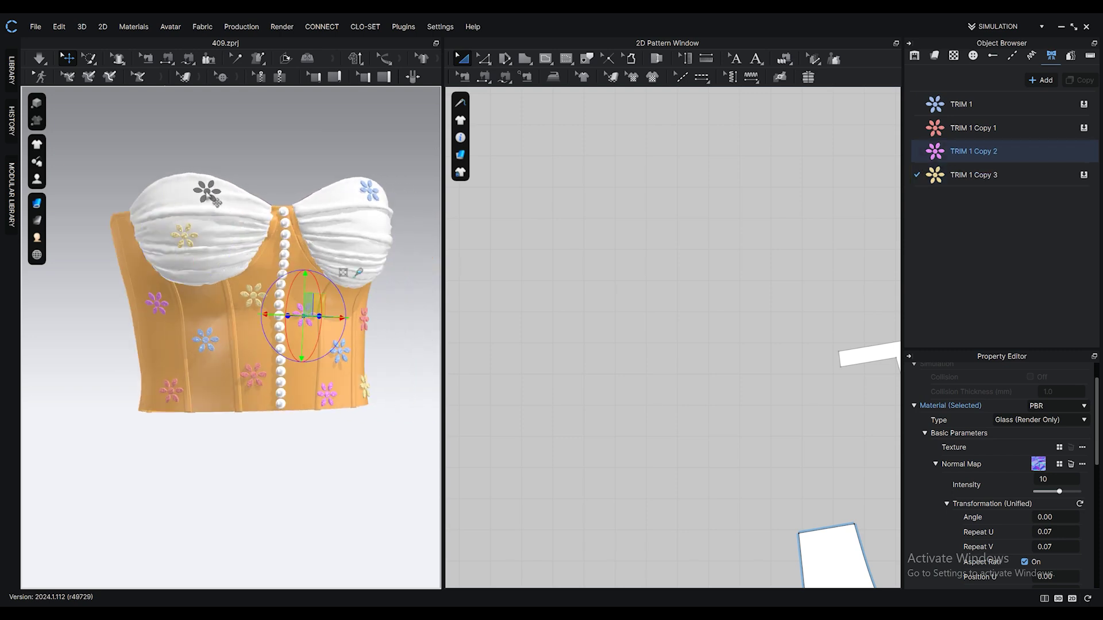
# Copy the pink hem flower, paste it on the inner part of the right cup and clear the selection
pyautogui.click(170, 391)
pyautogui.moveTo(171, 391); pyautogui.dragTo(336, 246, button='right')
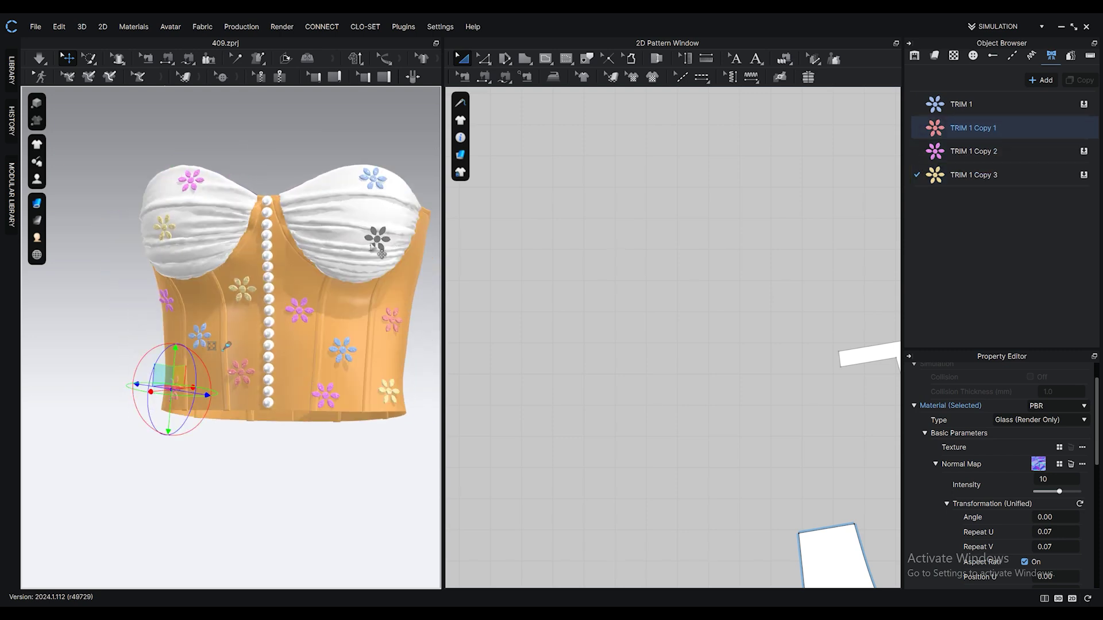
pyautogui.click(326, 396)
pyautogui.scroll(3, 326, 345)
pyautogui.hotkey('ctrl', 'c')
pyautogui.hotkey('ctrl', 'v')
pyautogui.click(301, 224)
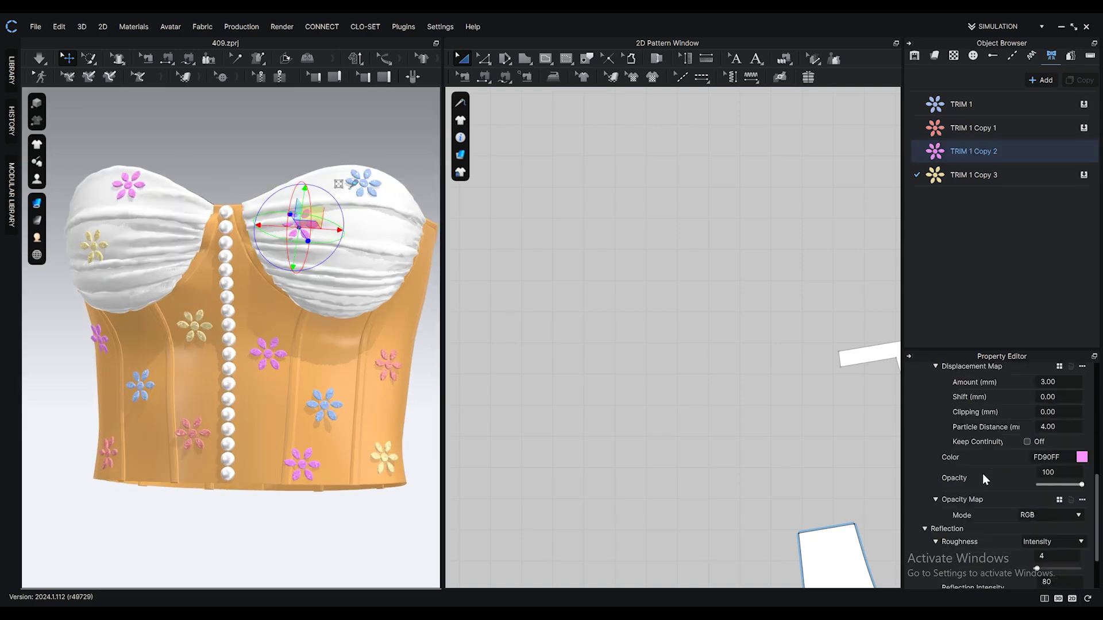
pyautogui.moveTo(300, 224); pyautogui.dragTo(345, 276, button='right')
pyautogui.click(301, 312)
pyautogui.click(268, 315)
pyautogui.scroll(-5, 334, 281)
pyautogui.click(347, 310)
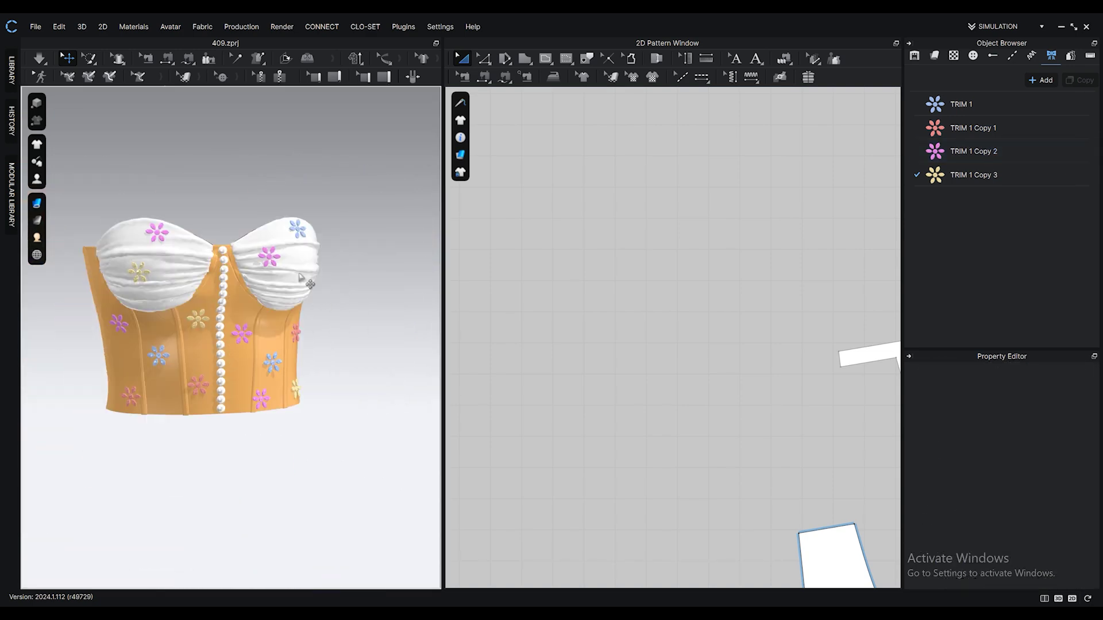